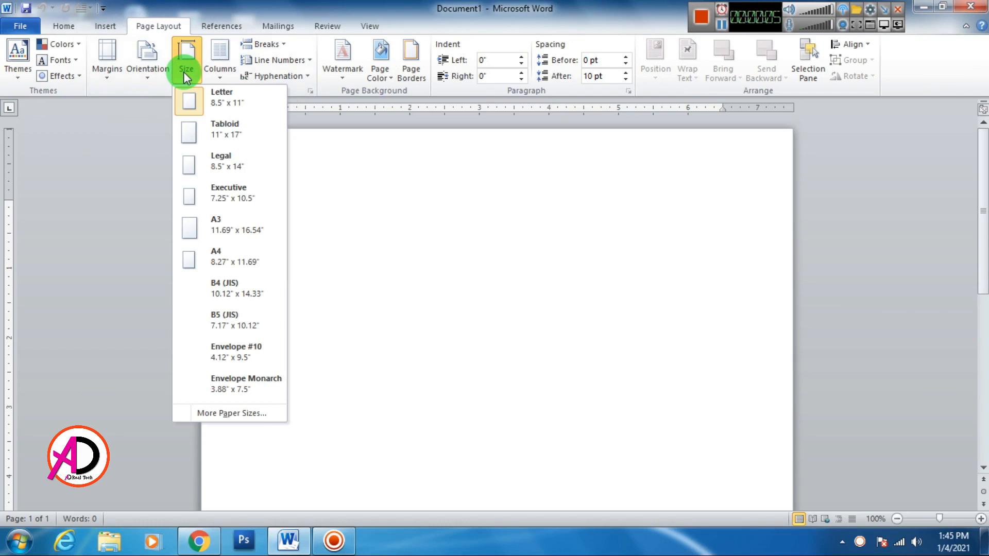
# Apply Narrow margins and set a custom 3.4 x 2.2 inch paper size.
pyautogui.click(107, 72)
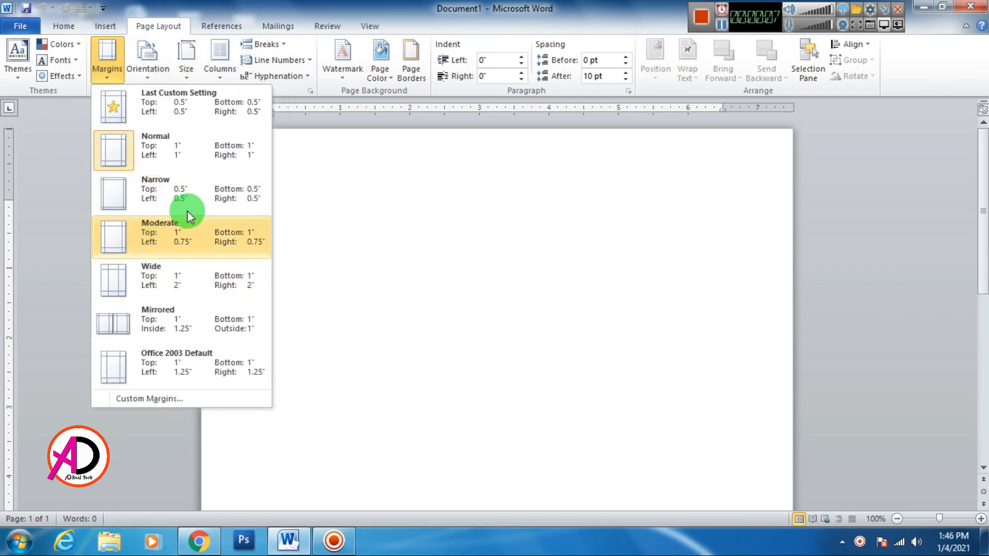
pyautogui.click(166, 199)
pyautogui.click(197, 78)
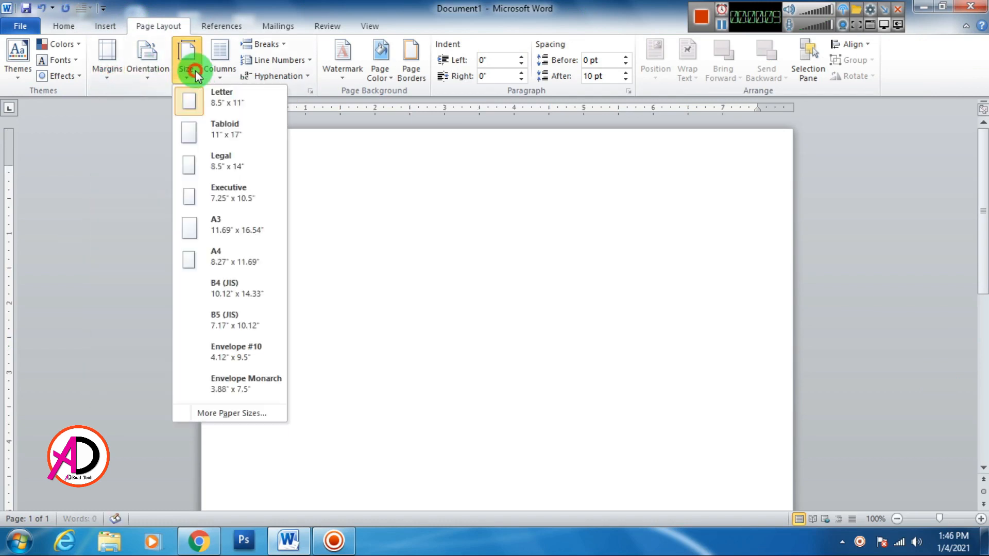
pyautogui.click(204, 414)
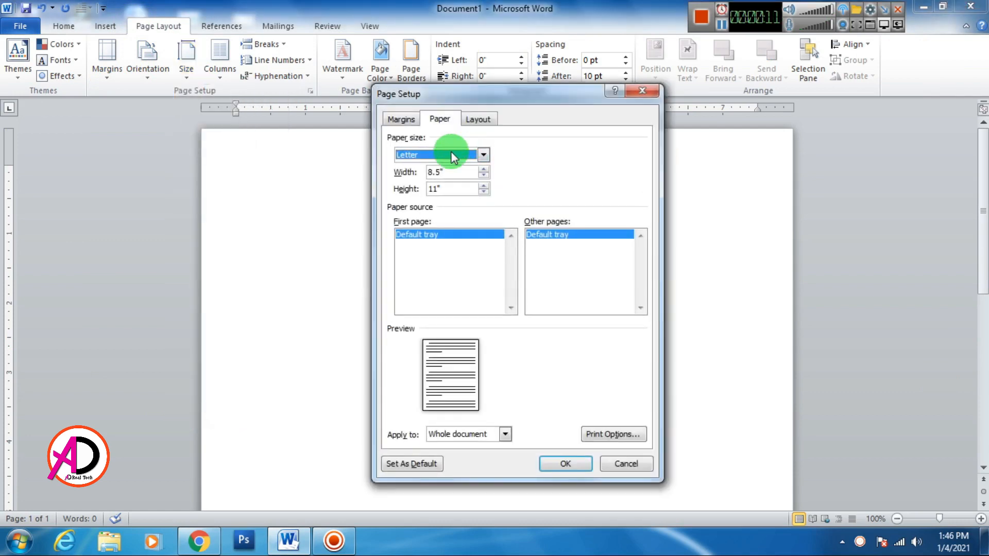
pyautogui.click(410, 169)
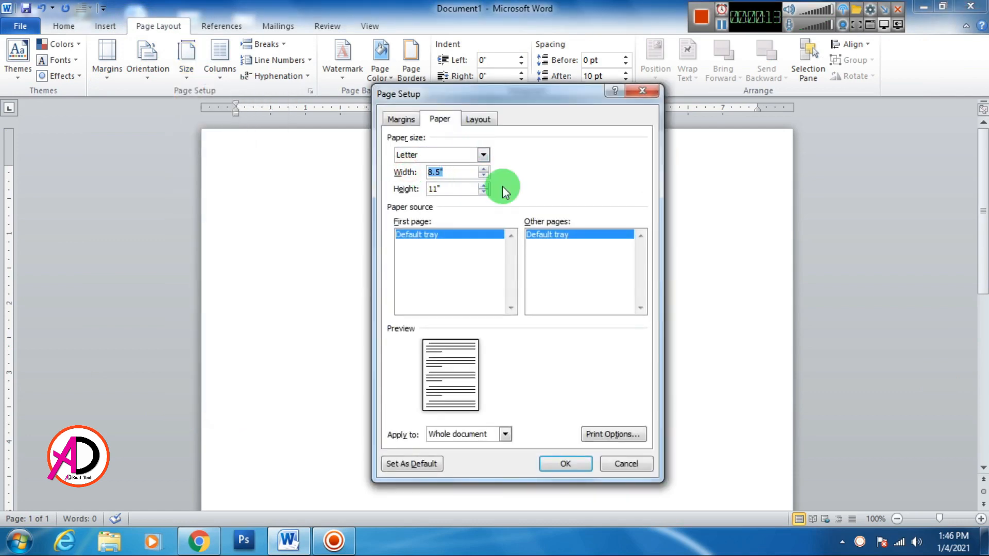
pyautogui.write('3.4')
pyautogui.press('Tab')
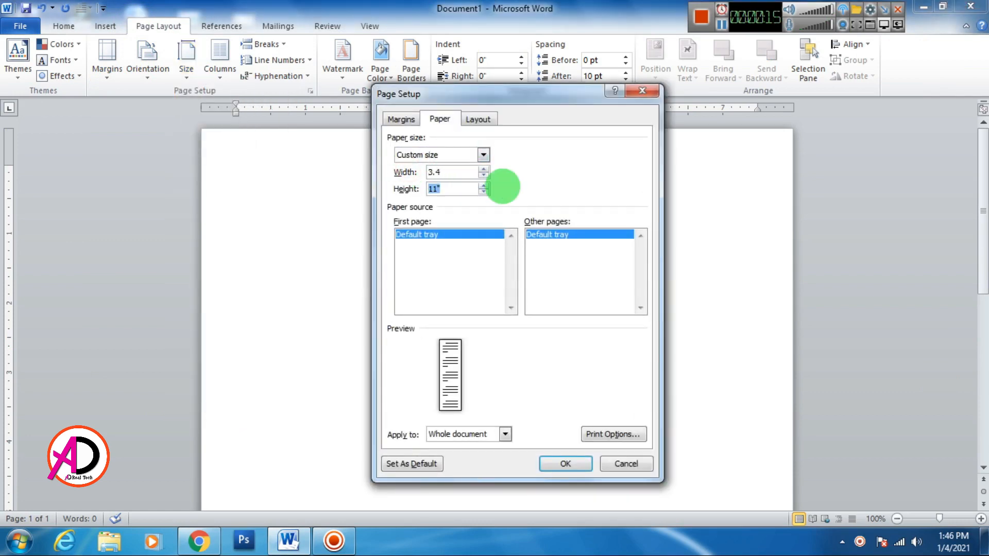
pyautogui.write('2.2')
pyautogui.press('Tab')
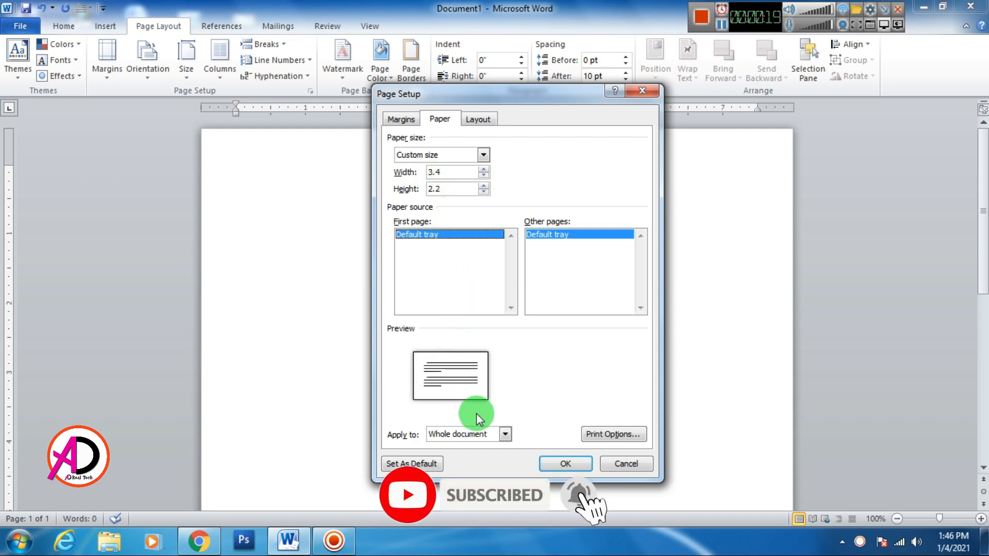
pyautogui.click(556, 464)
# Change the custom paper height to 2.1 inches.
pyautogui.keyDown('ctrl'); pyautogui.scroll(11, 357, 243); pyautogui.keyUp('ctrl')
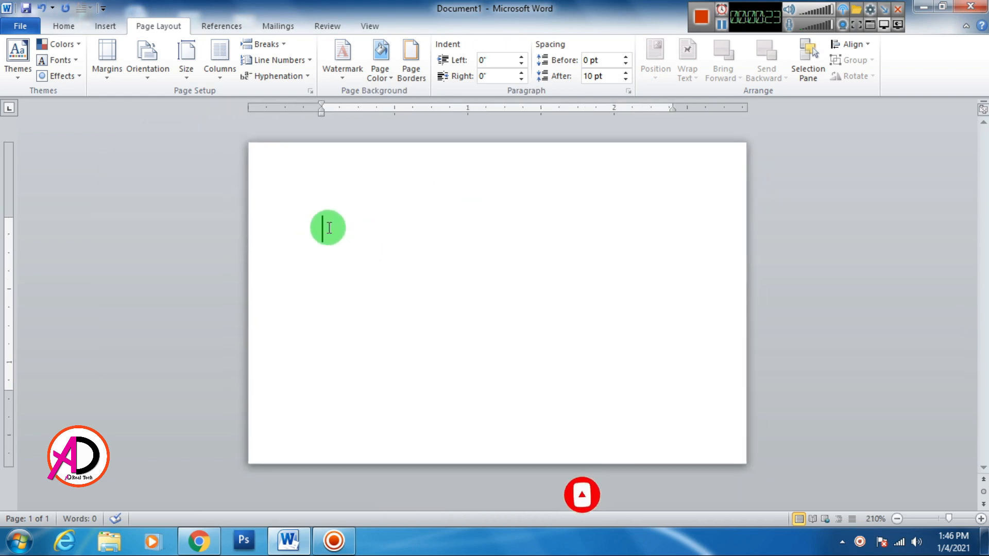
pyautogui.click(184, 67)
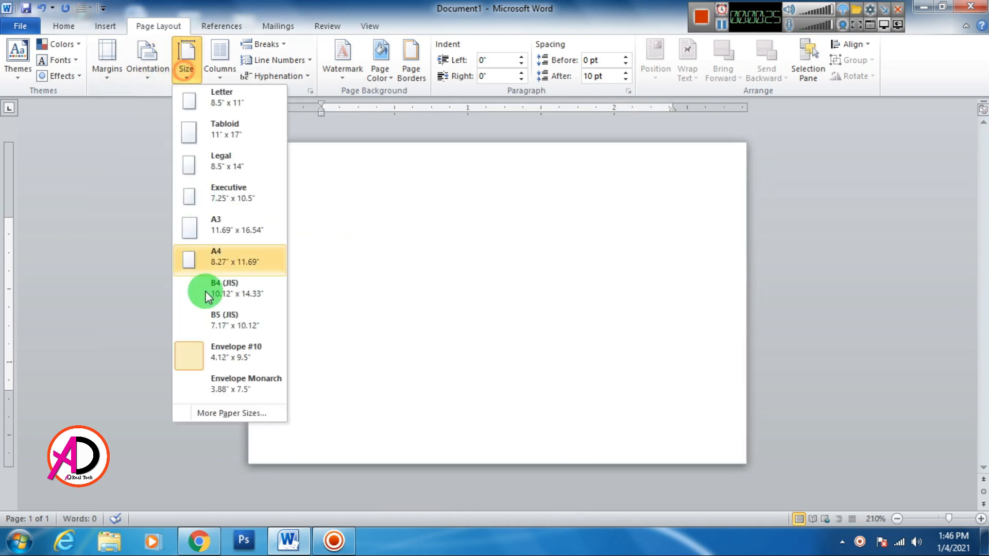
pyautogui.click(212, 412)
pyautogui.click(439, 190)
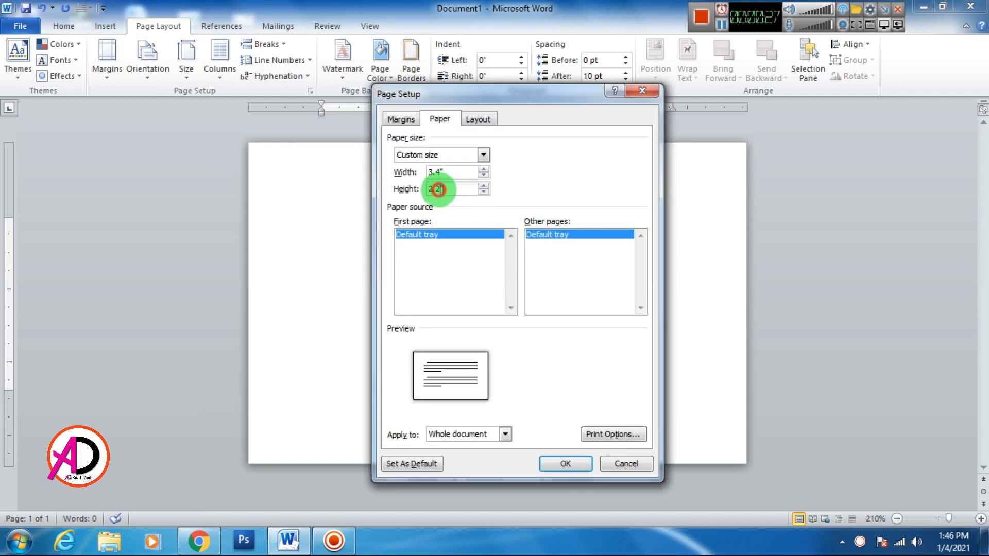
pyautogui.press('BackSpace')
pyautogui.write('1')
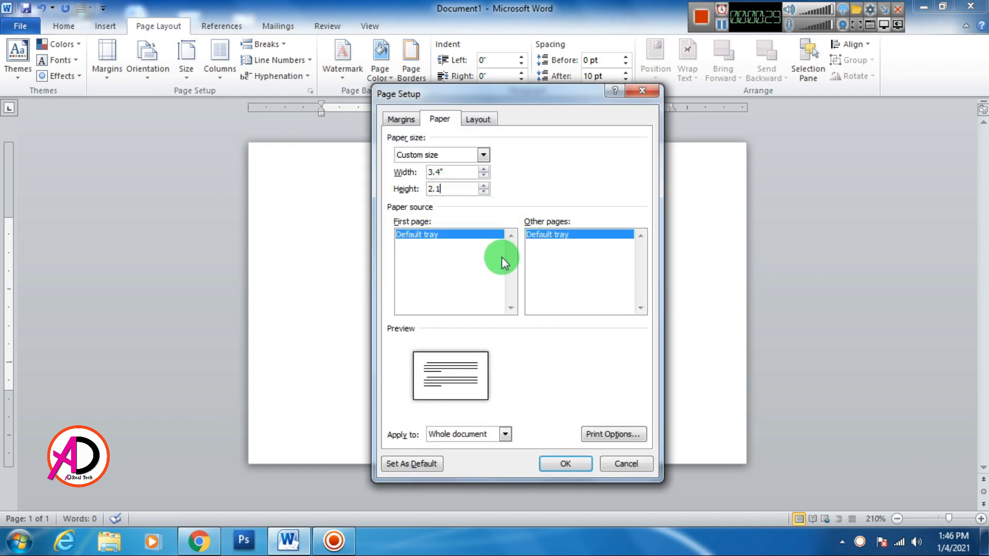
pyautogui.click(566, 464)
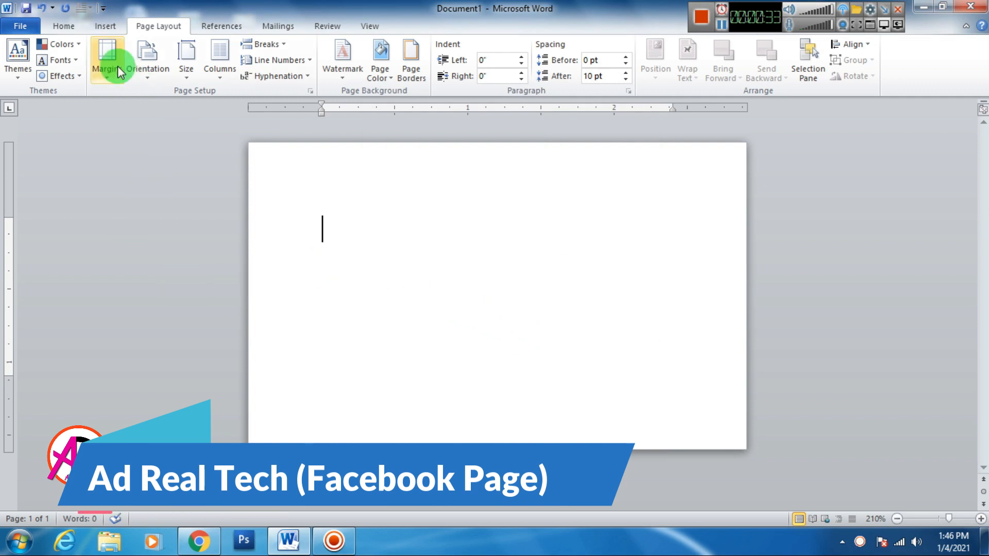
# Set top, bottom, left and right margins to 0 and ignore the margin warning.
pyautogui.click(118, 66)
pyautogui.click(168, 399)
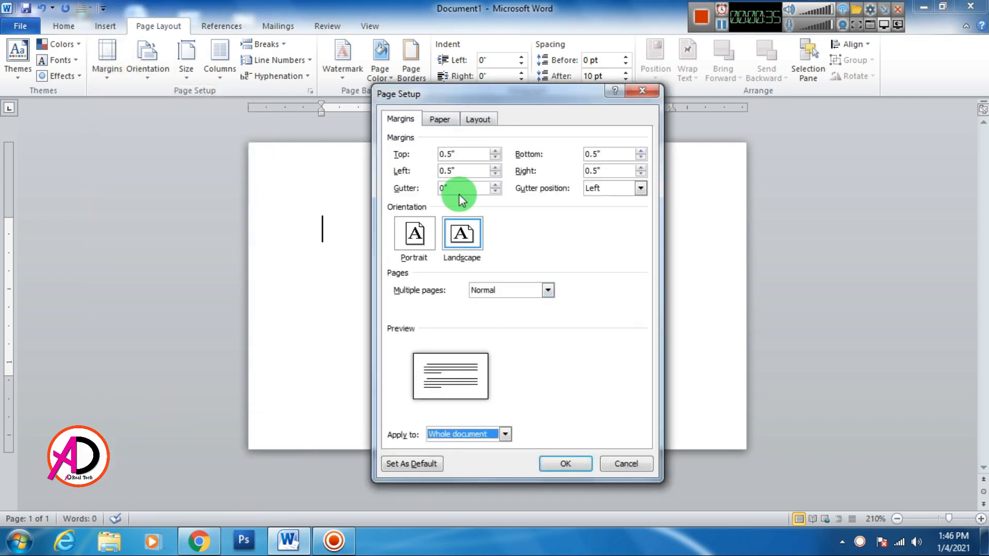
pyautogui.doubleClick(464, 154)
pyautogui.write('0')
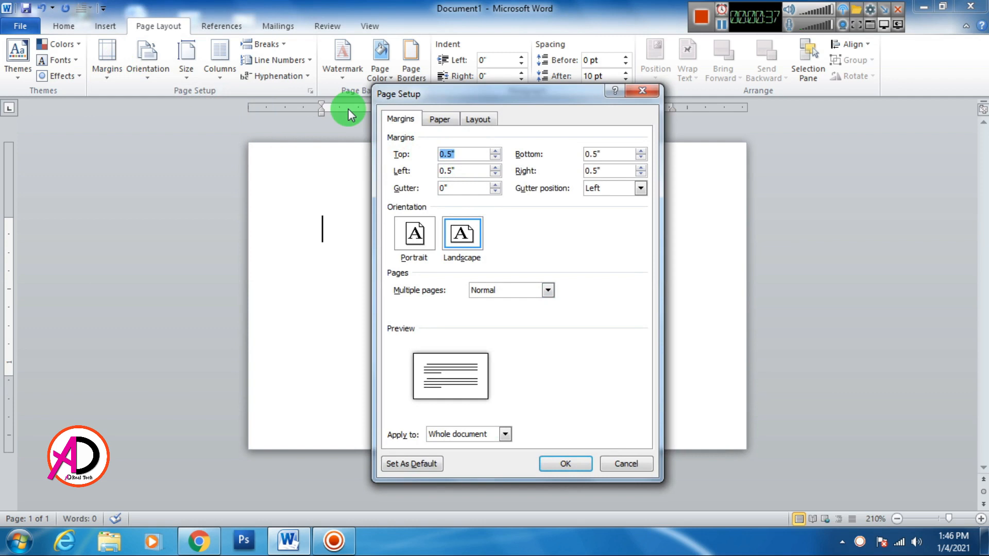
pyautogui.press('Tab')
pyautogui.write('0')
pyautogui.press('Tab')
pyautogui.write('0')
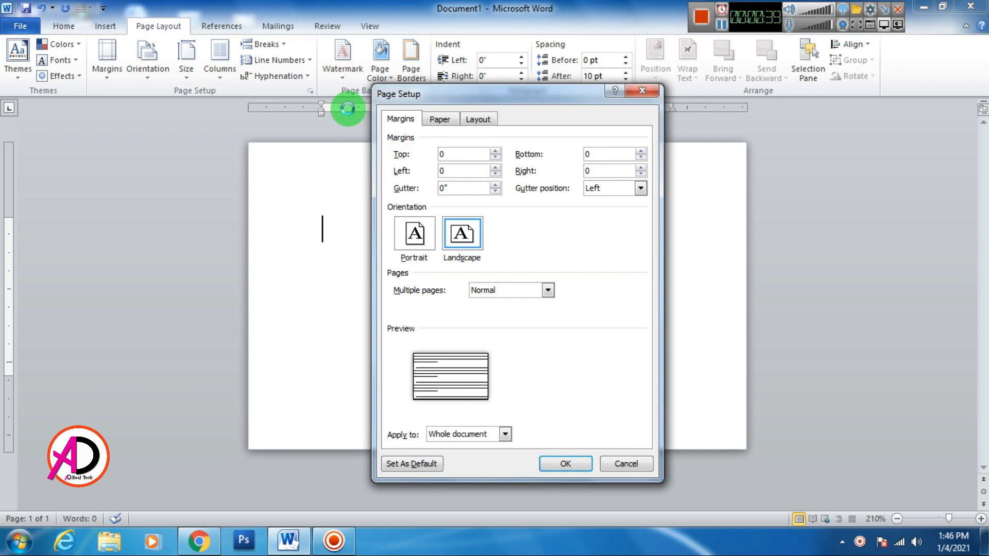
pyautogui.click(525, 320)
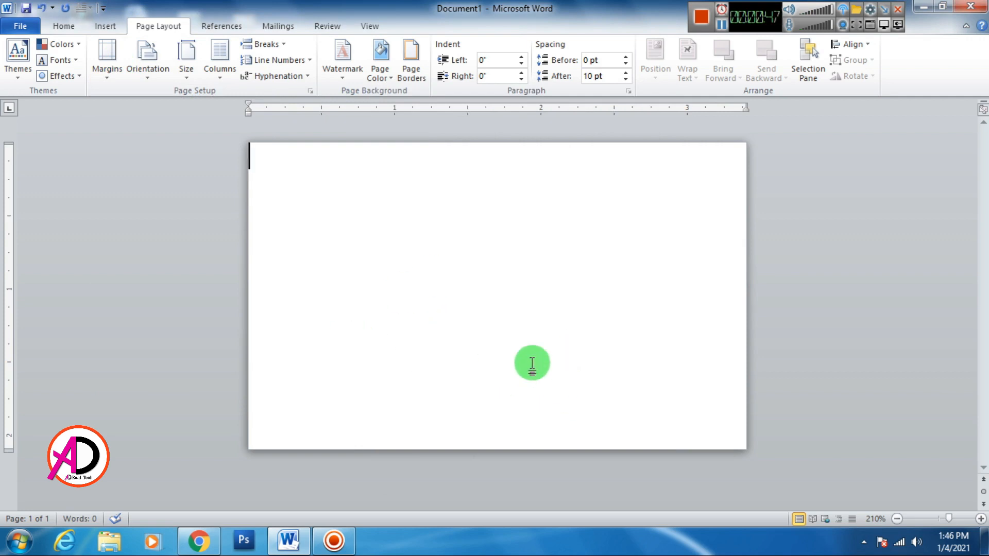
# Insert the picture web-development-background-png-4 from the Desktop.
pyautogui.click(103, 26)
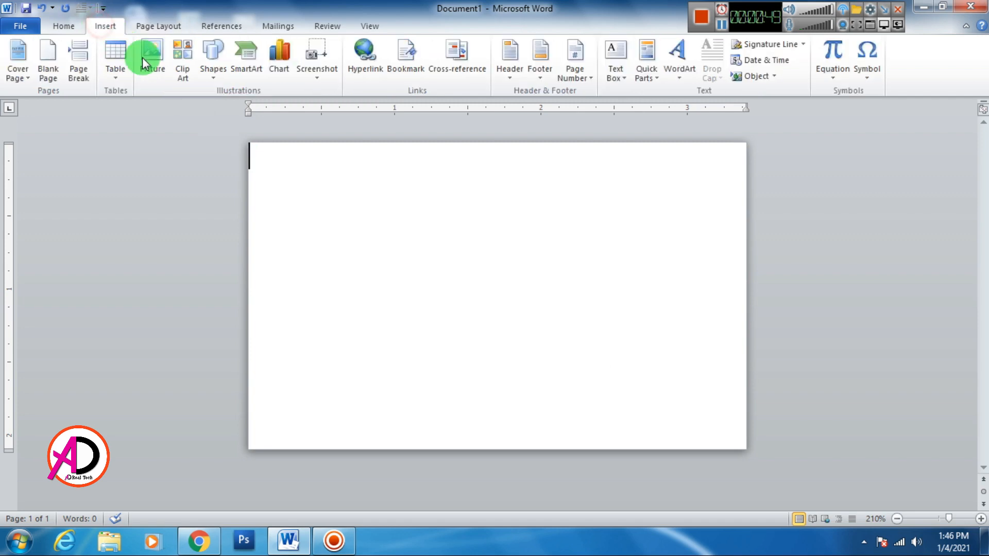
pyautogui.click(159, 59)
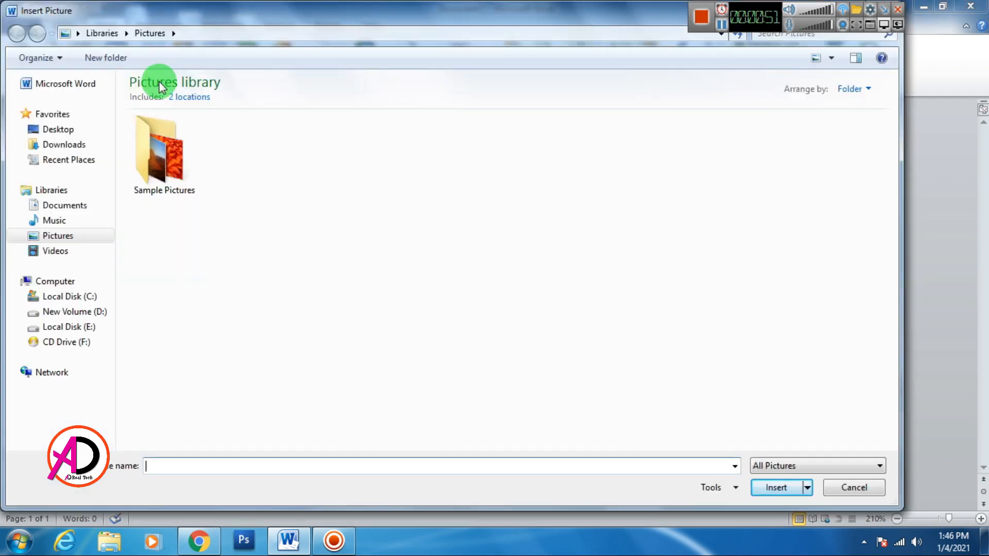
pyautogui.click(60, 129)
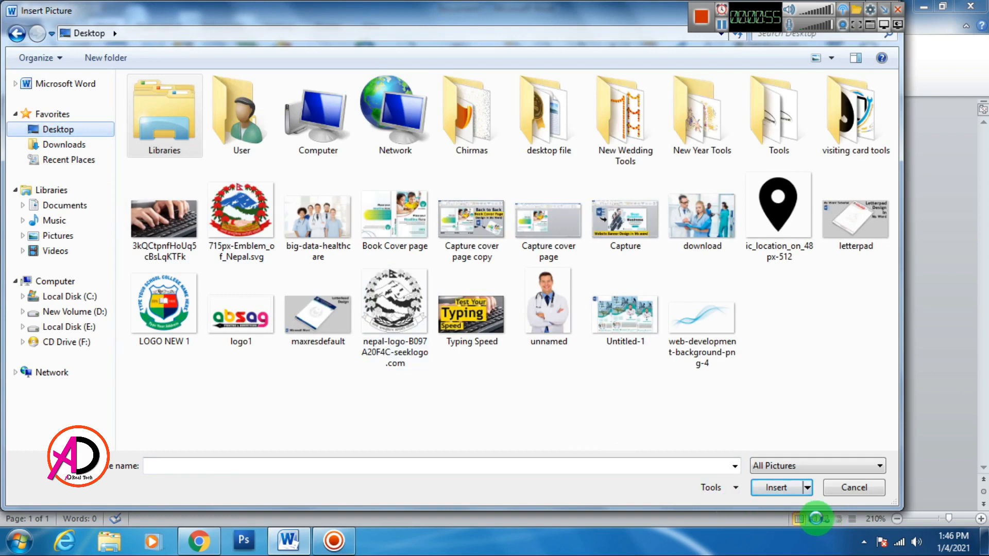
pyautogui.click(702, 322)
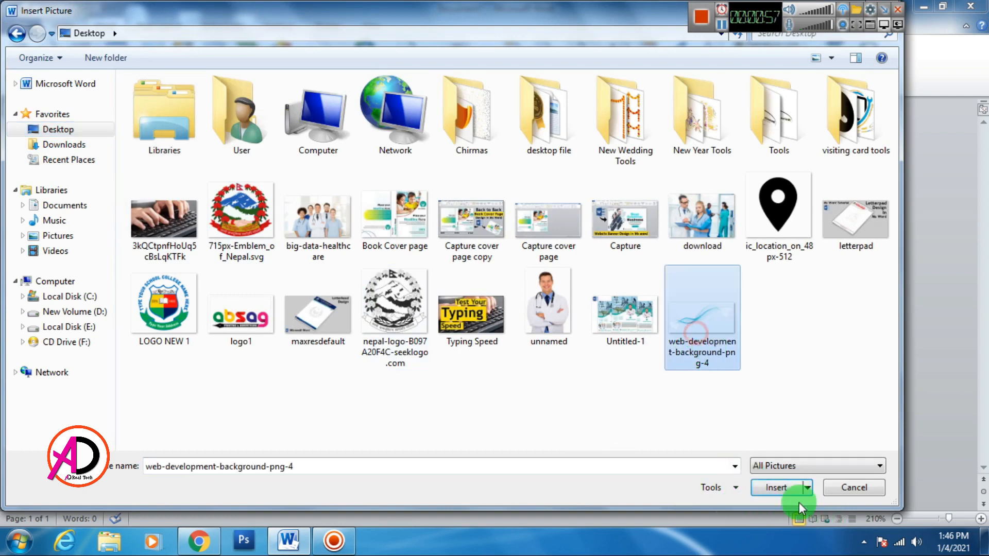
pyautogui.click(778, 486)
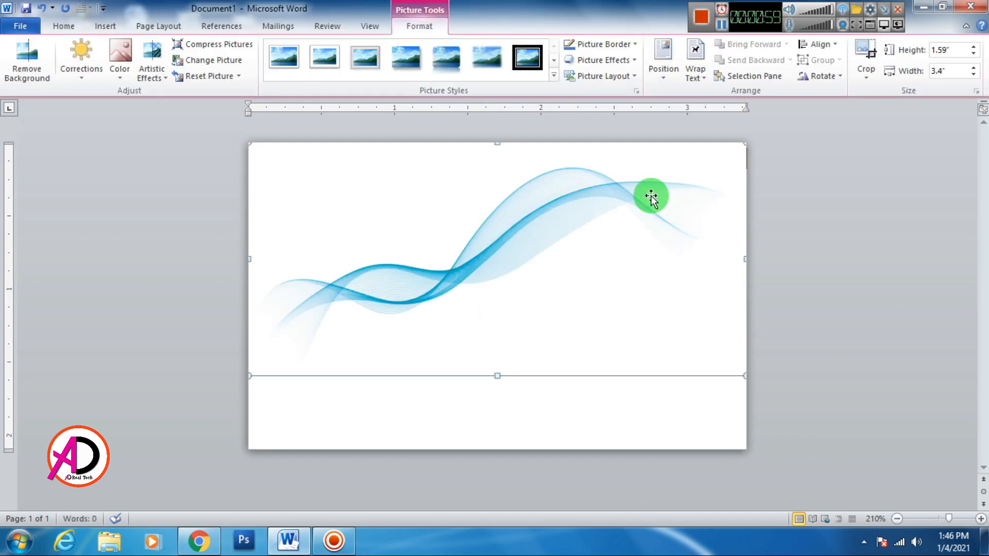
# Set the wave picture to In Front of Text, then move, tilt and enlarge it.
pyautogui.click(696, 68)
pyautogui.click(705, 199)
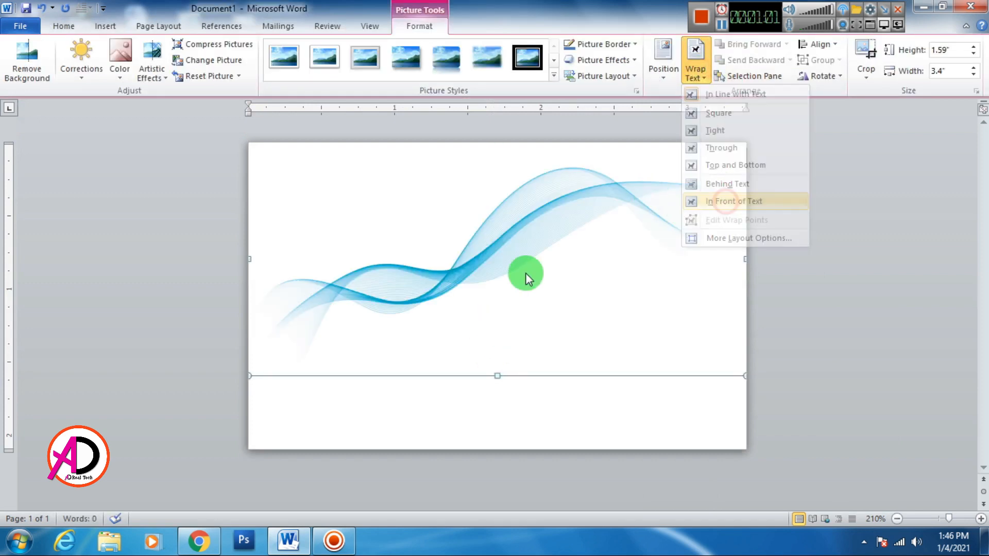
pyautogui.moveTo(504, 242); pyautogui.dragTo(469, 382)
pyautogui.moveTo(463, 268); pyautogui.dragTo(495, 256)
pyautogui.moveTo(731, 347); pyautogui.dragTo(834, 333)
pyautogui.moveTo(611, 375); pyautogui.dragTo(618, 383)
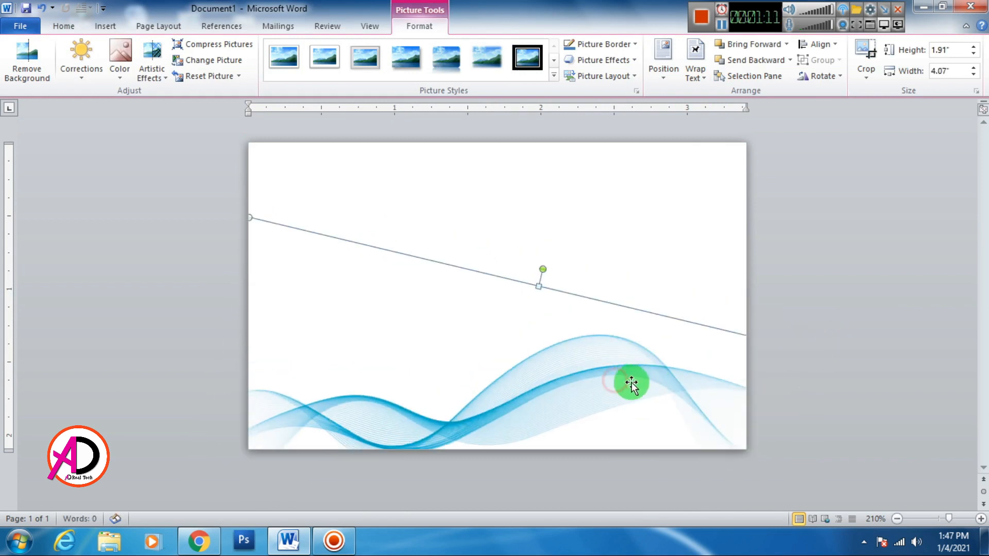
# Enlarge the wave picture to 5.11 inches wide and settle it along the card's bottom.
pyautogui.moveTo(249, 219); pyautogui.dragTo(207, 216)
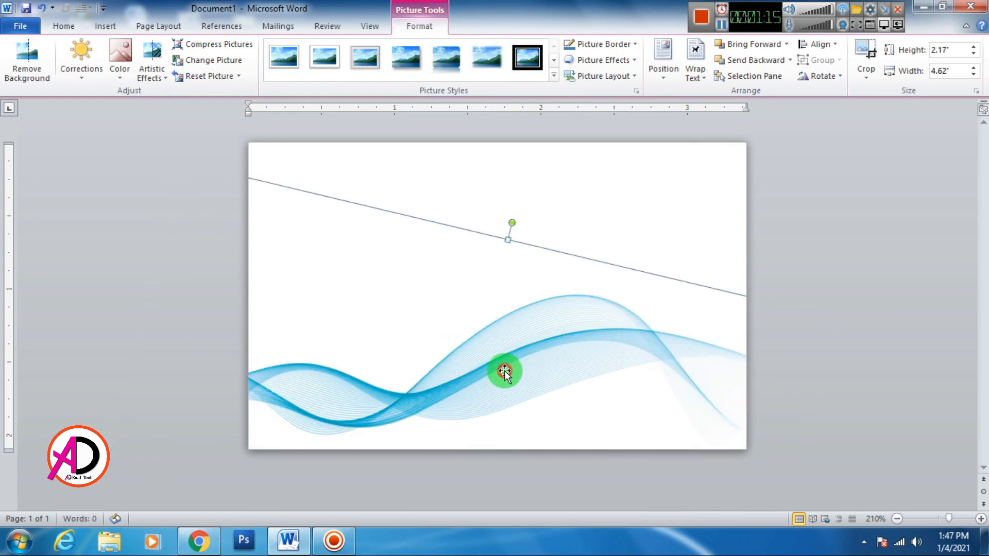
pyautogui.moveTo(503, 371); pyautogui.dragTo(536, 407)
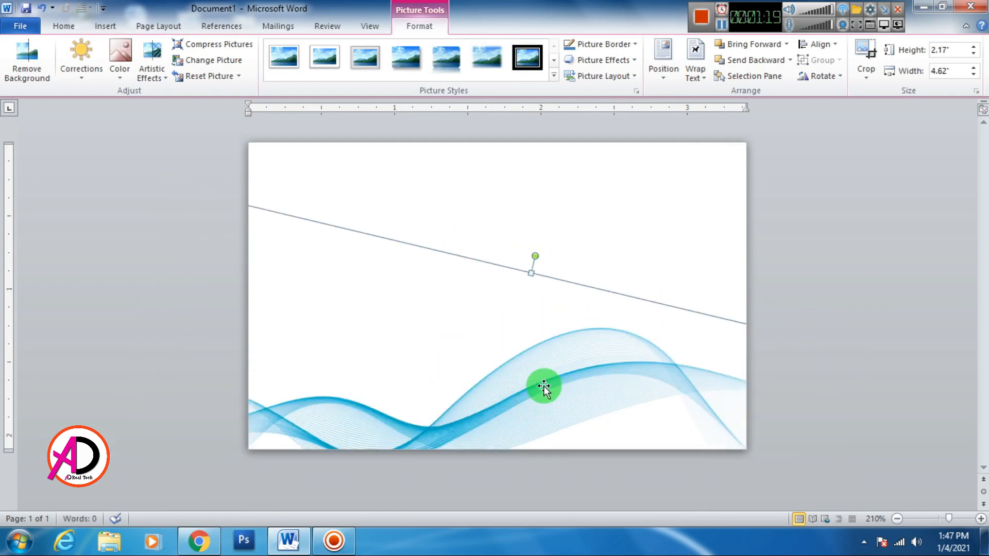
pyautogui.moveTo(429, 340); pyautogui.dragTo(656, 378)
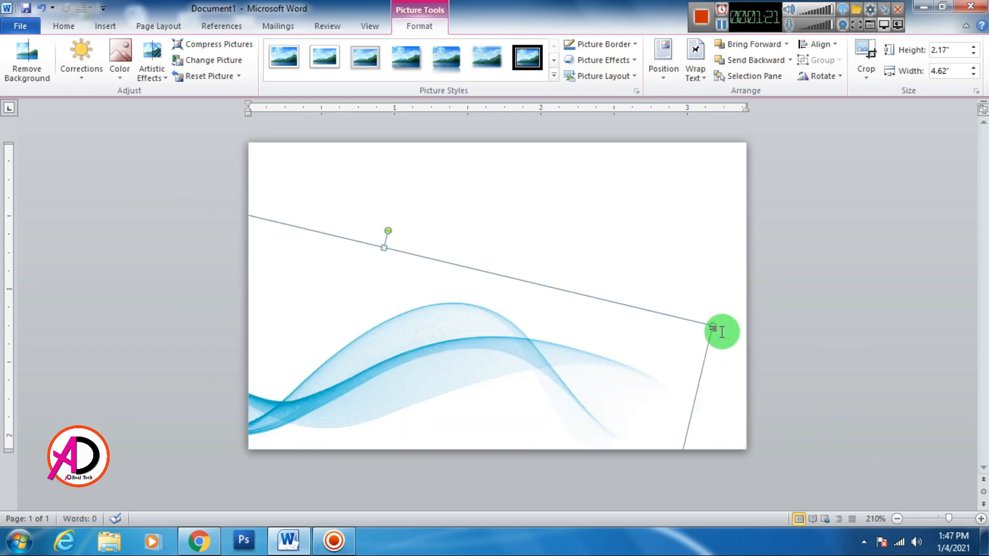
pyautogui.moveTo(712, 326); pyautogui.dragTo(788, 311)
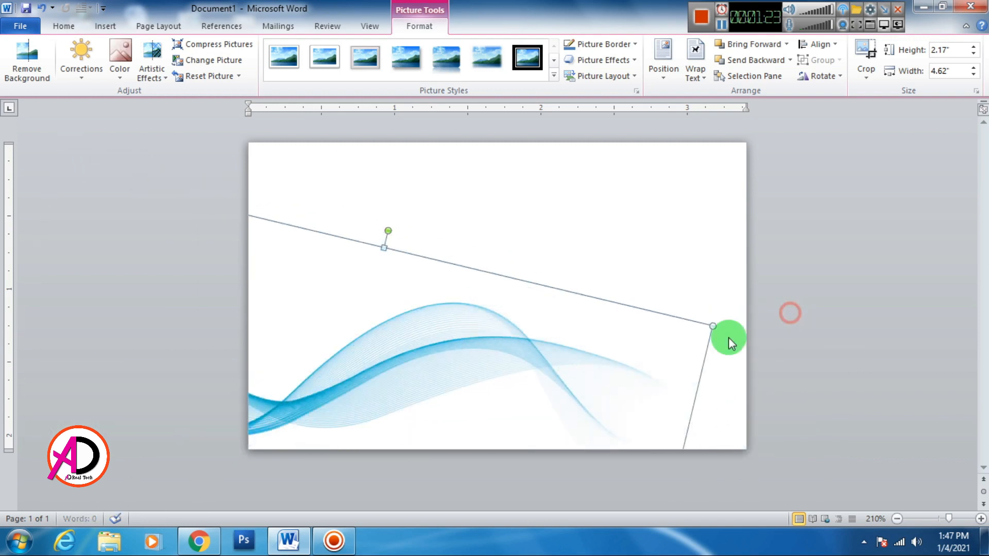
pyautogui.moveTo(557, 347); pyautogui.dragTo(662, 369)
pyautogui.click(498, 308)
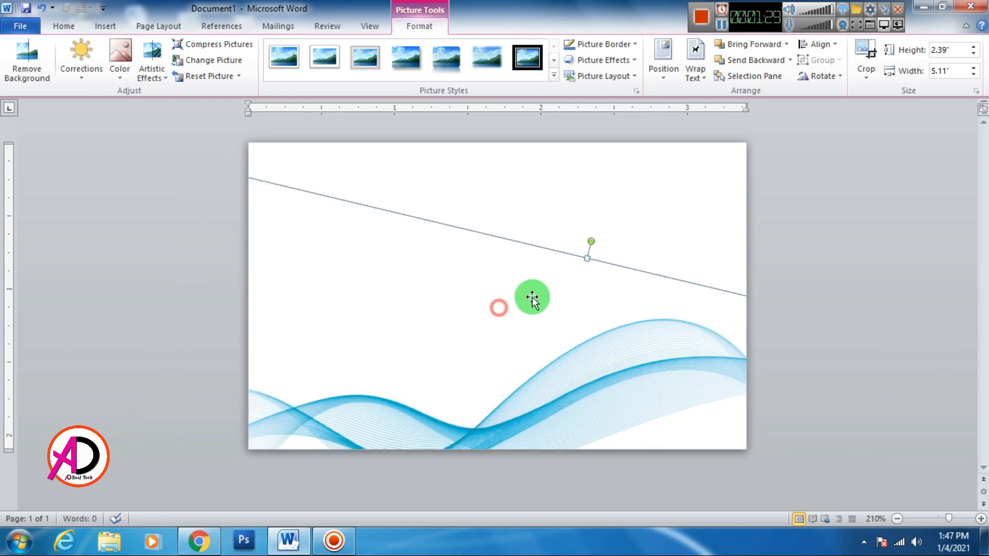
pyautogui.click(657, 225)
pyautogui.scroll(-4, 546, 309)
pyautogui.scroll(-1, 546, 311)
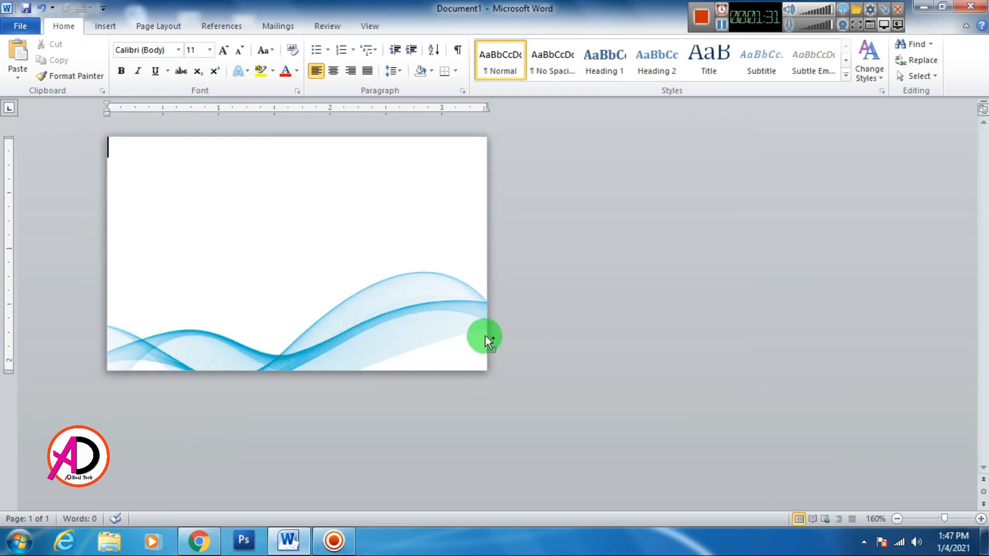
pyautogui.scroll(5, 484, 336)
pyautogui.click(440, 314)
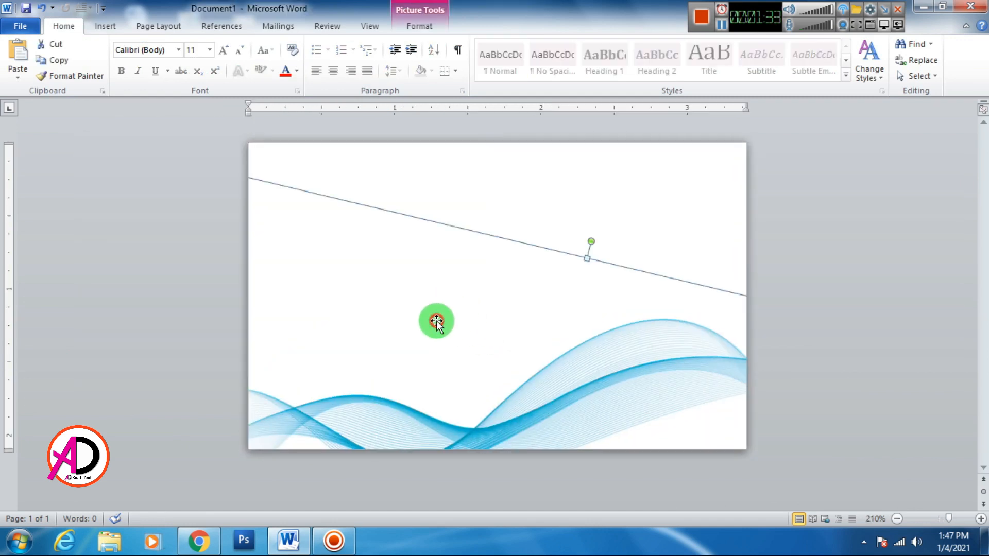
pyautogui.click(495, 202)
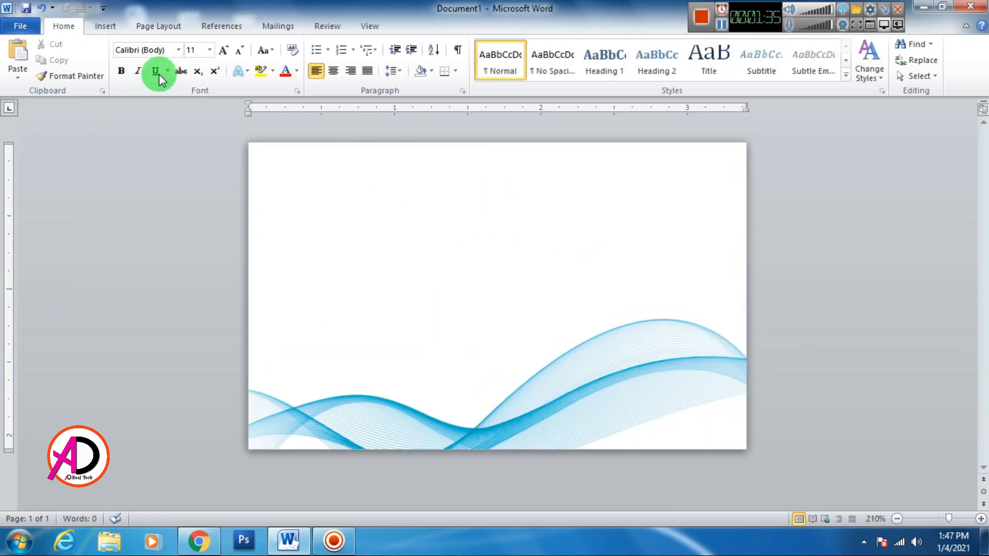
# Draw a small rectangle on the page's right with yellow fill and no outline.
pyautogui.click(106, 27)
pyautogui.click(212, 71)
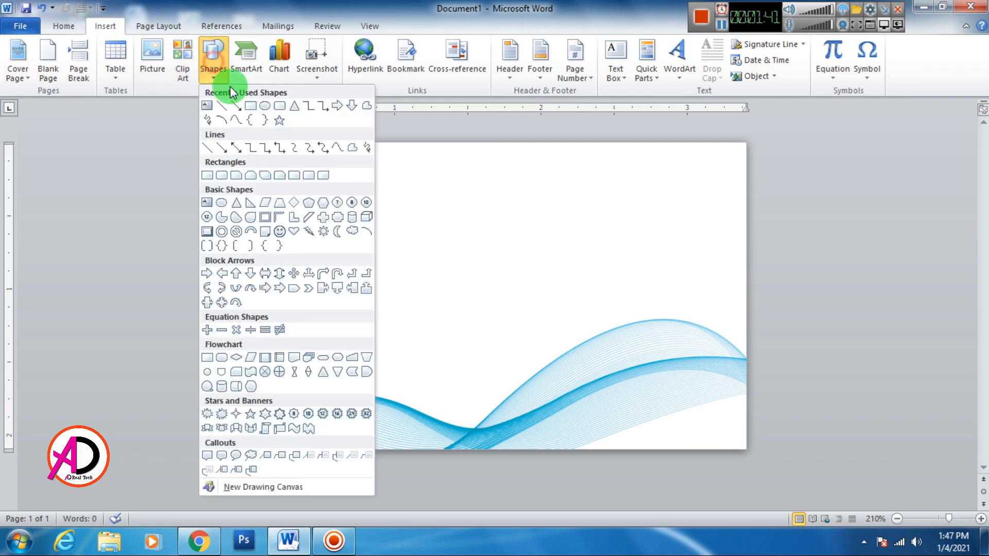
pyautogui.click(250, 107)
pyautogui.scroll(4, 503, 316)
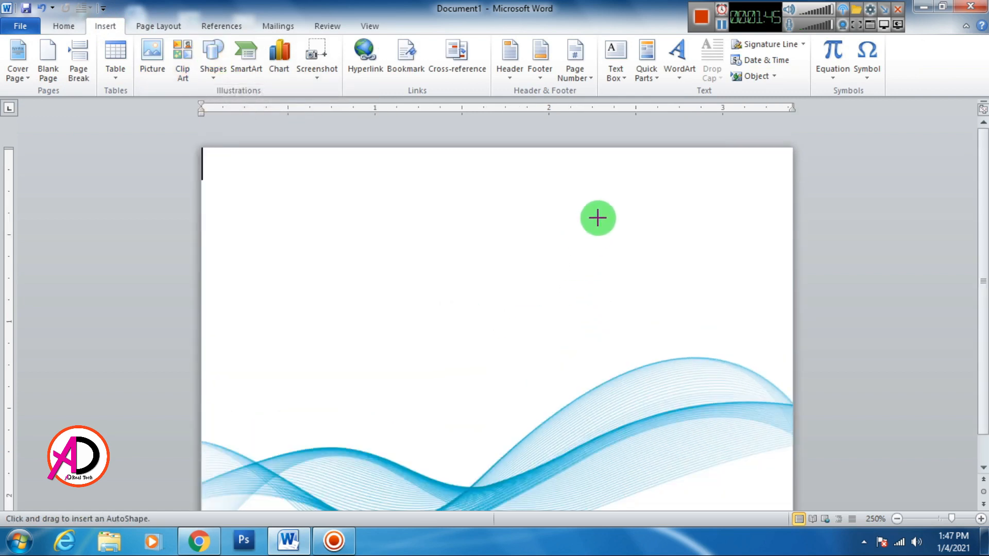
pyautogui.moveTo(628, 273); pyautogui.dragTo(754, 299)
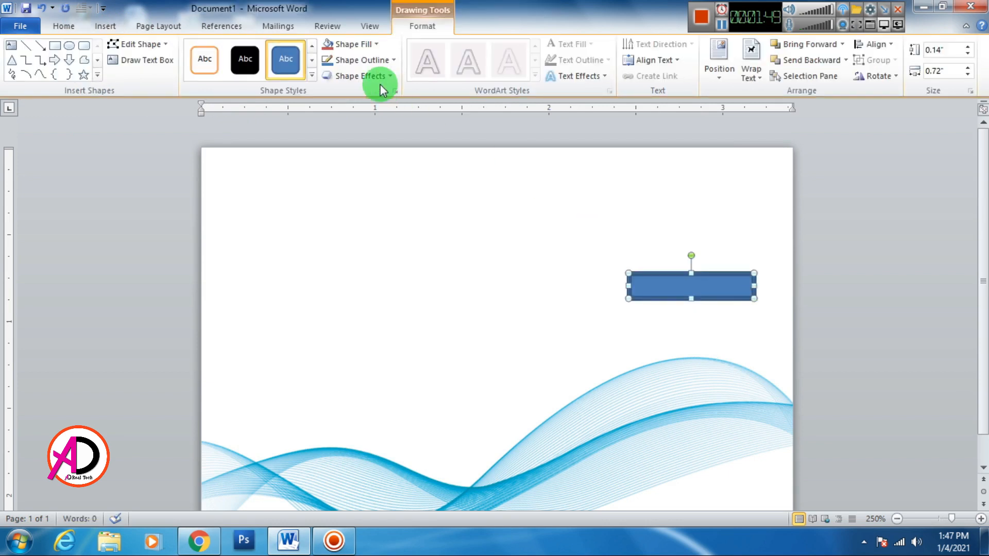
pyautogui.click(348, 45)
pyautogui.click(365, 151)
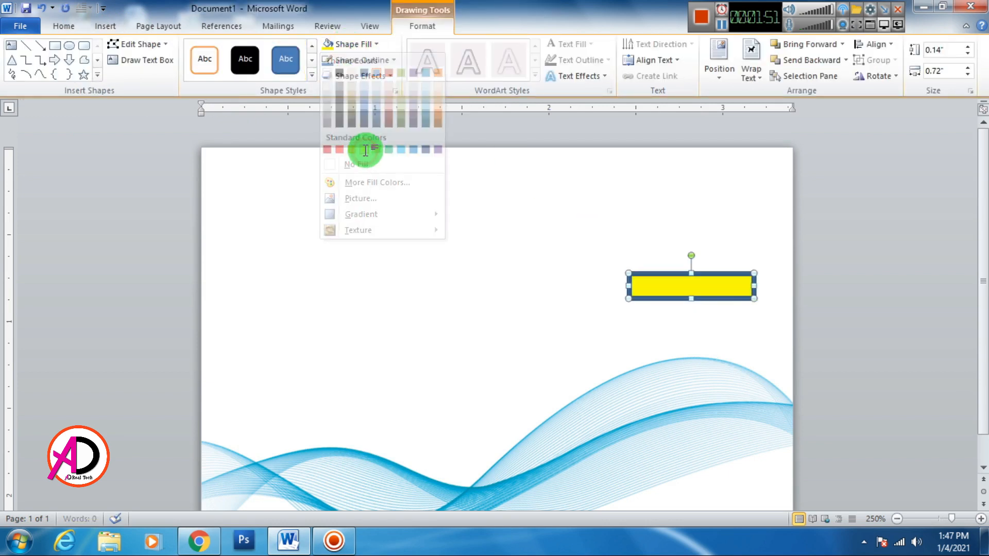
pyautogui.click(348, 61)
pyautogui.click(372, 181)
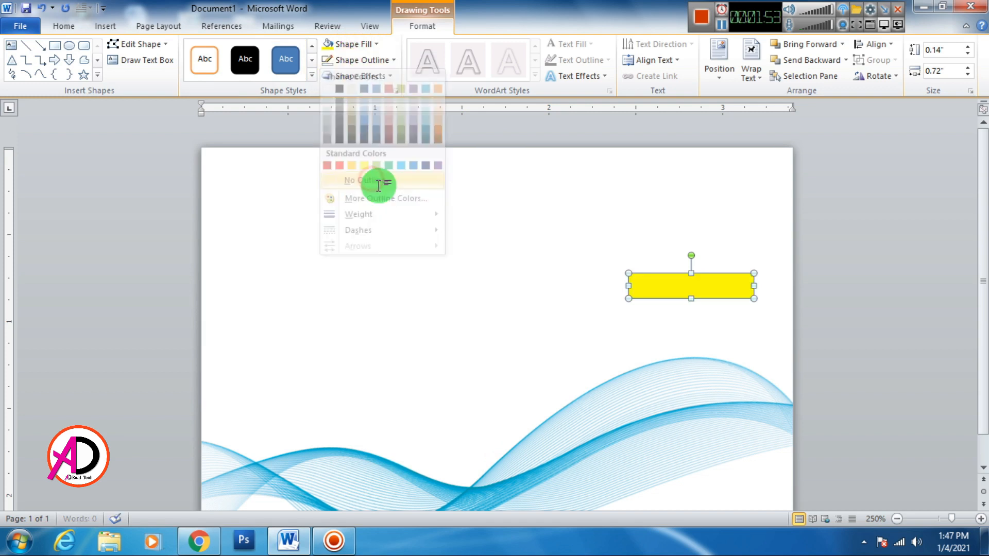
# Give the bar a custom gold fill (RGB 254/218/2) and size it 0.57 x 0.11 inches.
pyautogui.click(349, 45)
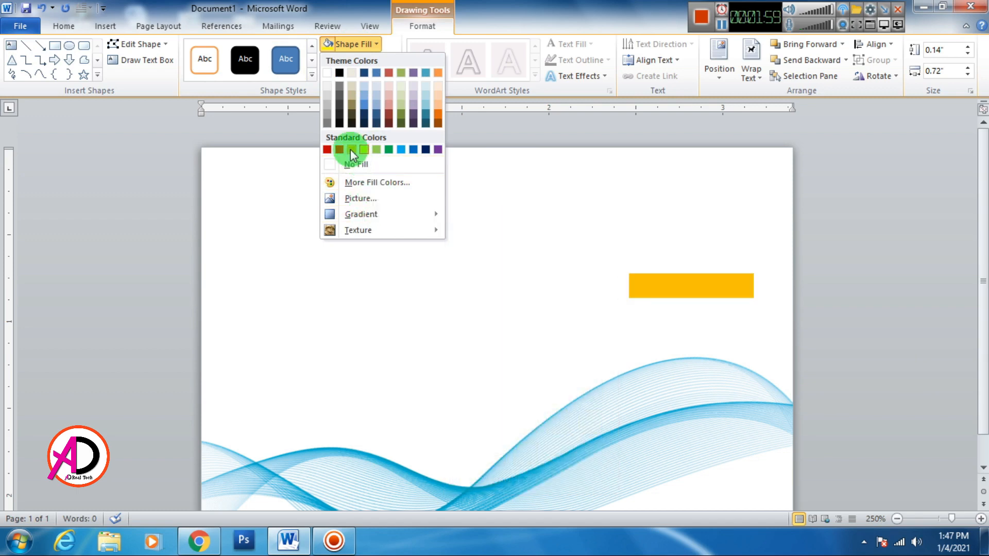
pyautogui.click(354, 184)
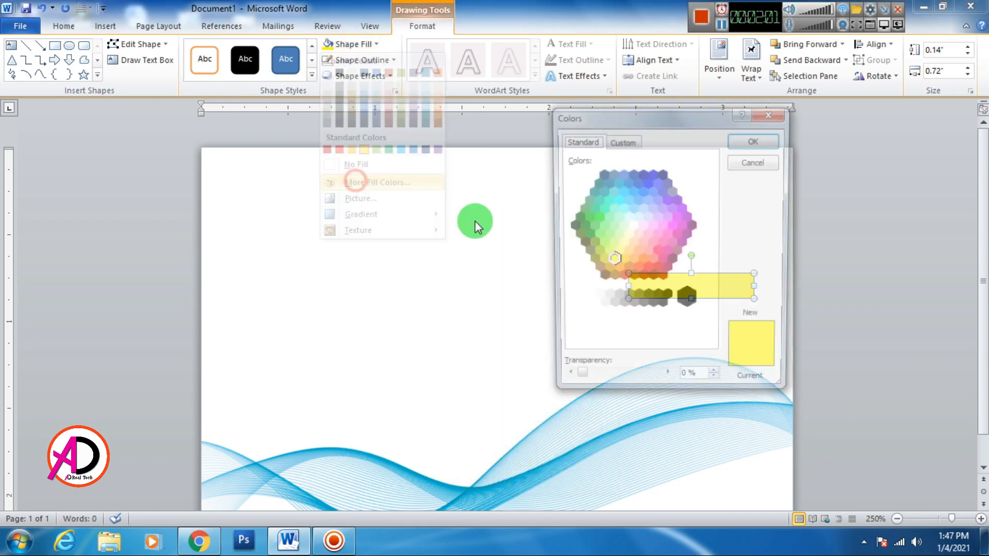
pyautogui.click(622, 141)
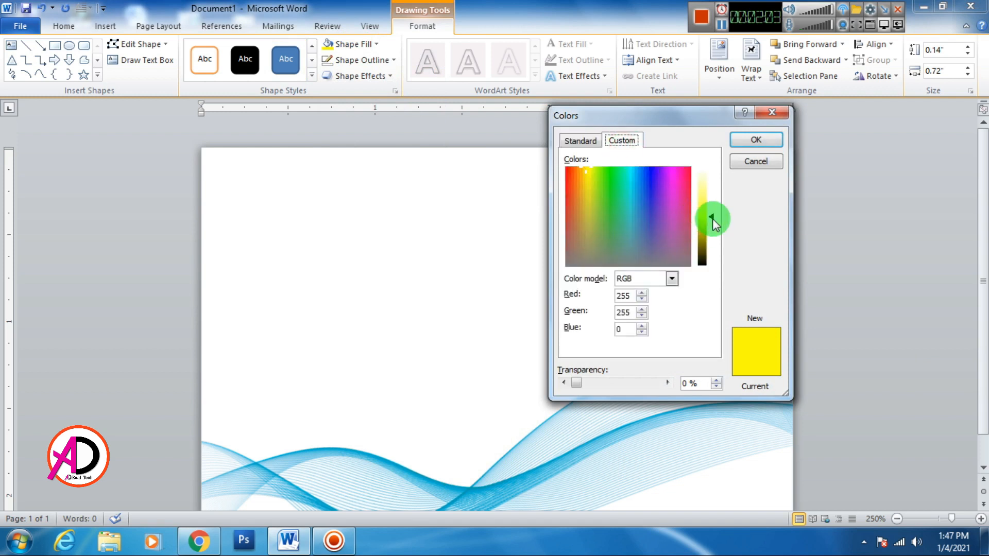
pyautogui.click(584, 168)
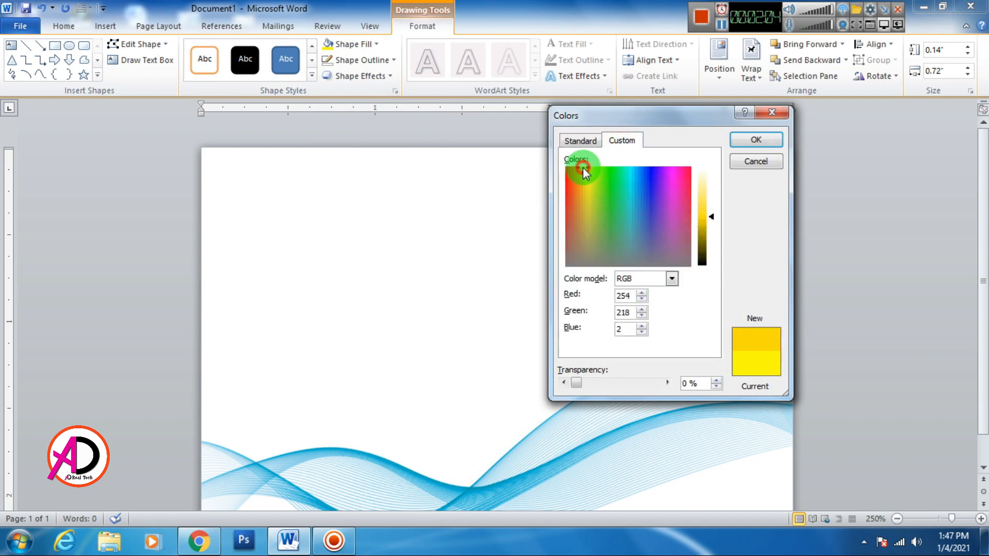
pyautogui.click(753, 142)
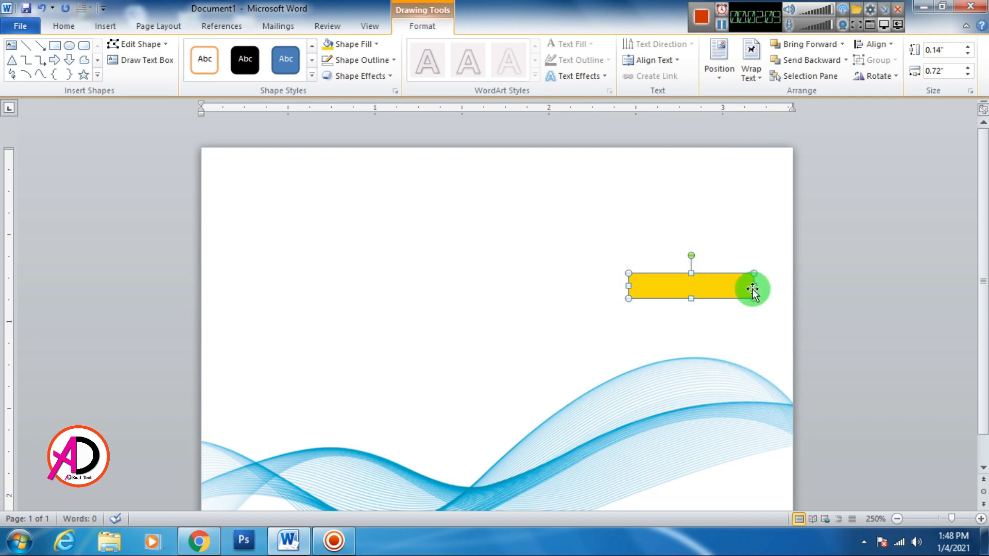
pyautogui.moveTo(753, 286); pyautogui.dragTo(722, 291)
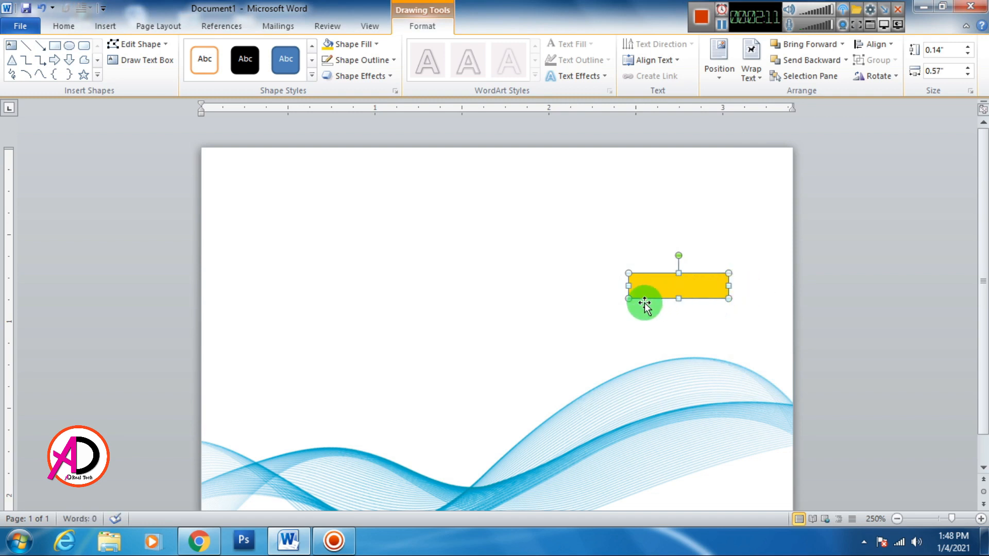
pyautogui.moveTo(630, 293); pyautogui.dragTo(686, 264)
# Position the gold bar, duplicate it, and shorten the top bar to 0.5 inches.
pyautogui.click(853, 309)
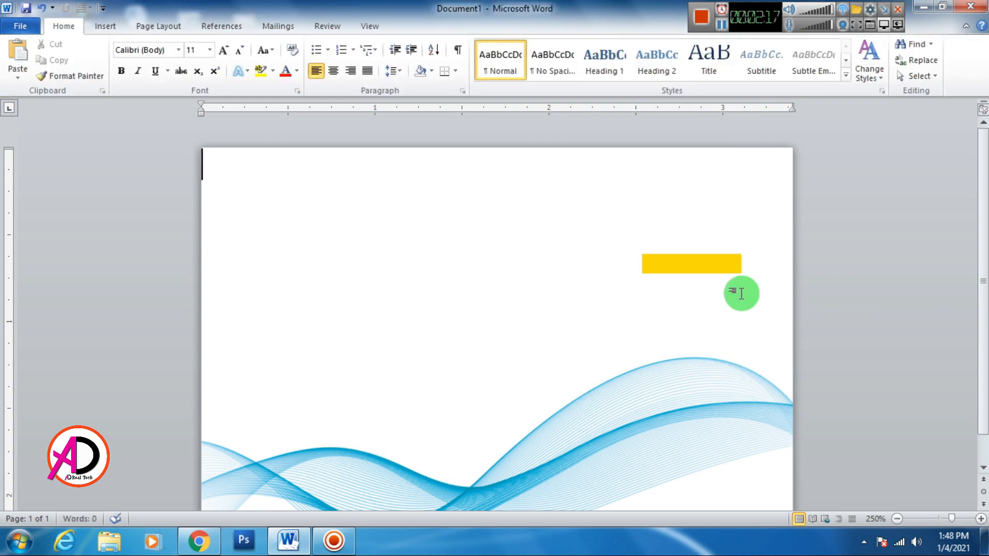
pyautogui.click(711, 265)
pyautogui.moveTo(711, 270); pyautogui.dragTo(695, 294)
pyautogui.hotkey('ctrl', 'c')
pyautogui.hotkey('ctrl', 'v')
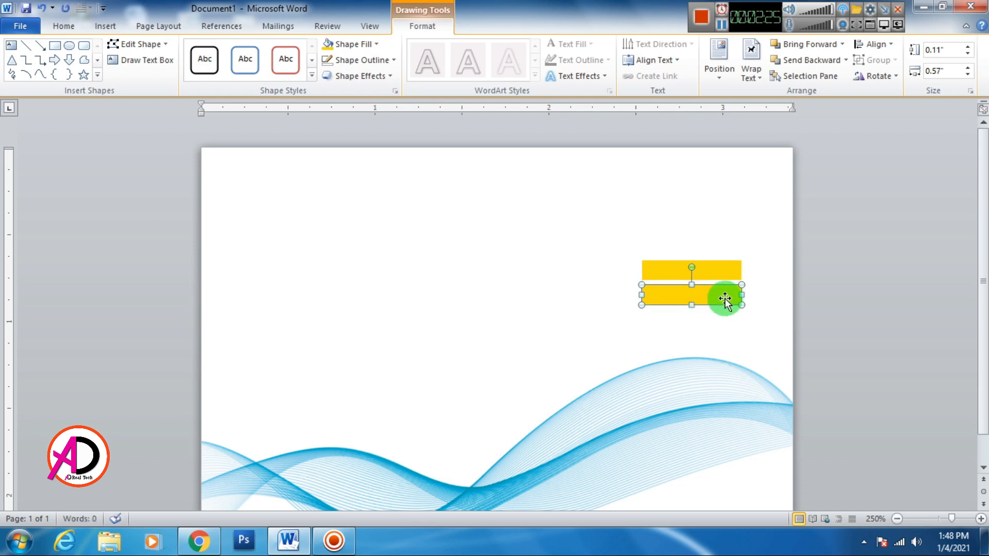
pyautogui.click(730, 273)
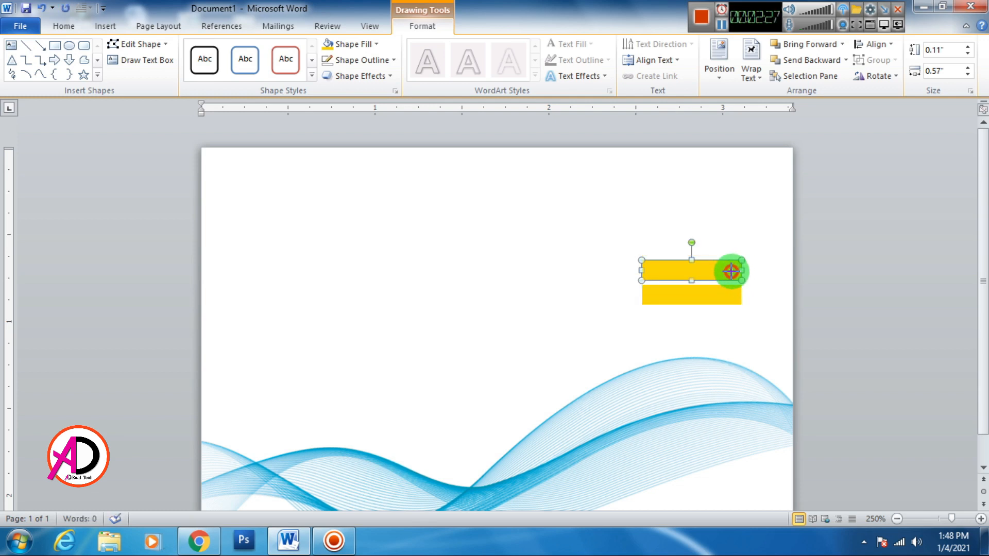
pyautogui.moveTo(725, 280); pyautogui.dragTo(710, 322)
# Add more bar copies below, sizing them to 0.66, 0.79 and 0.54 inches.
pyautogui.click(722, 296)
pyautogui.hotkey('ctrl', 'c')
pyautogui.hotkey('ctrl', 'v')
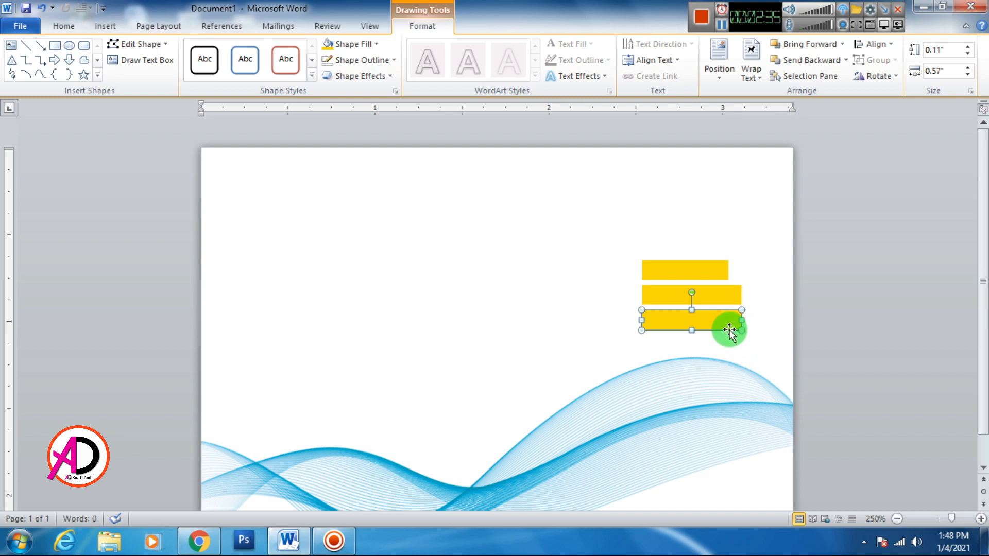
pyautogui.moveTo(743, 322); pyautogui.dragTo(757, 325)
pyautogui.scroll(-1, 746, 358)
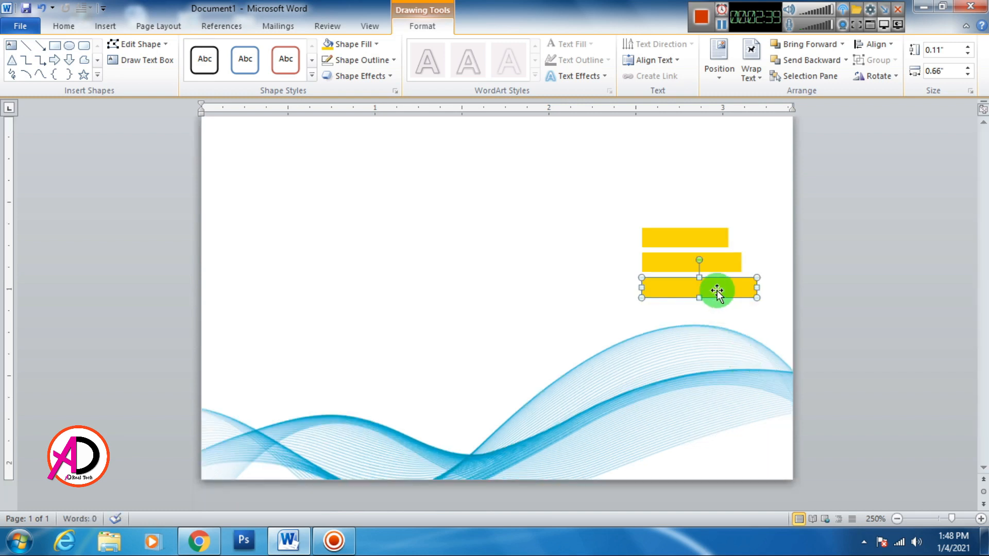
pyautogui.hotkey('ctrl', 'd')
pyautogui.moveTo(740, 317); pyautogui.dragTo(781, 316)
pyautogui.hotkey('ctrl', 'Up')
pyautogui.hotkey('ctrl', 'Up')
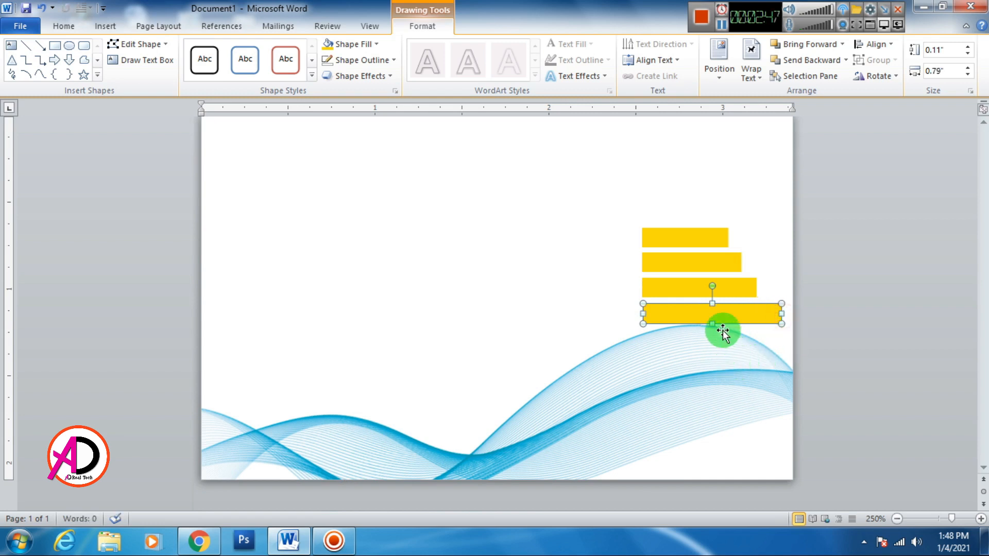
pyautogui.moveTo(716, 317); pyautogui.dragTo(728, 351)
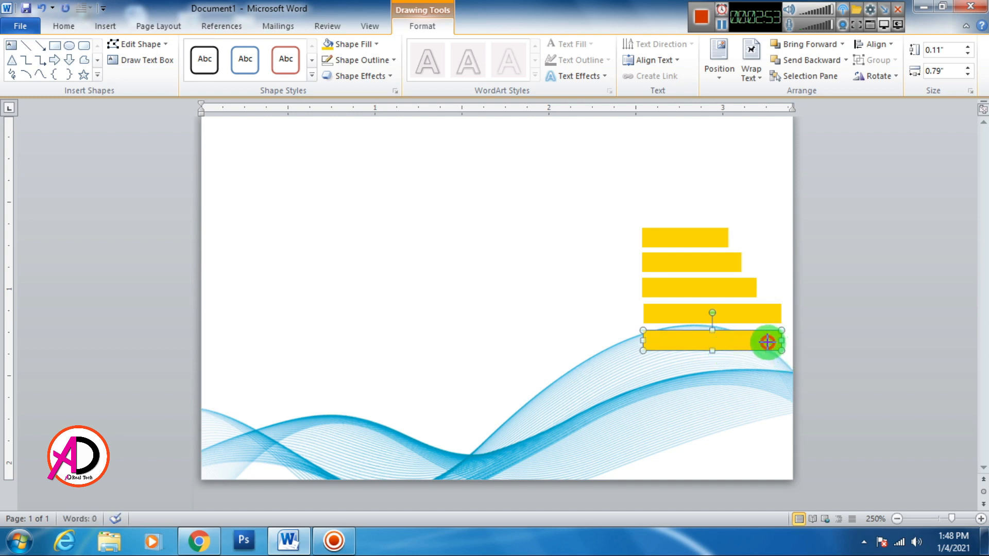
pyautogui.moveTo(781, 340); pyautogui.dragTo(722, 357)
pyautogui.click(688, 344)
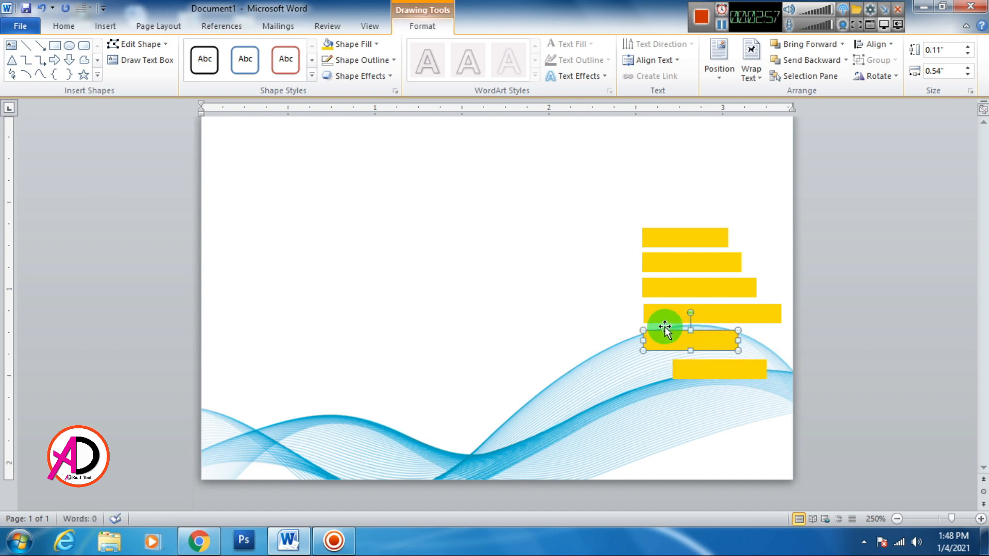
pyautogui.click(661, 311)
# Align the sixth bar's left edge with the stack and resize it to 0.68 inches.
pyautogui.click(668, 348)
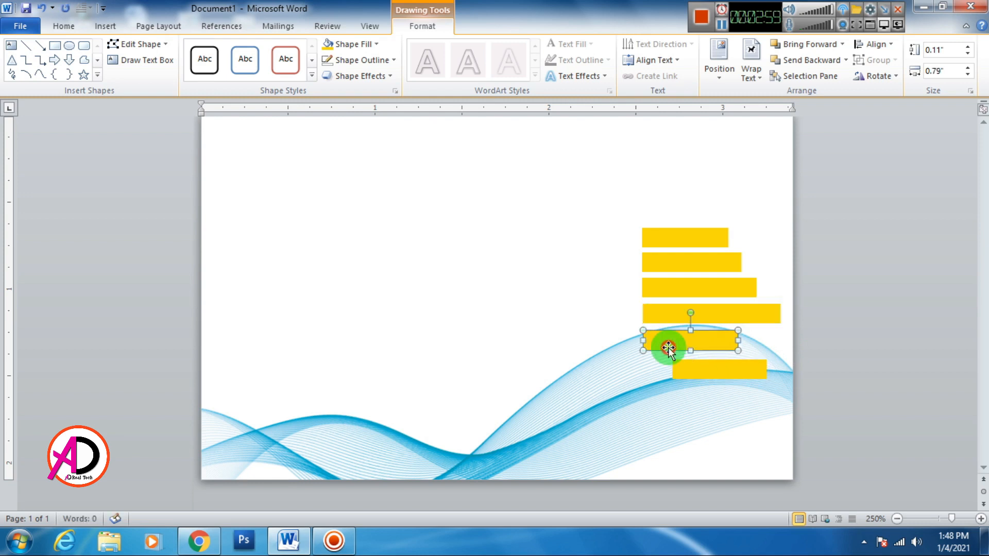
pyautogui.click(769, 229)
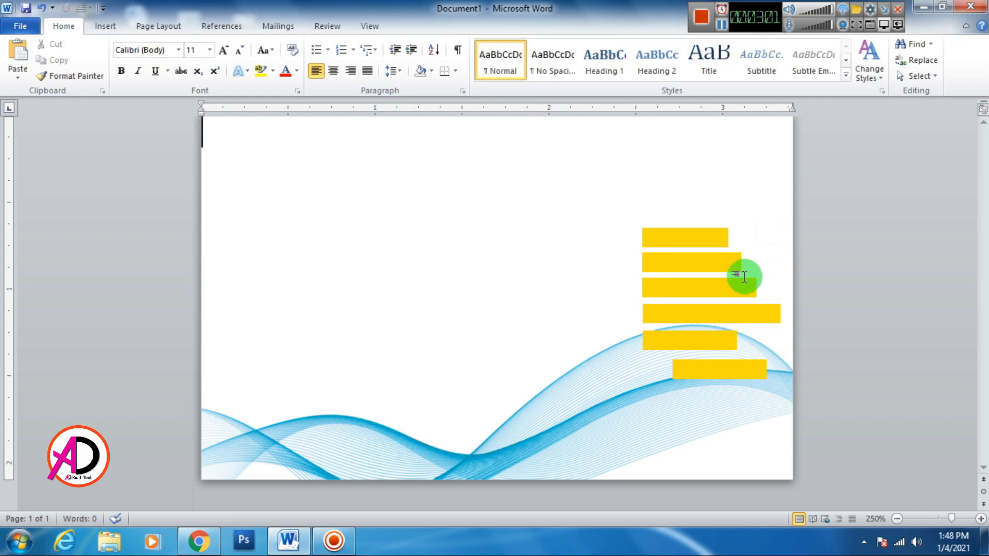
pyautogui.click(673, 311)
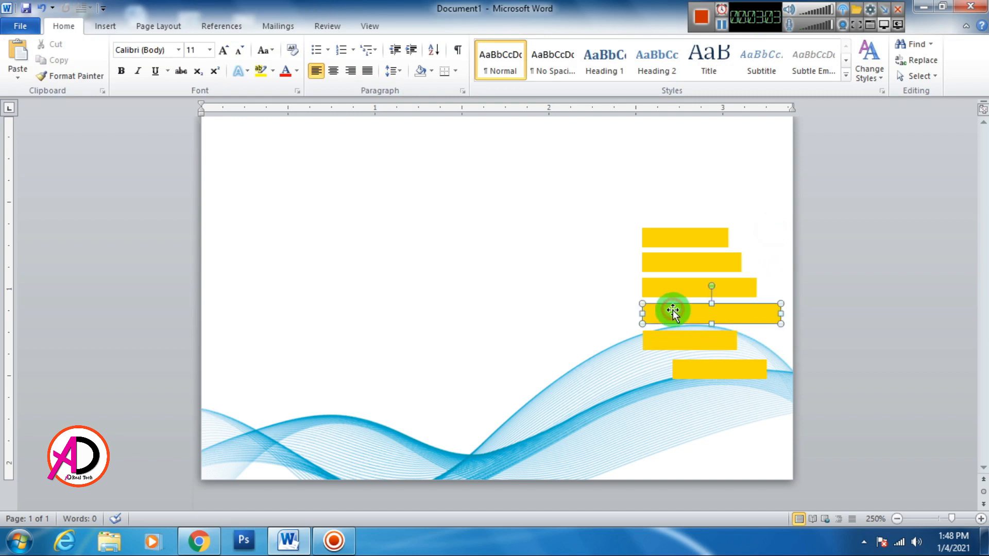
pyautogui.click(667, 339)
pyautogui.moveTo(696, 374)
pyautogui.mouseDown()
pyautogui.moveTo(708, 370)
pyautogui.moveTo(685, 367)
pyautogui.mouseUp()
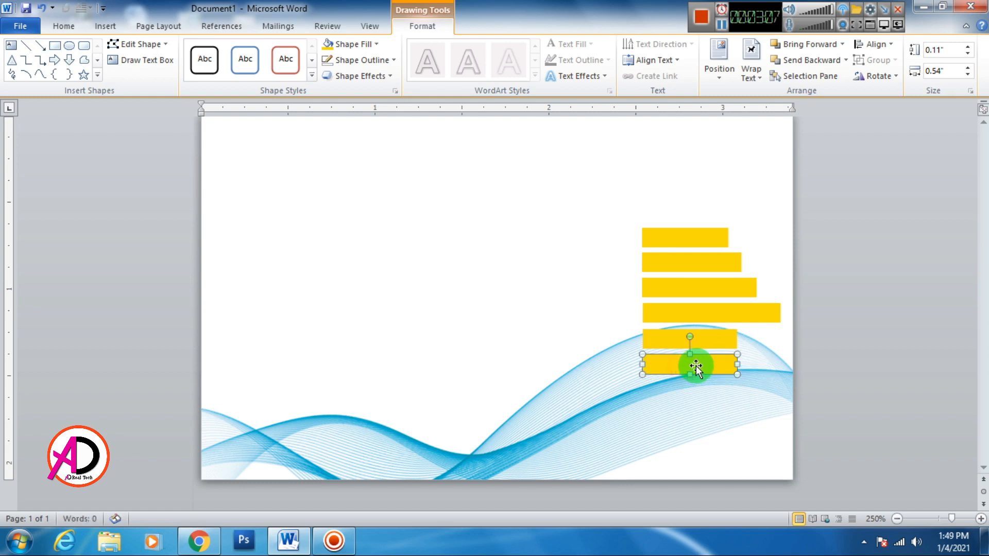
pyautogui.click(698, 340)
pyautogui.click(705, 317)
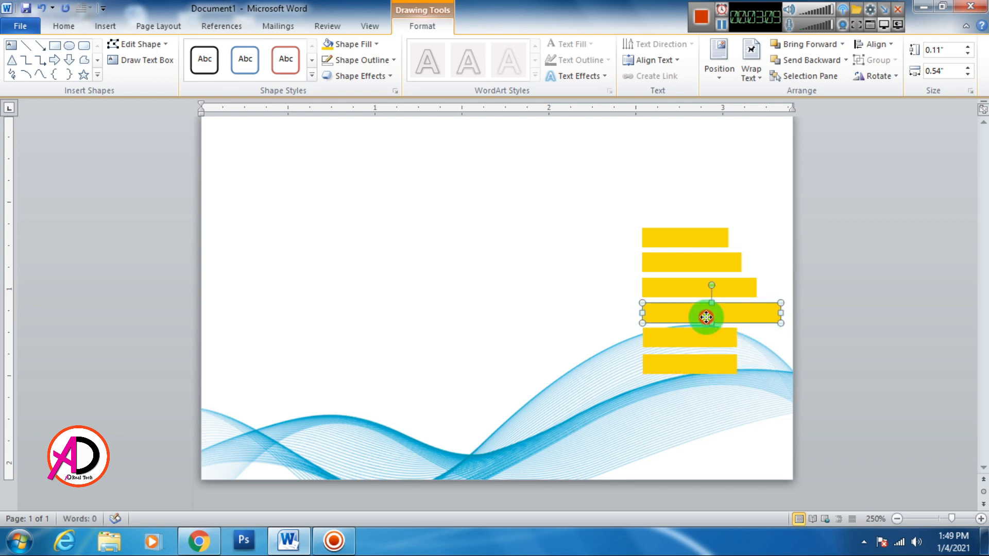
pyautogui.click(695, 343)
pyautogui.click(697, 369)
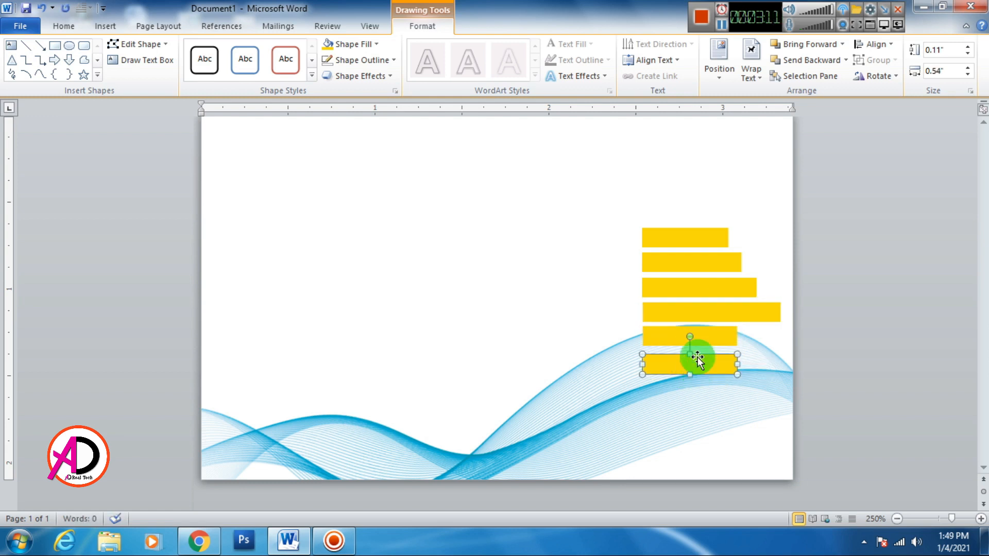
pyautogui.click(697, 338)
pyautogui.click(702, 363)
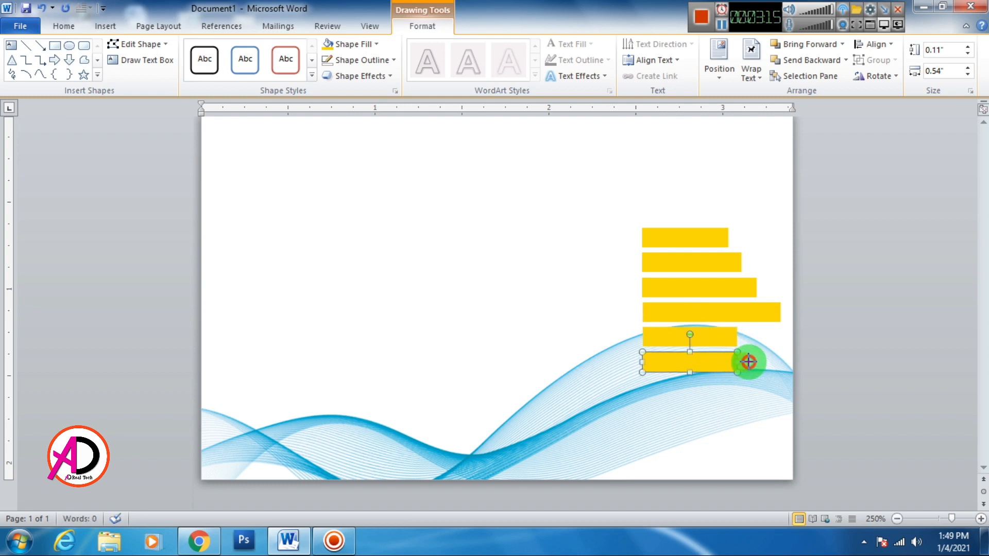
pyautogui.moveTo(755, 362); pyautogui.dragTo(720, 392)
# Add two more bars beneath, trimming one to 0.61 inches and shortening the bottom one.
pyautogui.hotkey('ctrl', 'd')
pyautogui.press('Up')
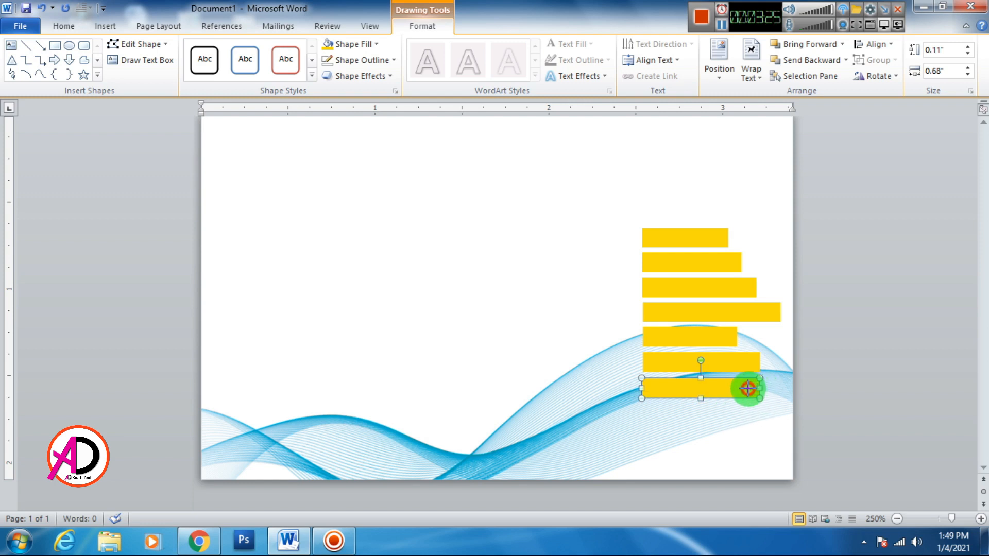
pyautogui.moveTo(748, 389); pyautogui.dragTo(748, 388)
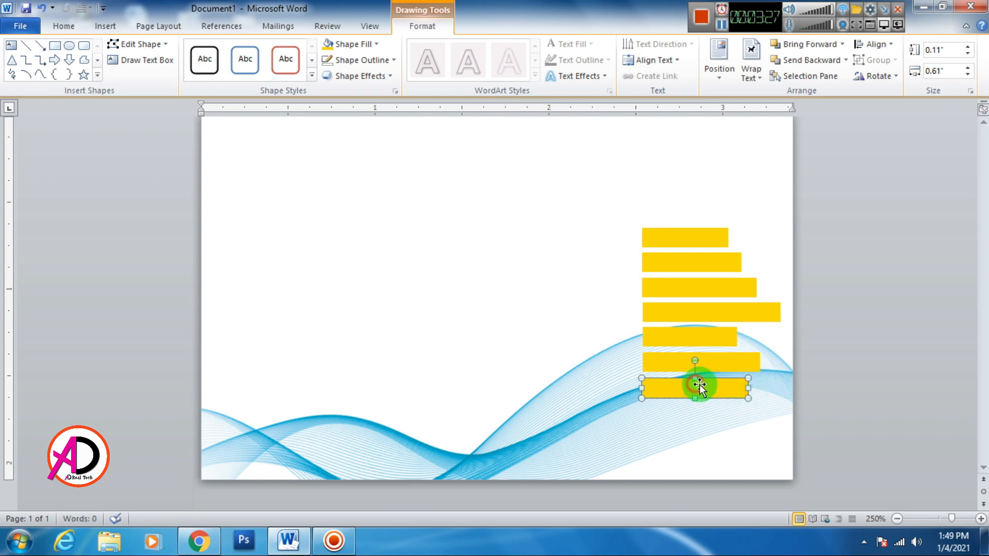
pyautogui.hotkey('ctrl', 'd')
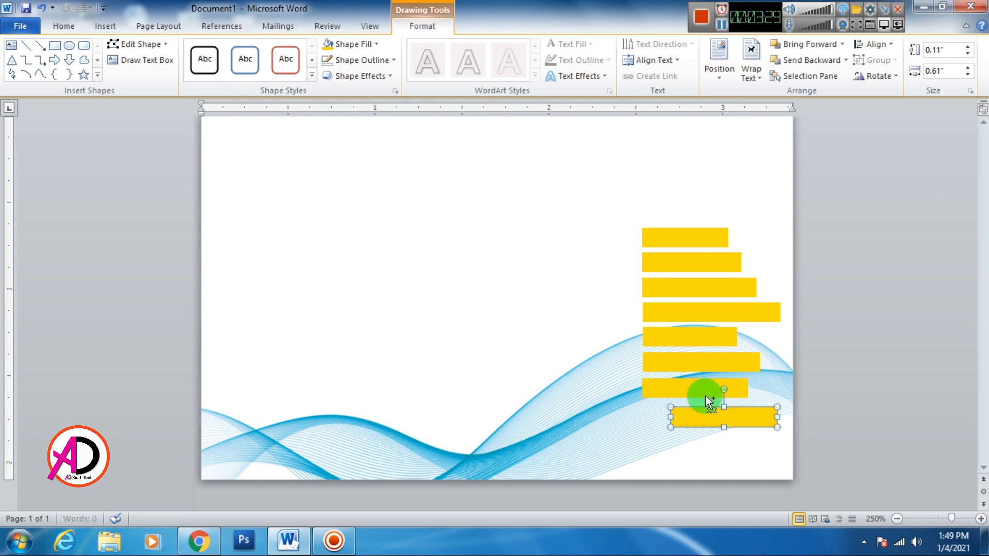
pyautogui.moveTo(742, 423)
pyautogui.mouseDown()
pyautogui.moveTo(716, 419)
pyautogui.moveTo(732, 436)
pyautogui.mouseUp()
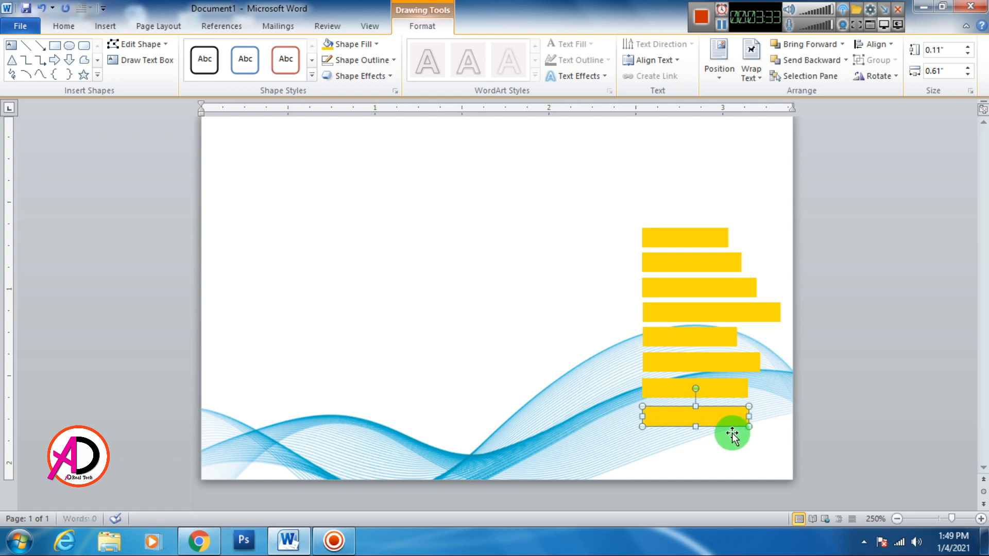
pyautogui.click(879, 400)
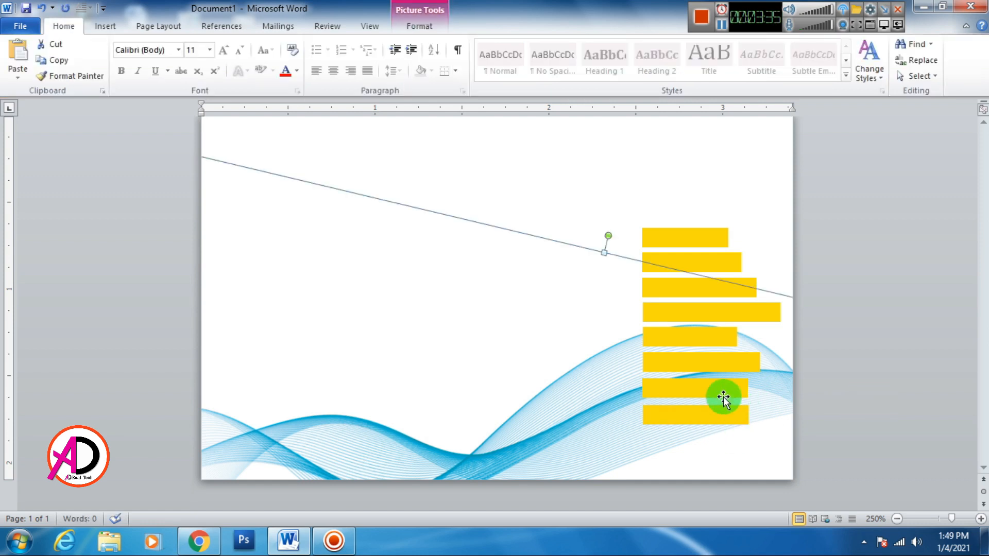
pyautogui.click(724, 380)
pyautogui.click(720, 412)
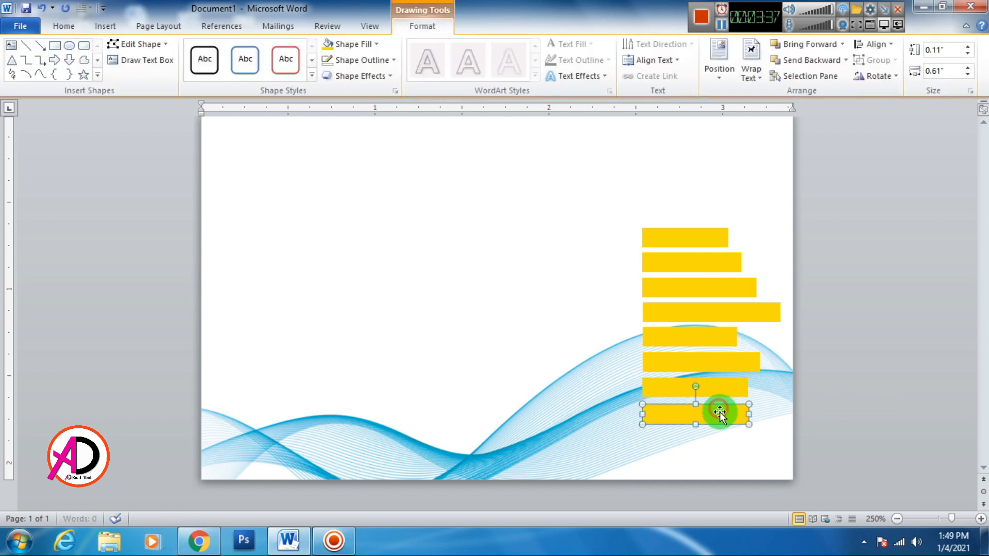
pyautogui.click(858, 411)
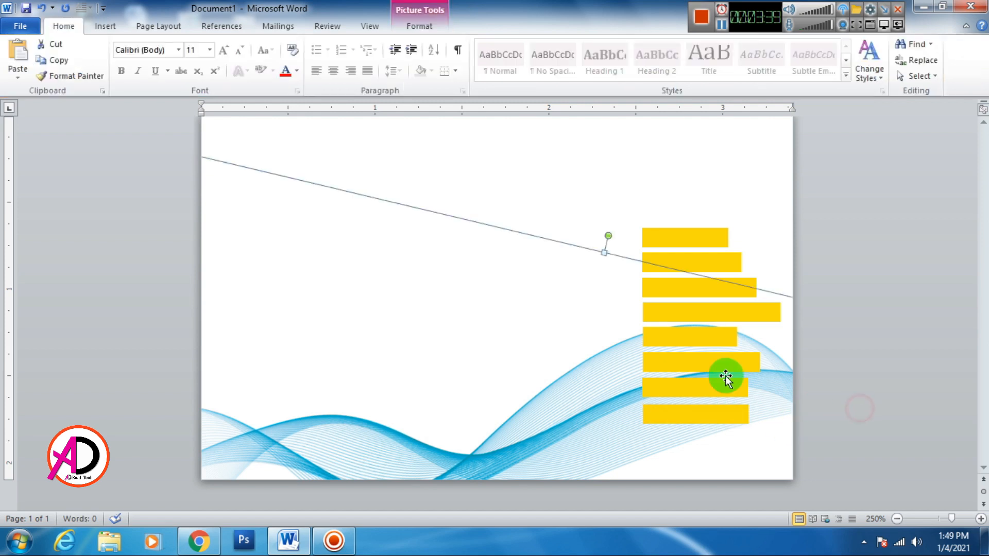
pyautogui.click(773, 230)
pyautogui.click(710, 420)
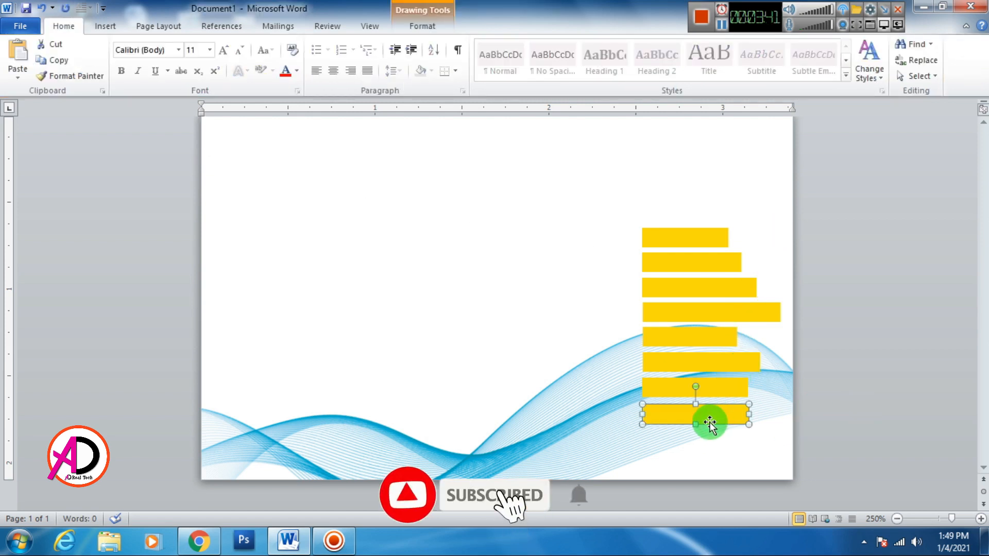
pyautogui.moveTo(750, 415); pyautogui.dragTo(742, 415)
pyautogui.click(867, 409)
pyautogui.click(732, 187)
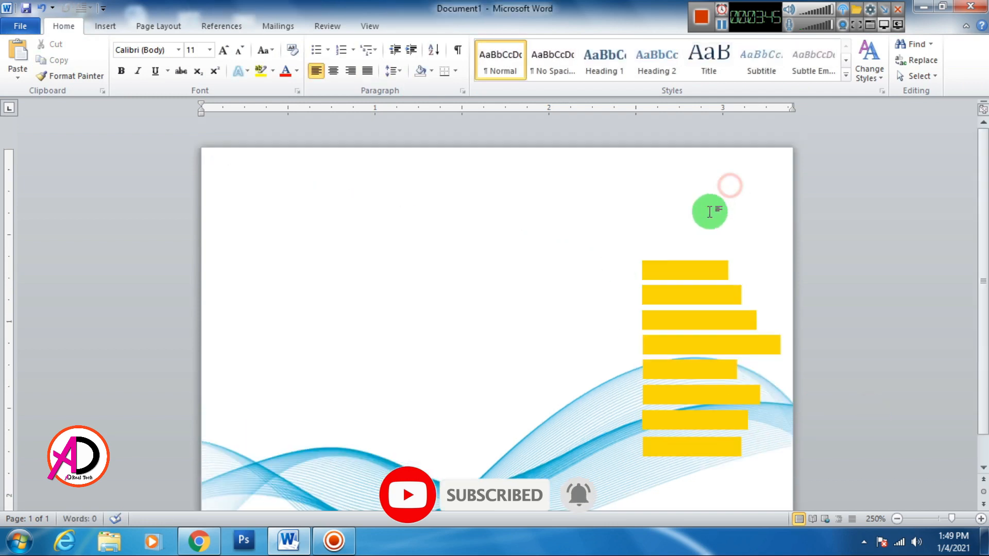
# Draw a vertical line to the left of the gold bars and nudge it slightly right.
pyautogui.click(105, 28)
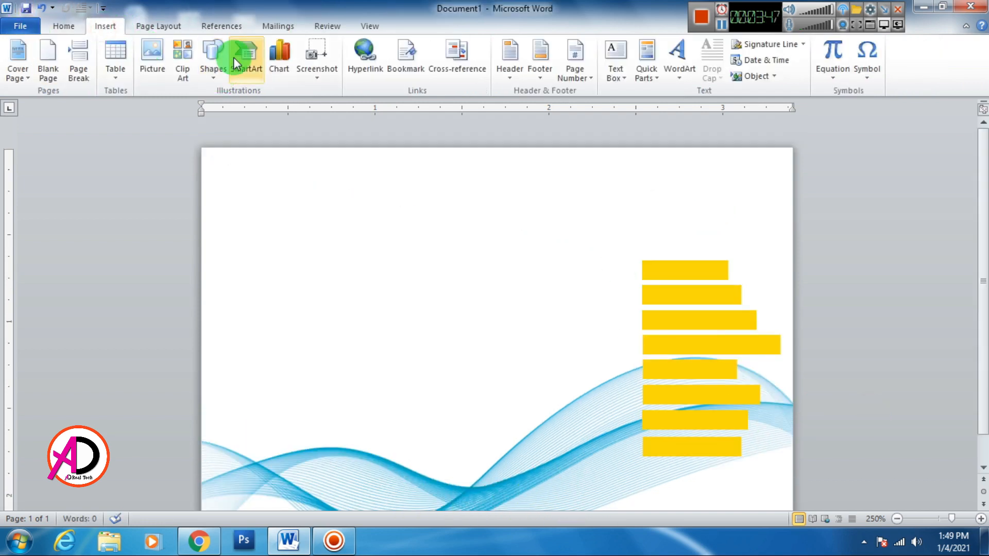
pyautogui.click(215, 58)
pyautogui.click(213, 102)
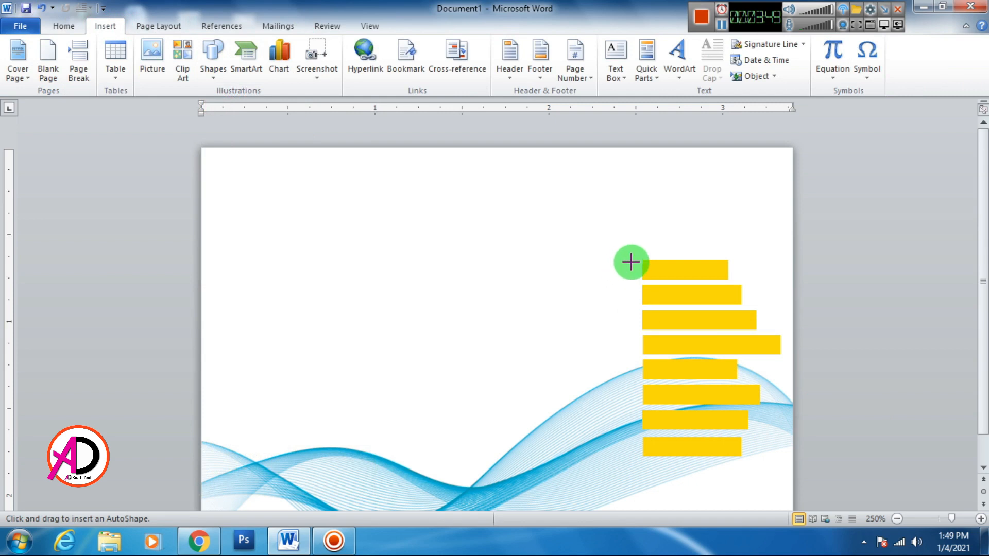
pyautogui.moveTo(631, 252); pyautogui.dragTo(634, 458)
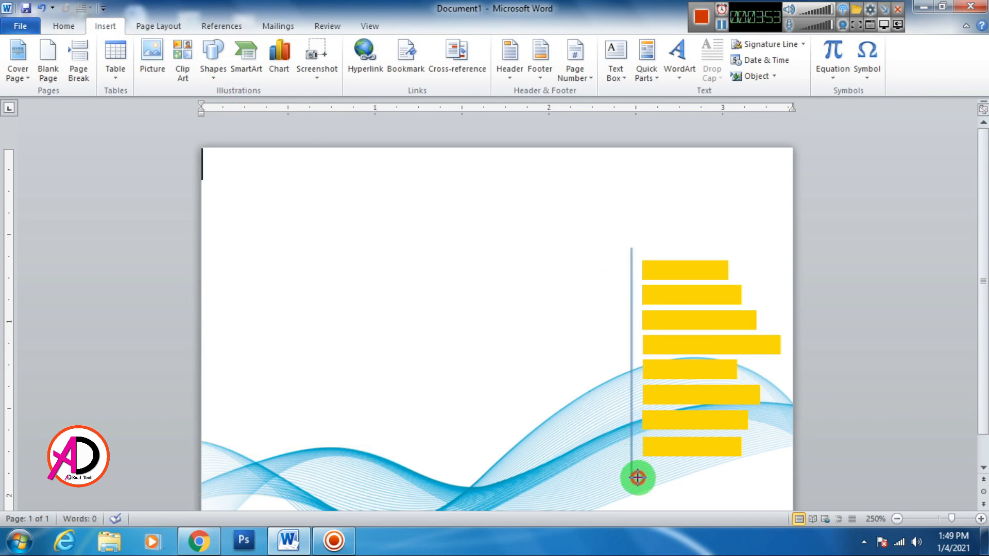
pyautogui.moveTo(638, 478); pyautogui.dragTo(637, 478)
pyautogui.hotkey('ctrl', 'Right')
pyautogui.hotkey('ctrl', 'Right')
pyautogui.hotkey('ctrl', 'Right')
pyautogui.hotkey('ctrl', 'Right')
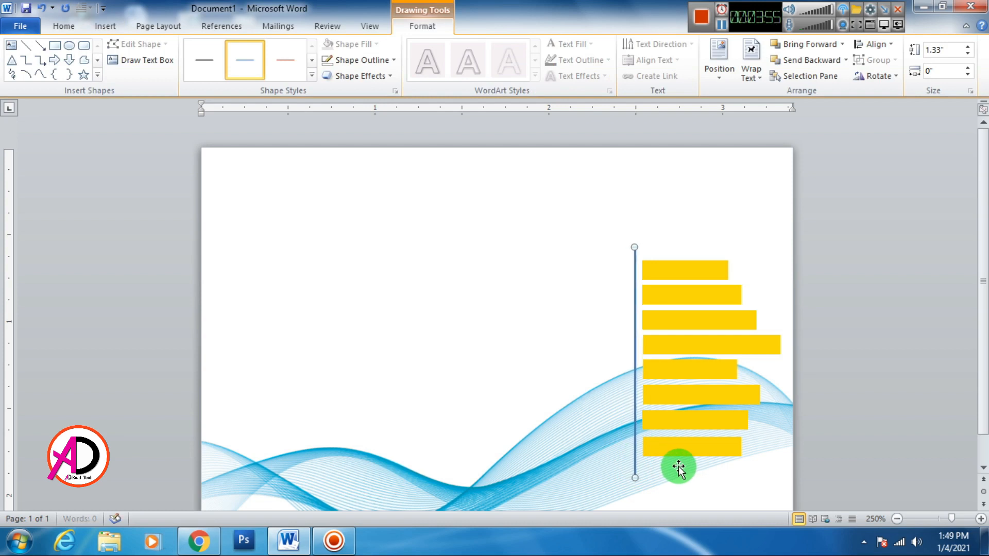
# Select all eight gold bars and move them down level with the line.
pyautogui.click(683, 458)
pyautogui.keyDown('shift'); pyautogui.click(674, 417); pyautogui.keyUp('shift')
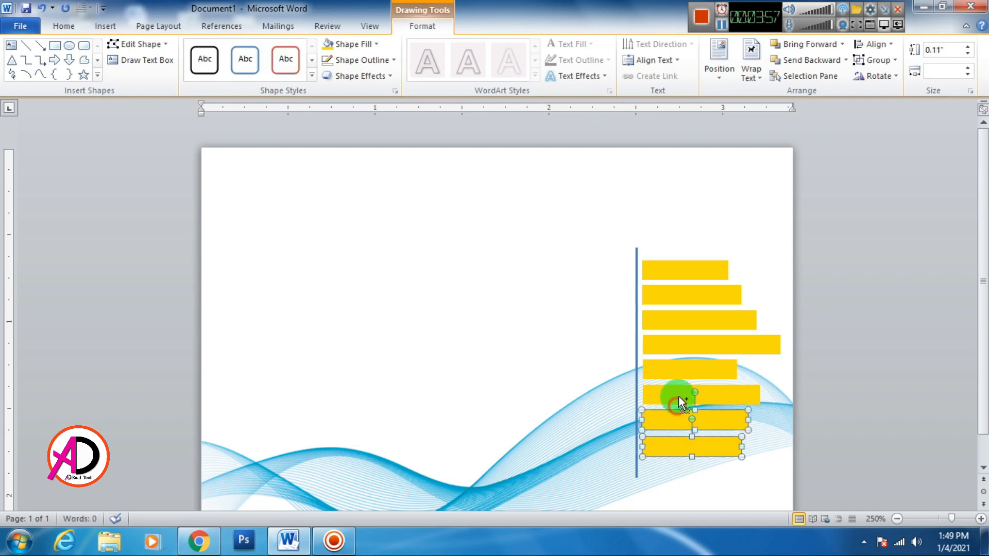
pyautogui.keyDown('shift'); pyautogui.click(678, 394); pyautogui.keyUp('shift')
pyautogui.keyDown('shift'); pyautogui.click(672, 296); pyautogui.keyUp('shift')
pyautogui.keyDown('shift'); pyautogui.click(669, 267); pyautogui.keyUp('shift')
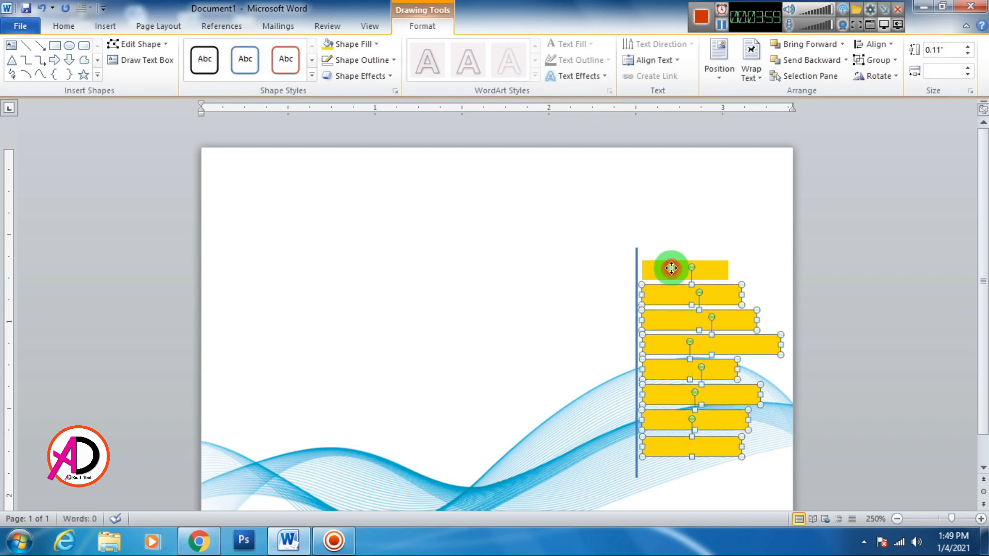
pyautogui.scroll(-1, 689, 379)
pyautogui.moveTo(679, 421); pyautogui.dragTo(678, 451)
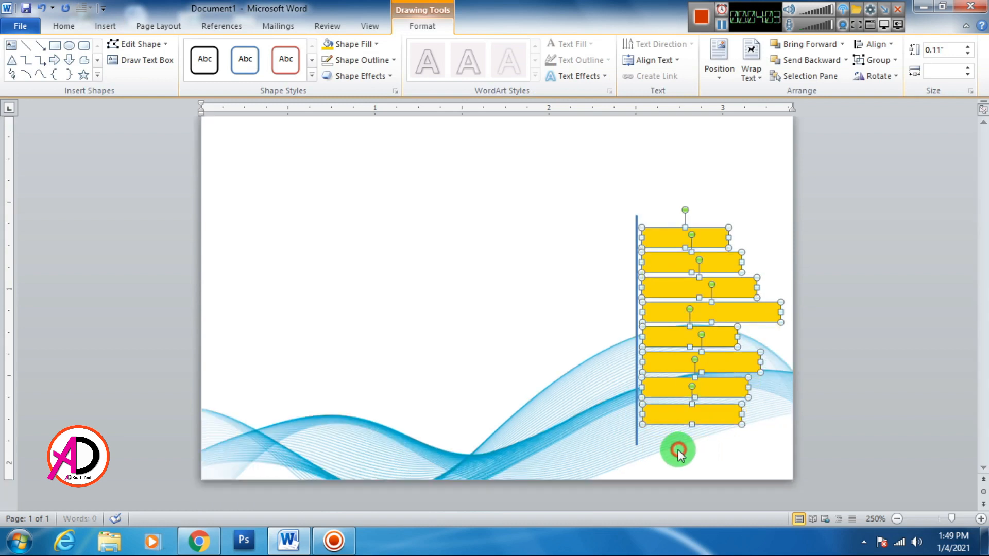
pyautogui.click(637, 237)
pyautogui.hotkey('ctrl', 'z')
pyautogui.hotkey('ctrl', 'z')
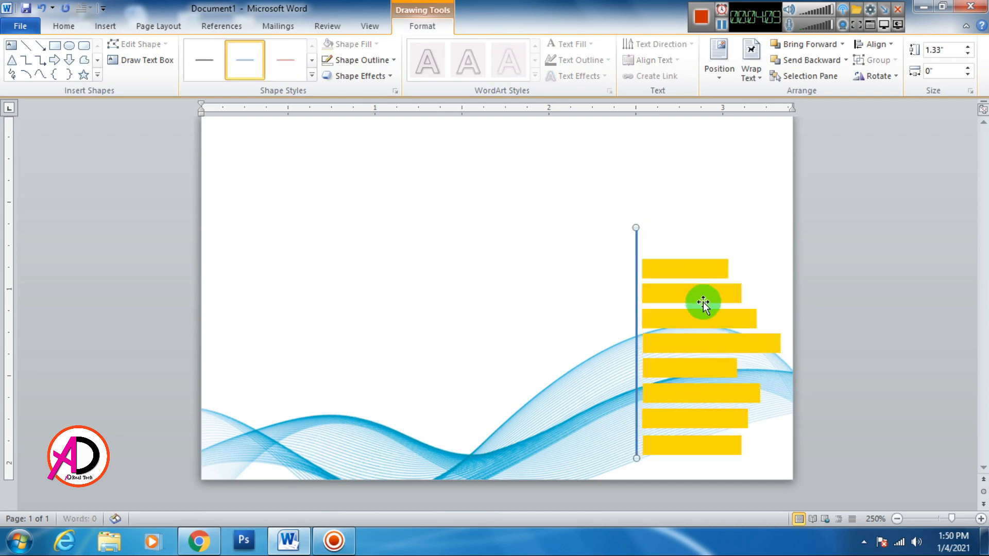
pyautogui.hotkey('ctrl', 'z')
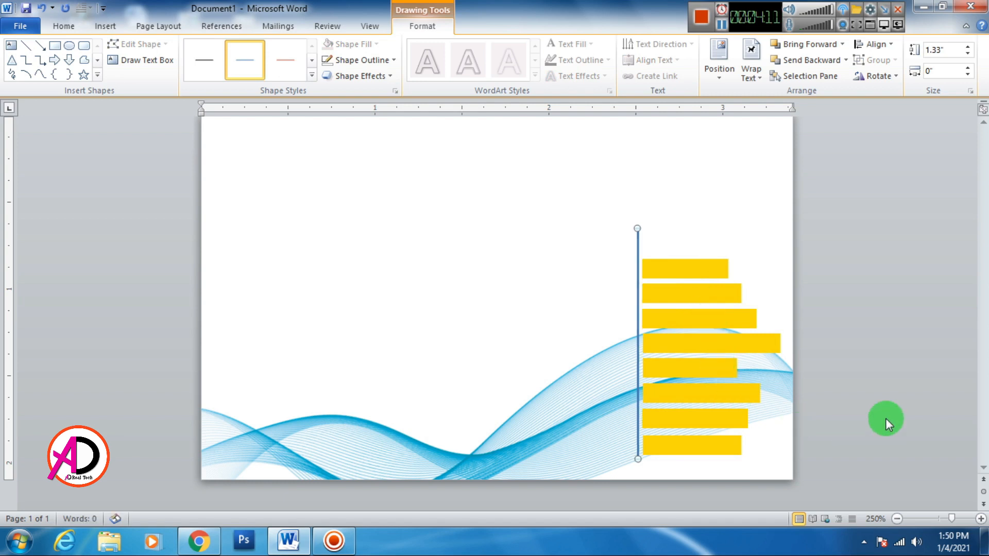
pyautogui.click(885, 418)
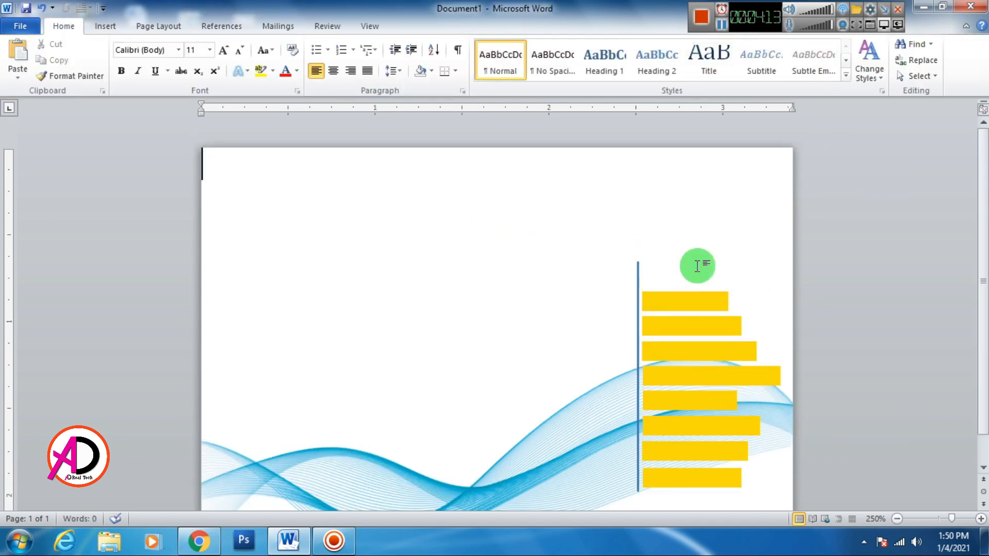
# Nudge the vertical line two steps to the left.
pyautogui.scroll(-8, 585, 293)
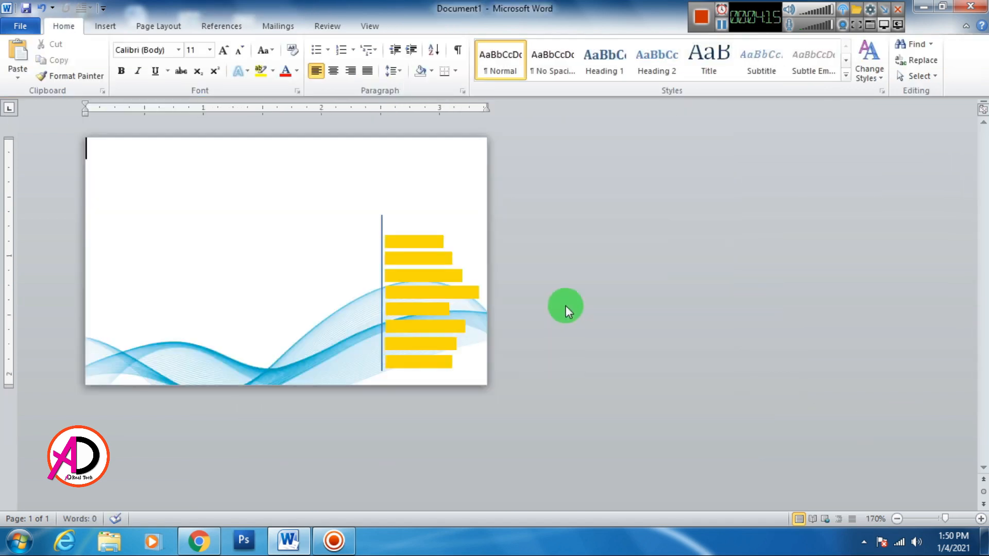
pyautogui.scroll(2, 566, 306)
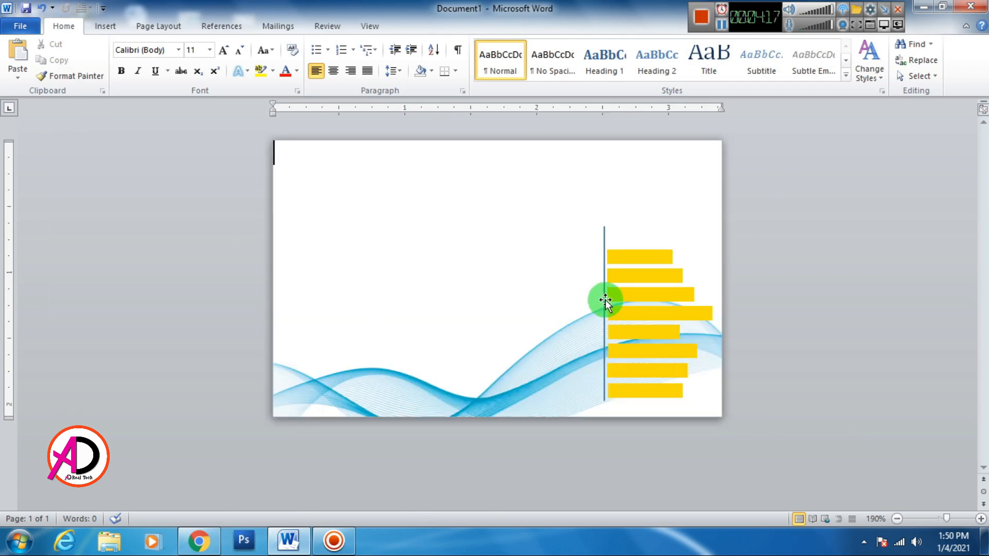
pyautogui.click(604, 299)
pyautogui.click(603, 234)
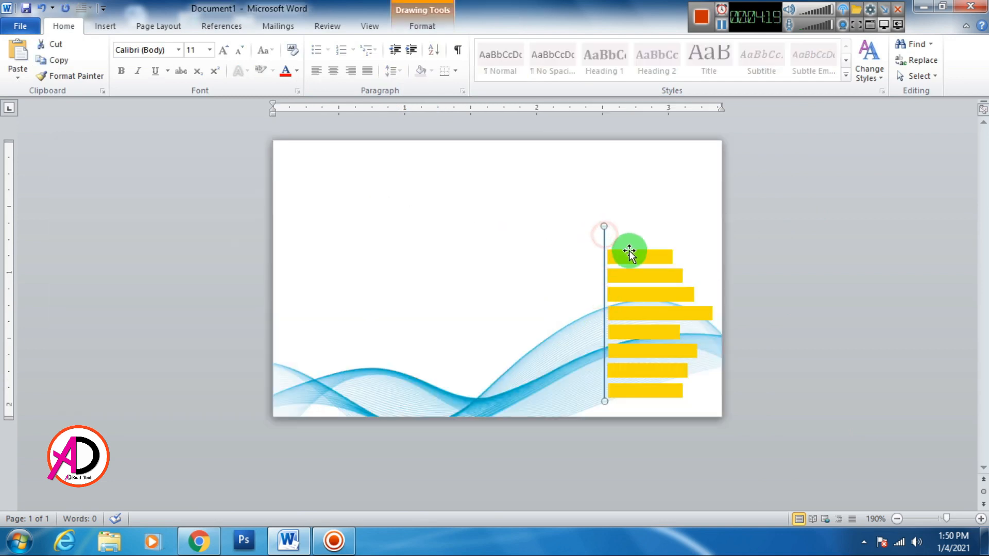
pyautogui.press('Left')
pyautogui.press('Left')
pyautogui.press('Left')
pyautogui.press('Left')
pyautogui.press('Left')
pyautogui.press('Left')
pyautogui.press('Left')
pyautogui.press('Left')
pyautogui.press('Left')
pyautogui.press('Left')
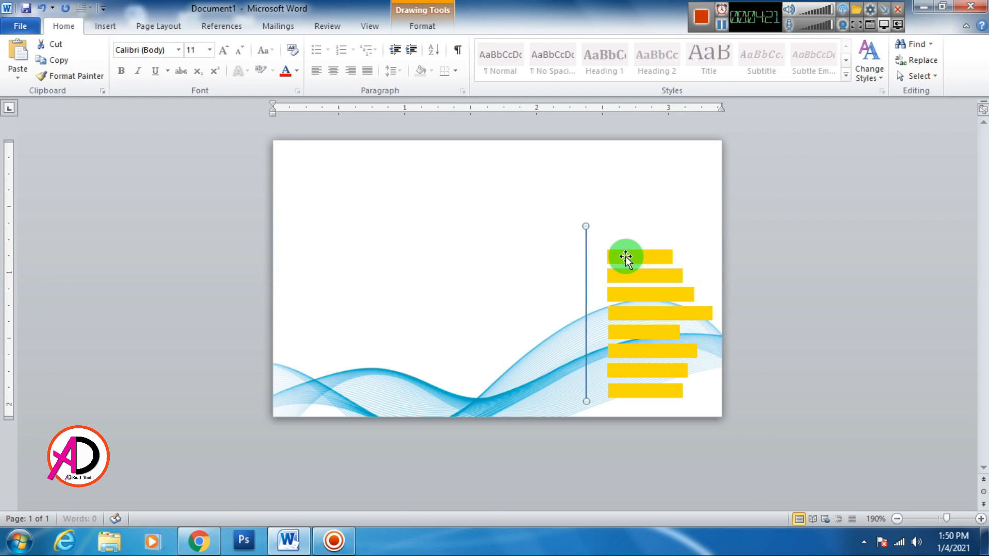
pyautogui.press('Left')
pyautogui.press('Left')
# Select all eight gold bars and shift them left beside the line.
pyautogui.click(628, 257)
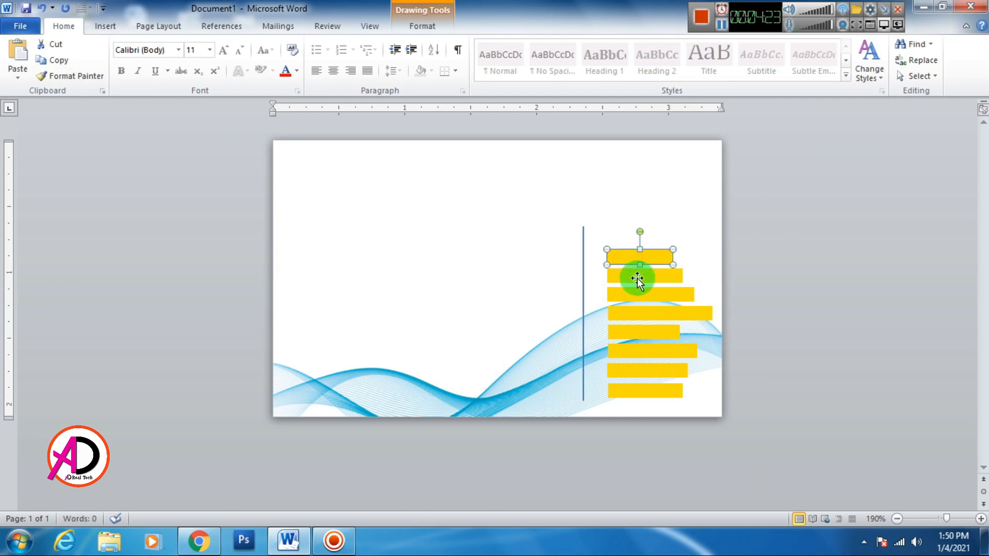
pyautogui.keyDown('shift'); pyautogui.click(638, 278); pyautogui.keyUp('shift')
pyautogui.keyDown('shift'); pyautogui.click(635, 297); pyautogui.keyUp('shift')
pyautogui.keyDown('shift'); pyautogui.click(643, 313); pyautogui.keyUp('shift')
pyautogui.keyDown('shift'); pyautogui.click(643, 333); pyautogui.keyUp('shift')
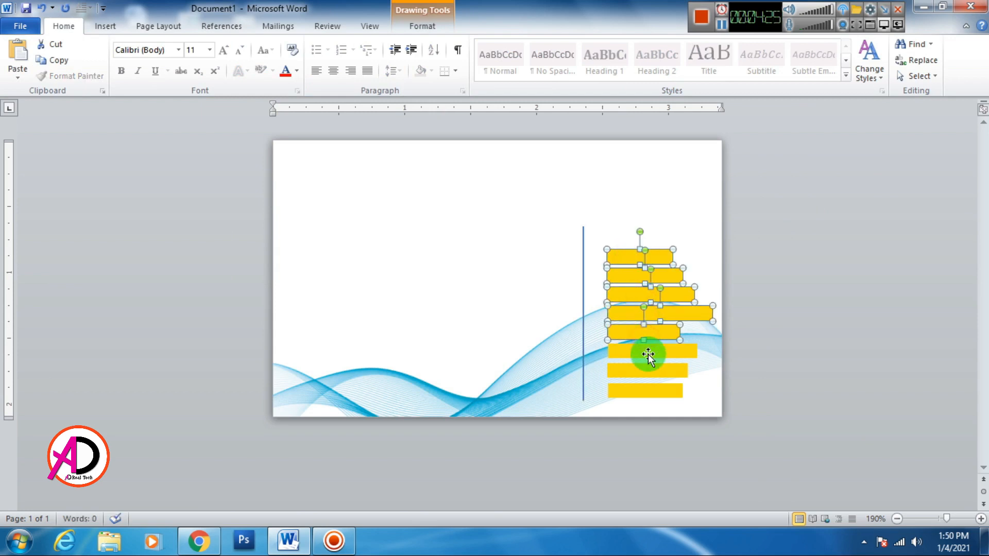
pyautogui.keyDown('shift'); pyautogui.click(648, 355); pyautogui.keyUp('shift')
pyautogui.keyDown('shift'); pyautogui.click(647, 372); pyautogui.keyUp('shift')
pyautogui.keyDown('shift'); pyautogui.click(656, 395); pyautogui.keyUp('shift')
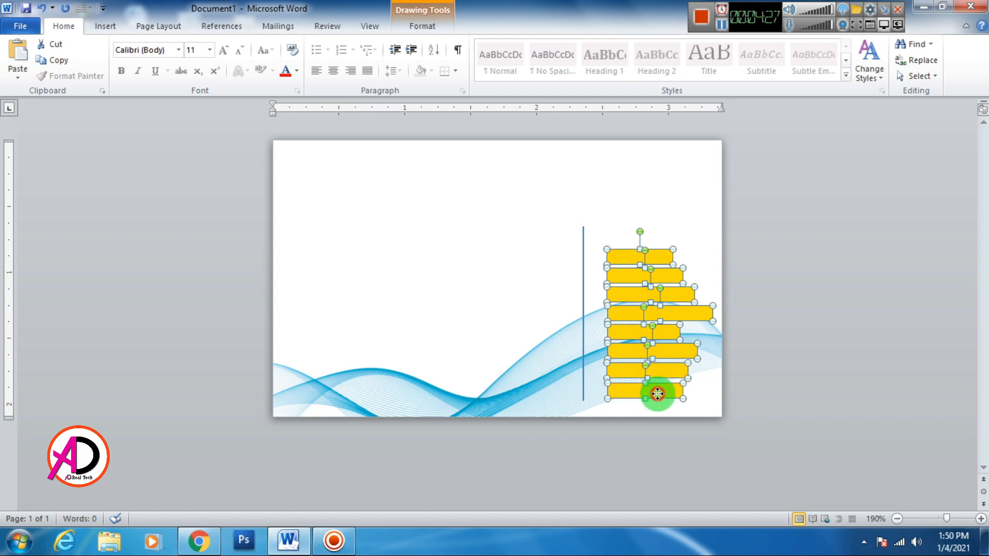
pyautogui.moveTo(657, 394); pyautogui.dragTo(639, 391)
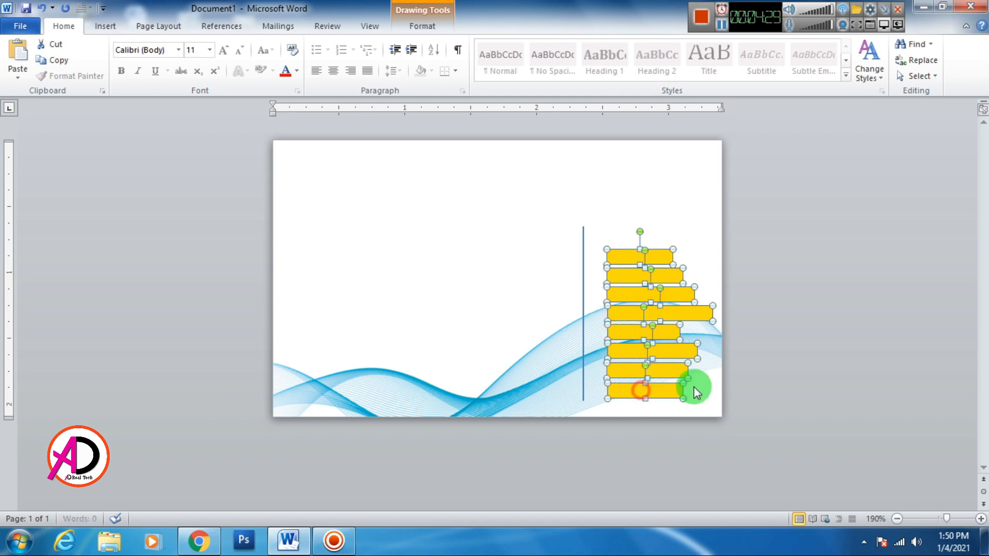
# Fill the second bar magenta using a custom colour.
pyautogui.click(850, 231)
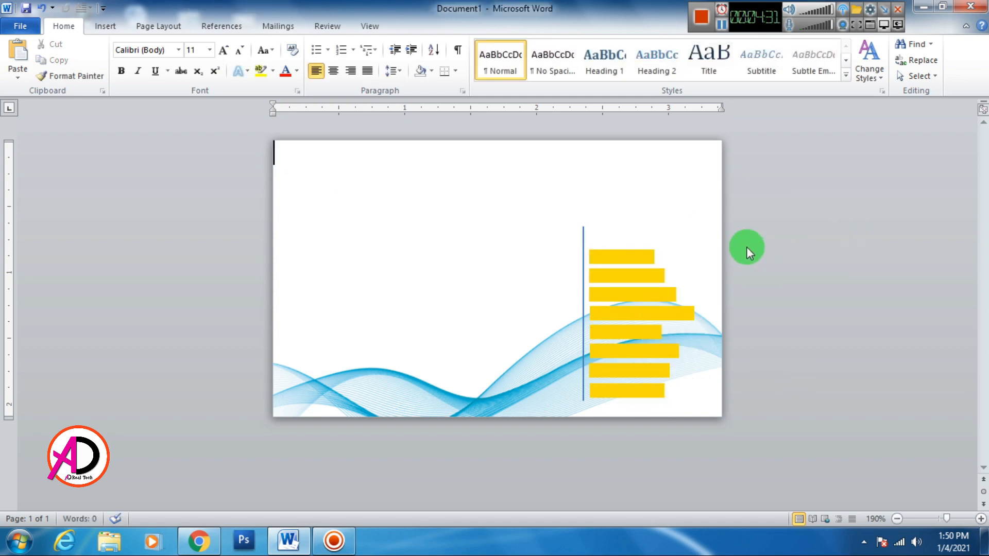
pyautogui.click(619, 282)
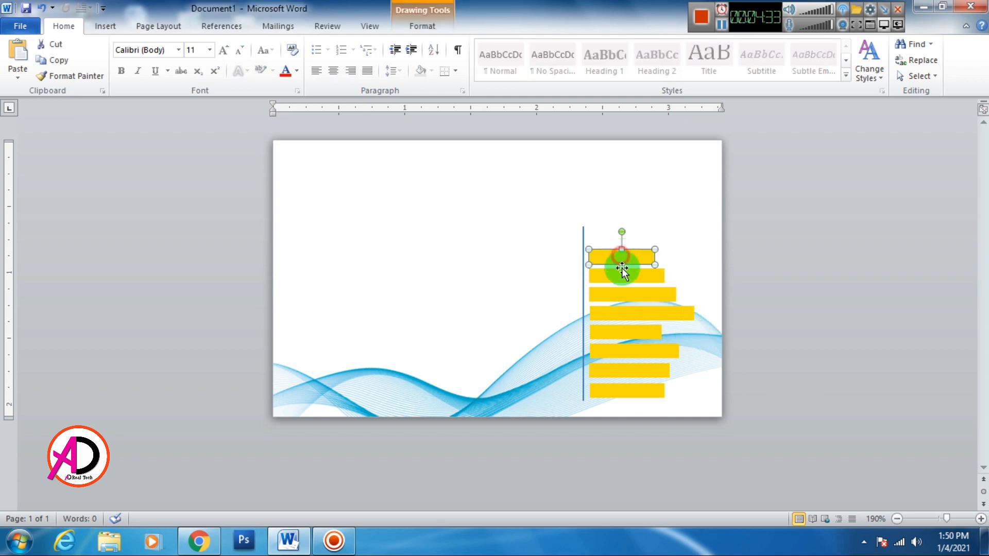
pyautogui.click(423, 27)
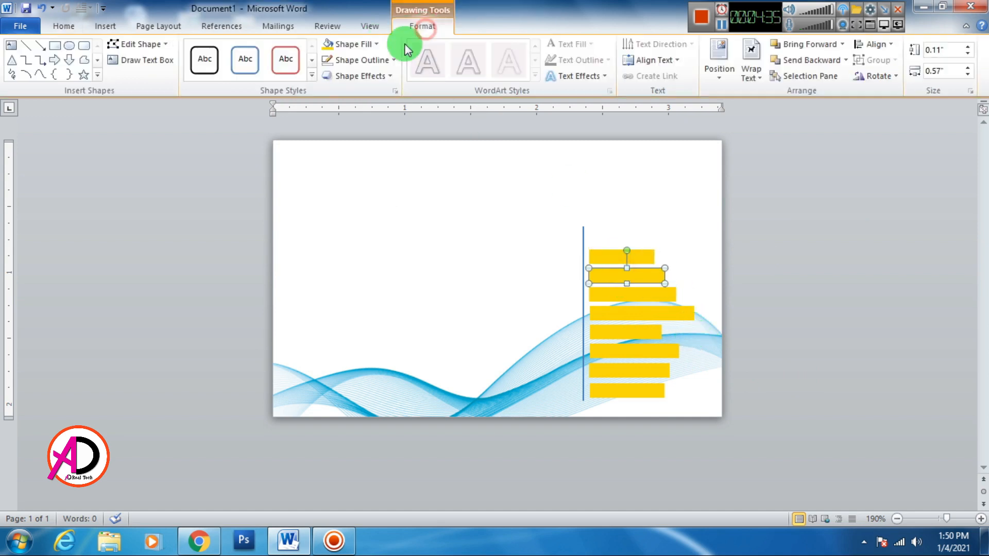
pyautogui.click(372, 44)
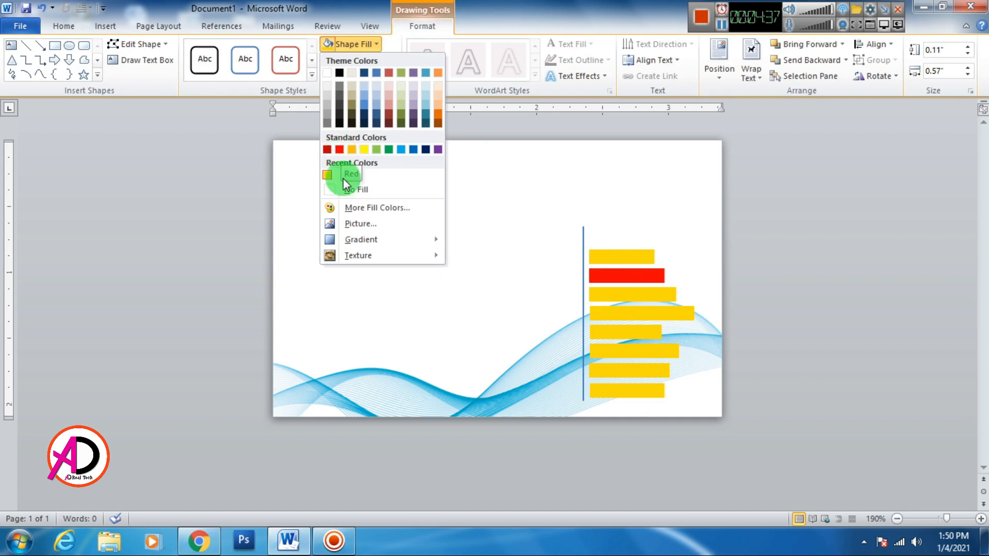
pyautogui.click(360, 206)
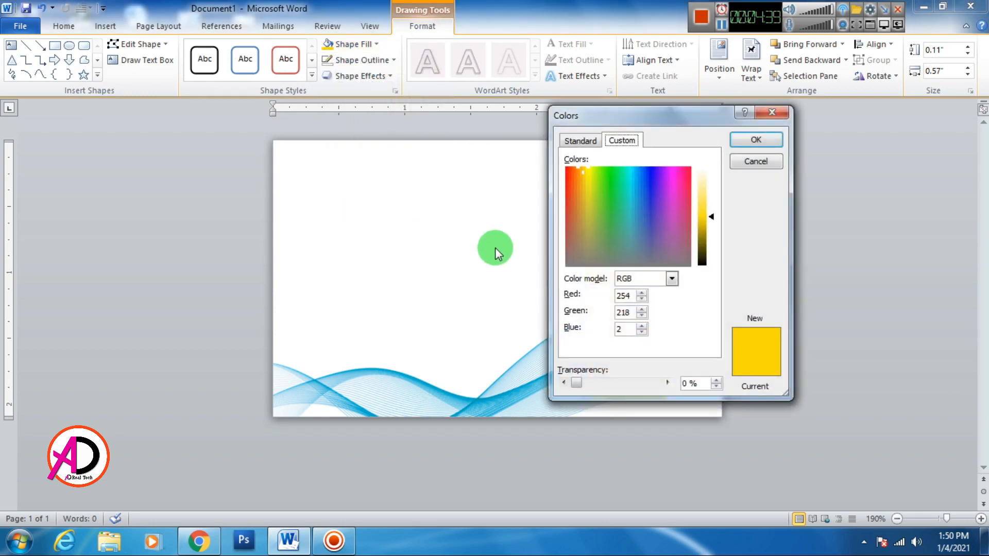
pyautogui.click(672, 170)
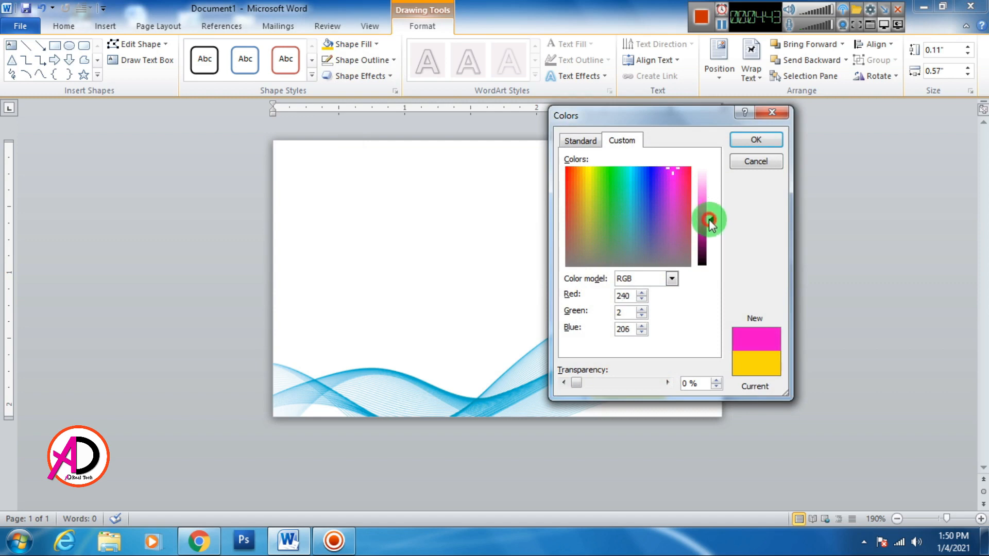
pyautogui.click(755, 139)
# Fill the third bar cyan from the standard colour palette.
pyautogui.click(634, 295)
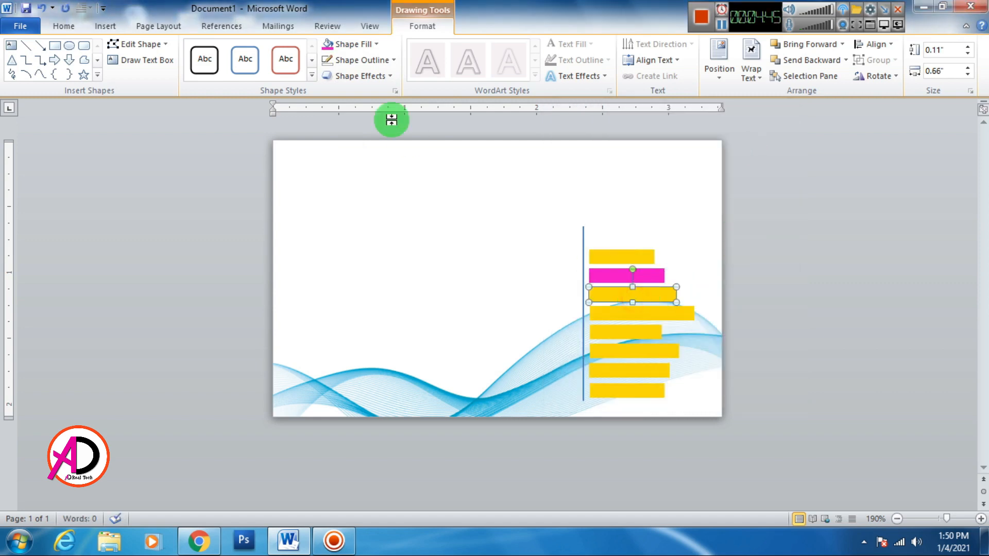
pyautogui.click(355, 44)
pyautogui.click(360, 207)
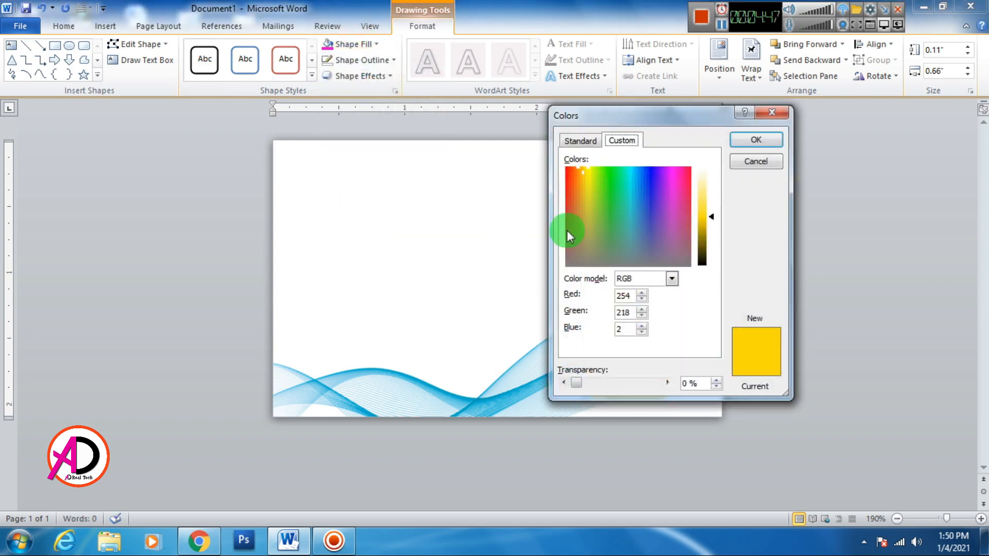
pyautogui.click(577, 140)
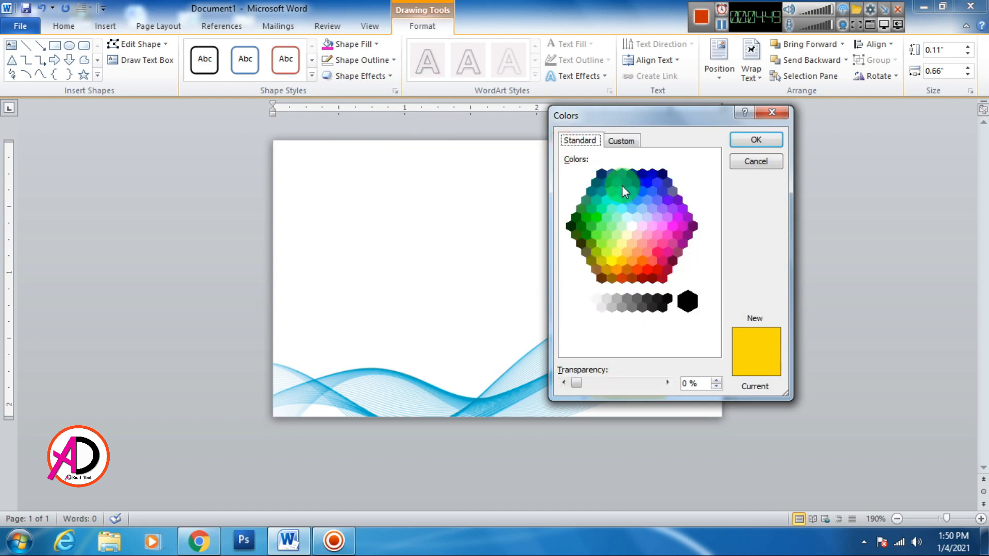
pyautogui.click(620, 190)
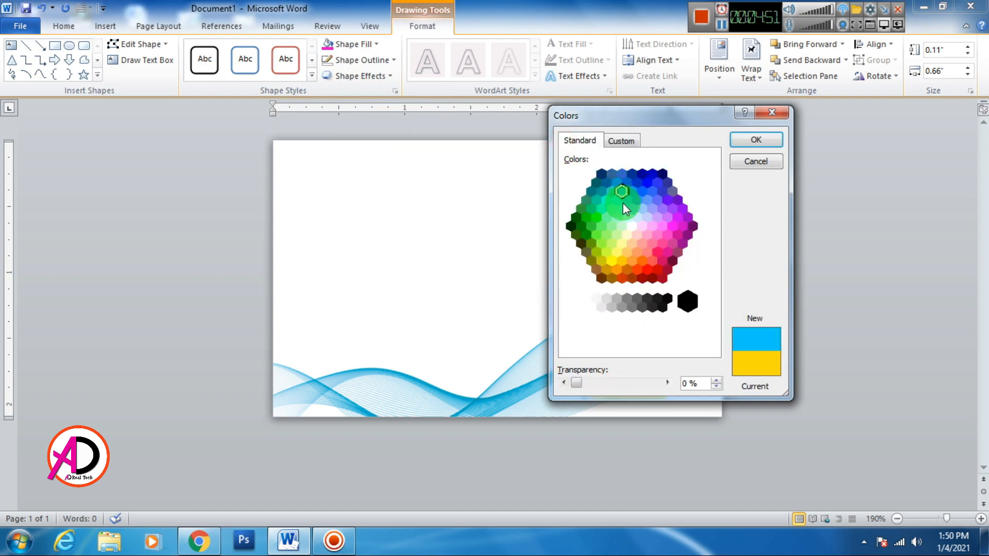
pyautogui.click(756, 140)
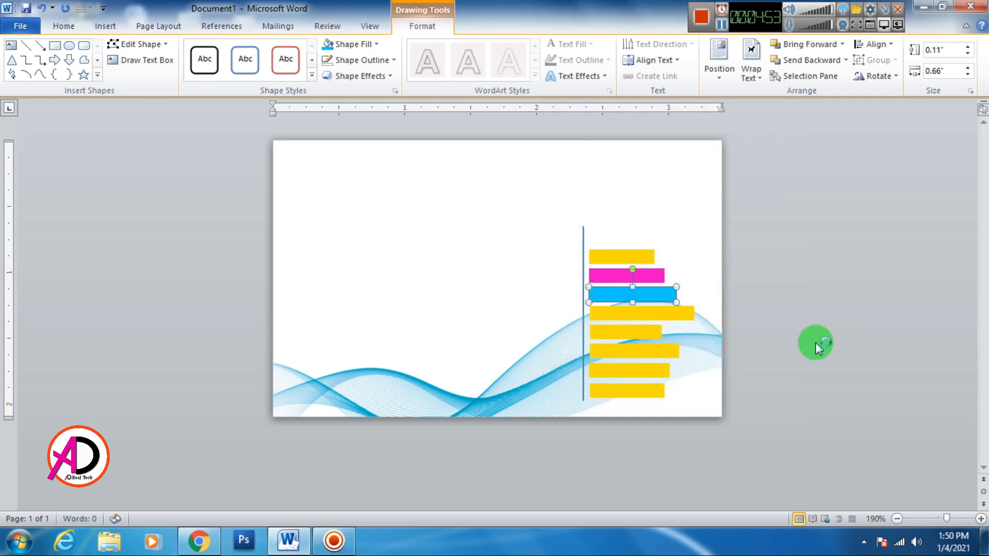
# Fill the next bar down blue from the standard colour palette.
pyautogui.click(677, 318)
pyautogui.click(344, 44)
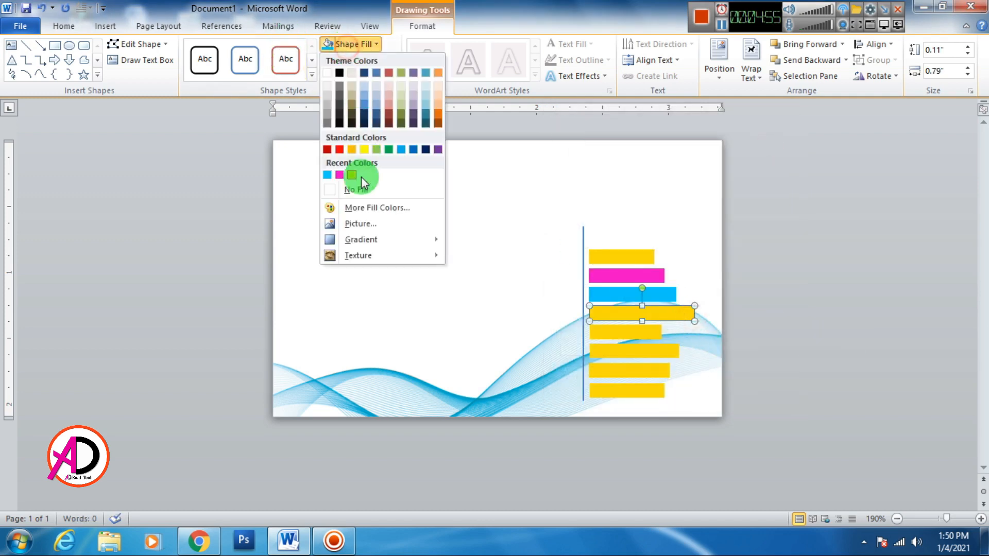
pyautogui.click(360, 208)
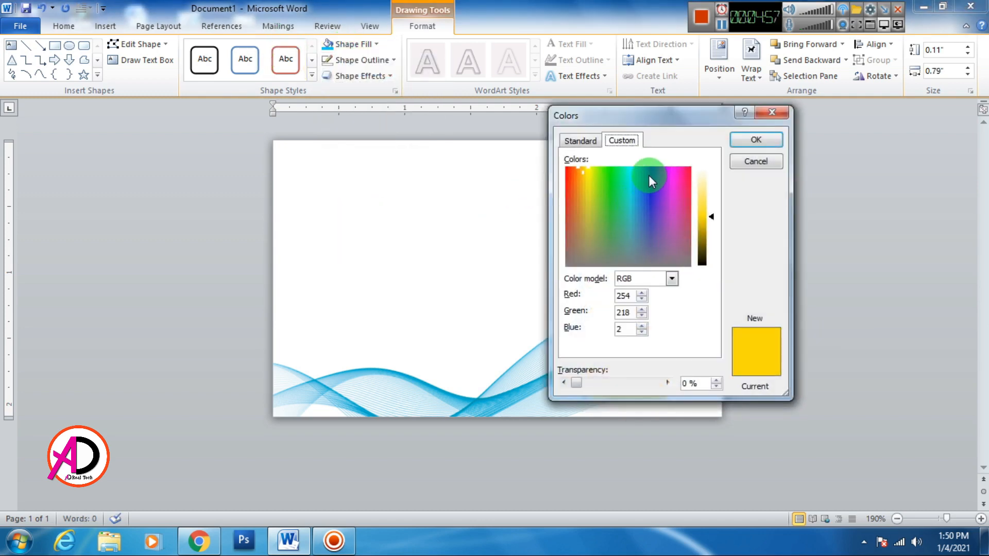
pyautogui.click(579, 140)
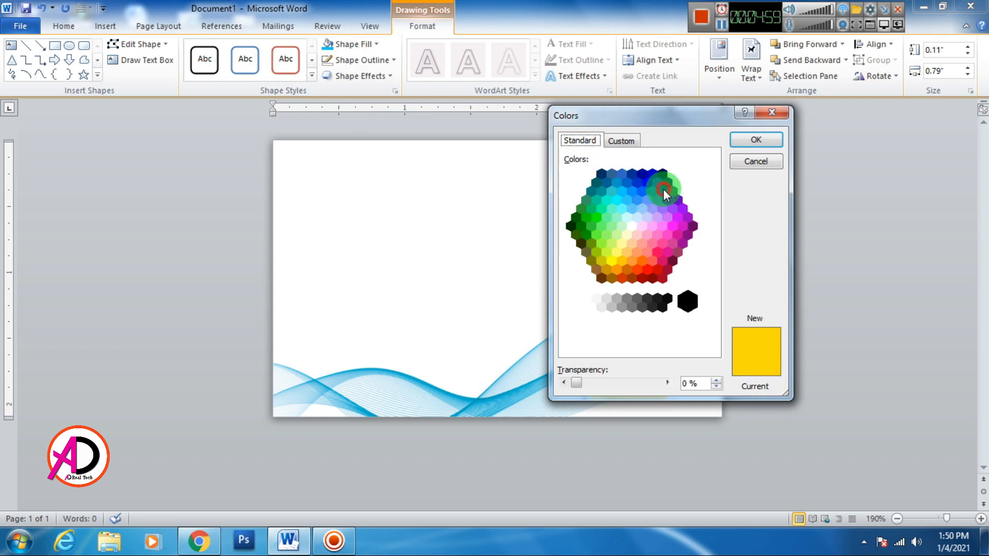
pyautogui.click(663, 192)
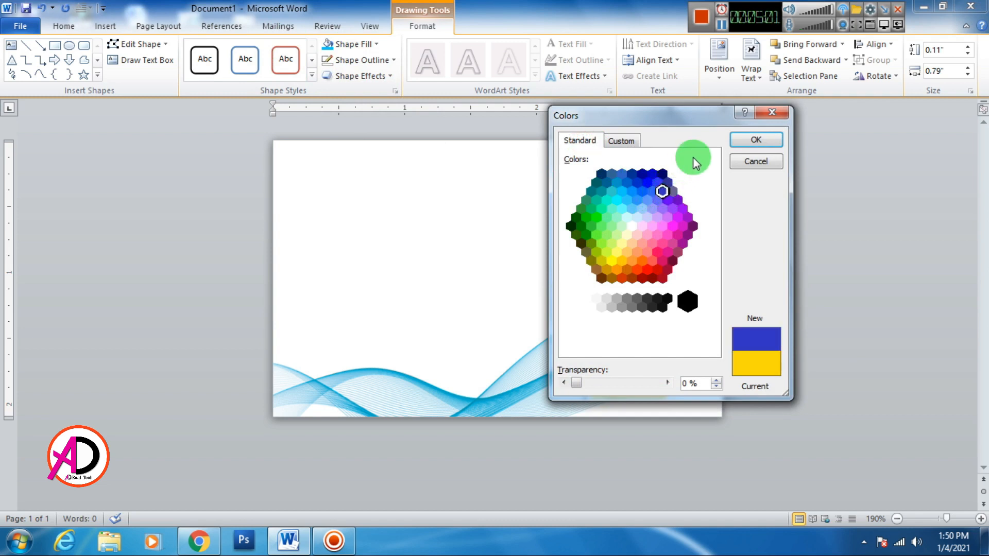
pyautogui.click(759, 139)
# Fill the next two bars black and green from the fill swatches.
pyautogui.click(642, 337)
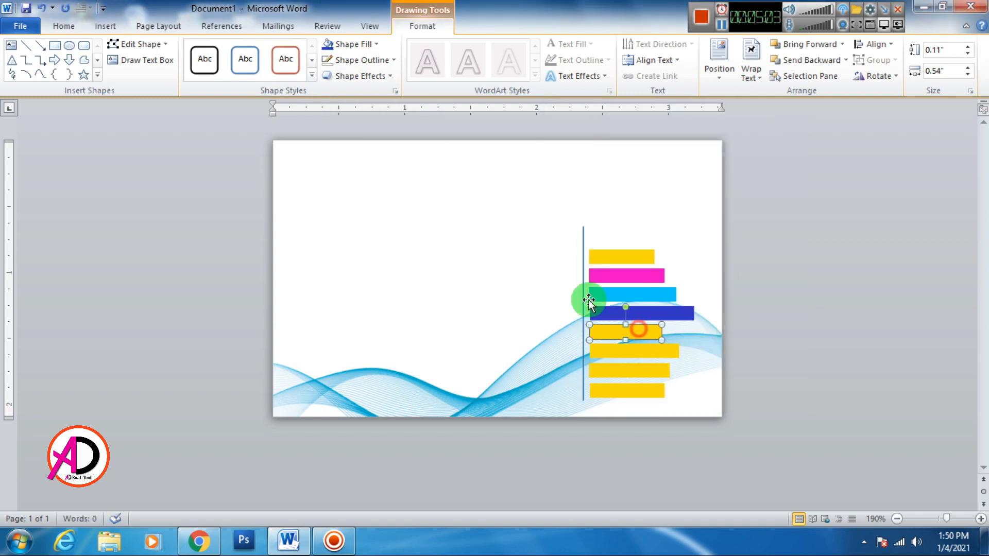
pyautogui.click(348, 43)
pyautogui.click(342, 73)
pyautogui.click(613, 352)
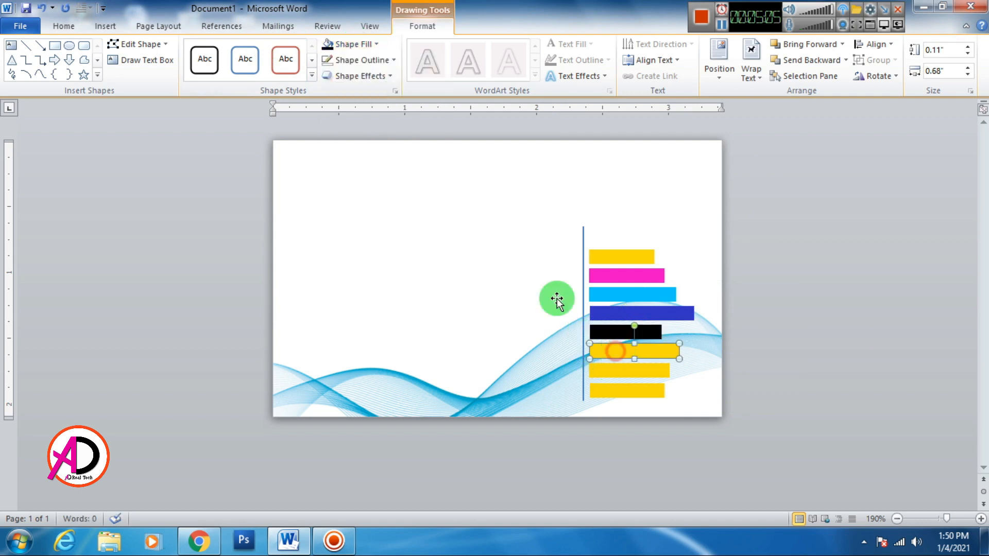
pyautogui.click(353, 44)
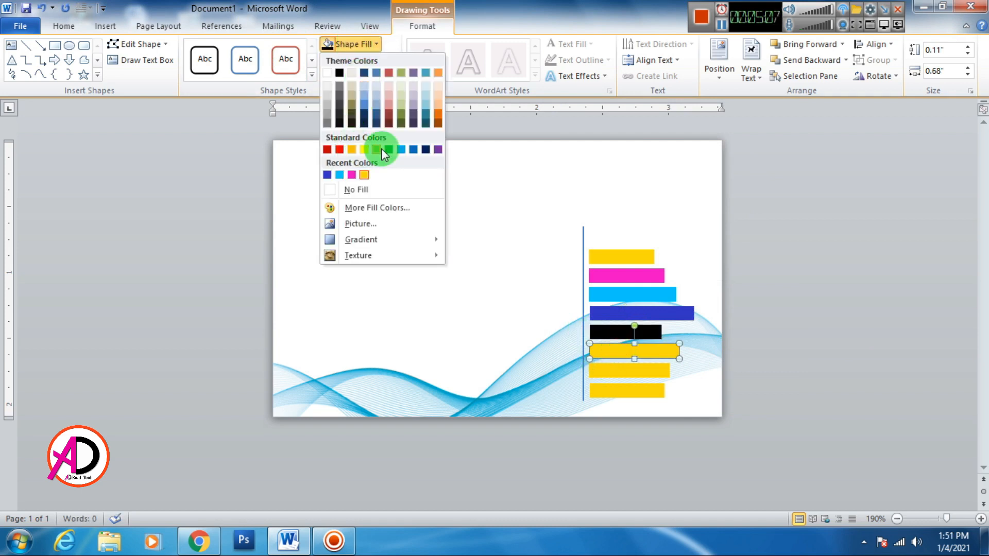
pyautogui.click(382, 149)
# Fill the following bar red, leaving the bottom bar gold.
pyautogui.click(620, 370)
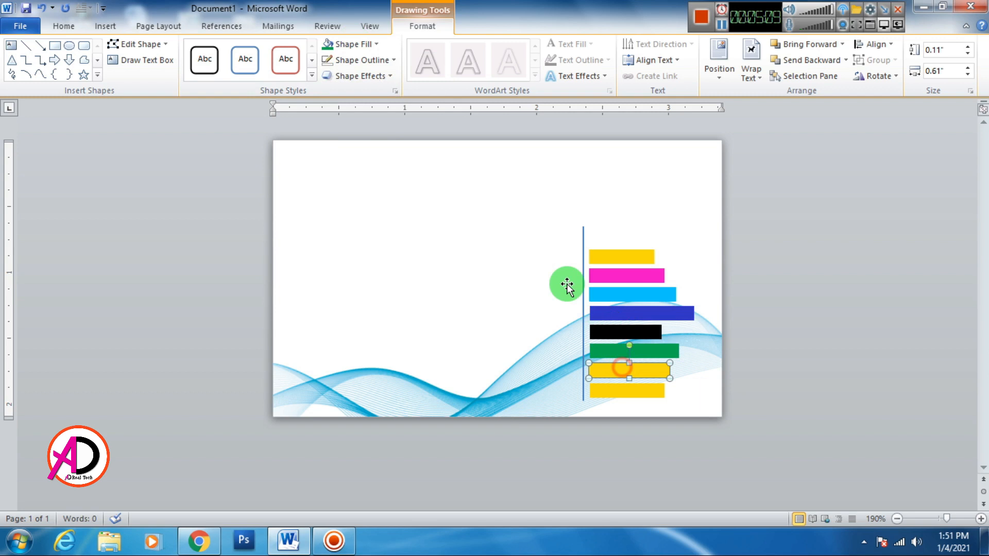
pyautogui.click(351, 45)
pyautogui.click(340, 149)
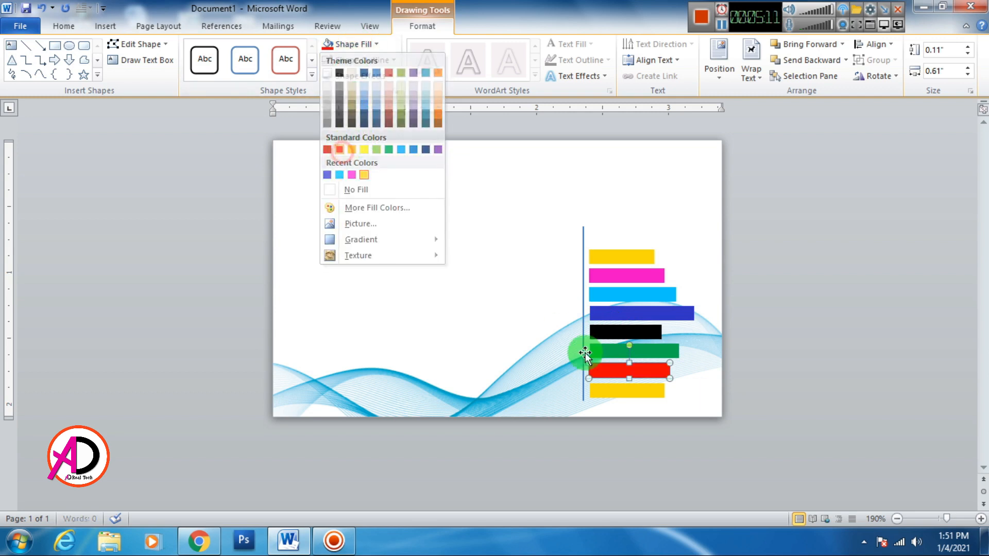
pyautogui.click(611, 392)
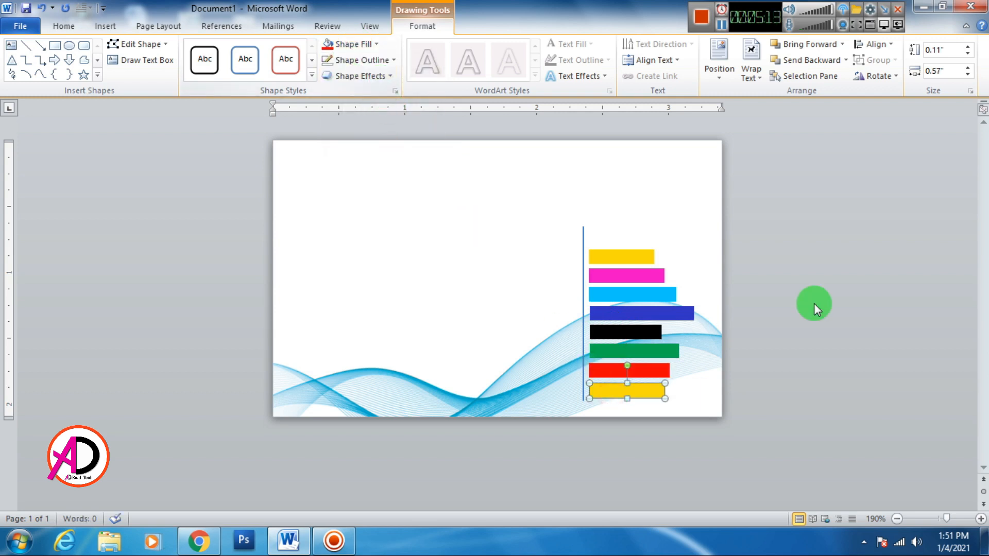
pyautogui.click(824, 307)
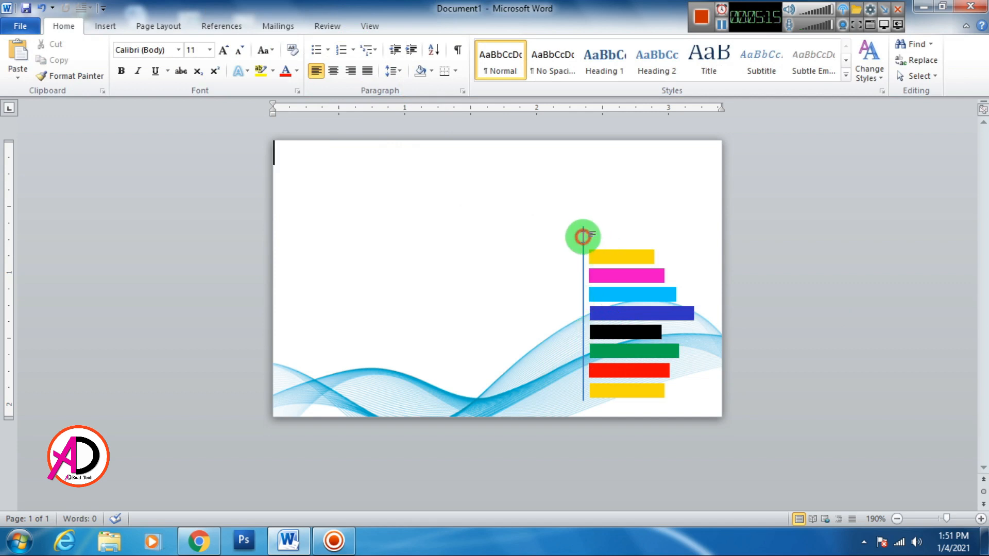
# Give the vertical line a 1 pt red outline.
pyautogui.click(584, 234)
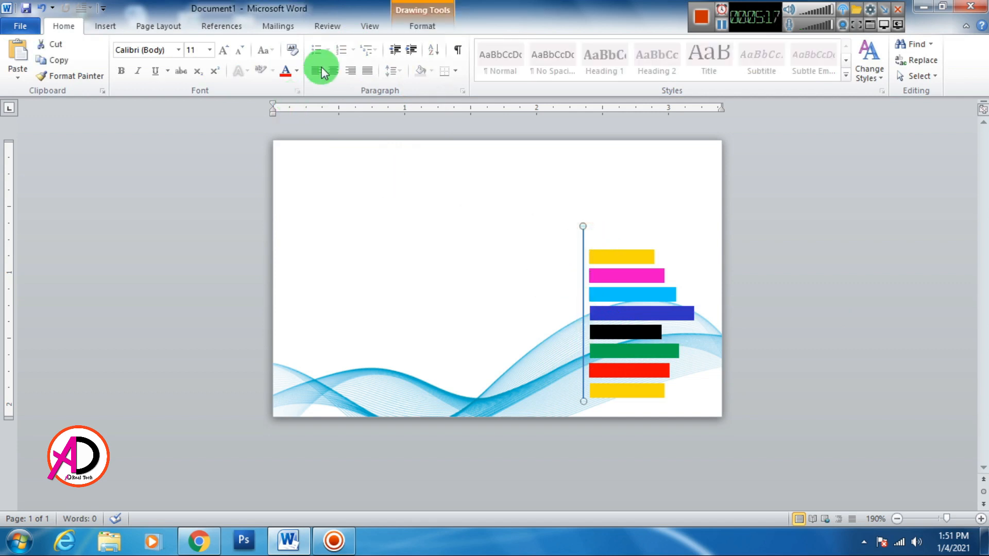
pyautogui.click(416, 29)
pyautogui.click(344, 61)
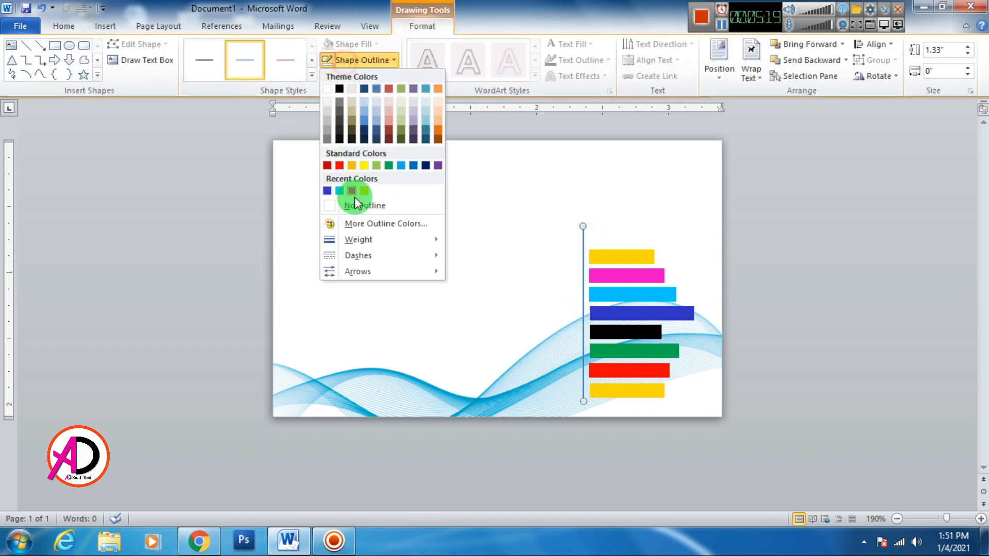
pyautogui.click(363, 238)
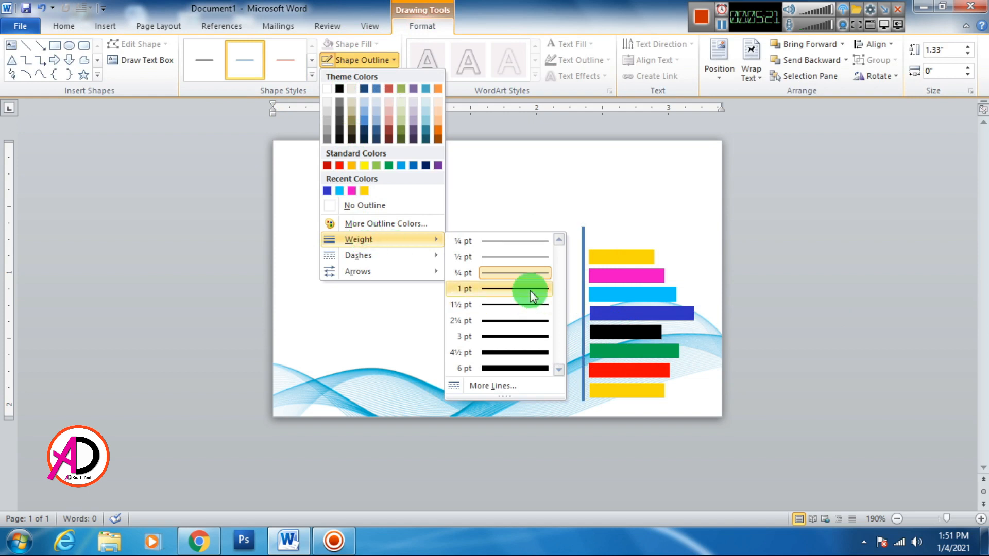
pyautogui.click(530, 289)
pyautogui.click(355, 60)
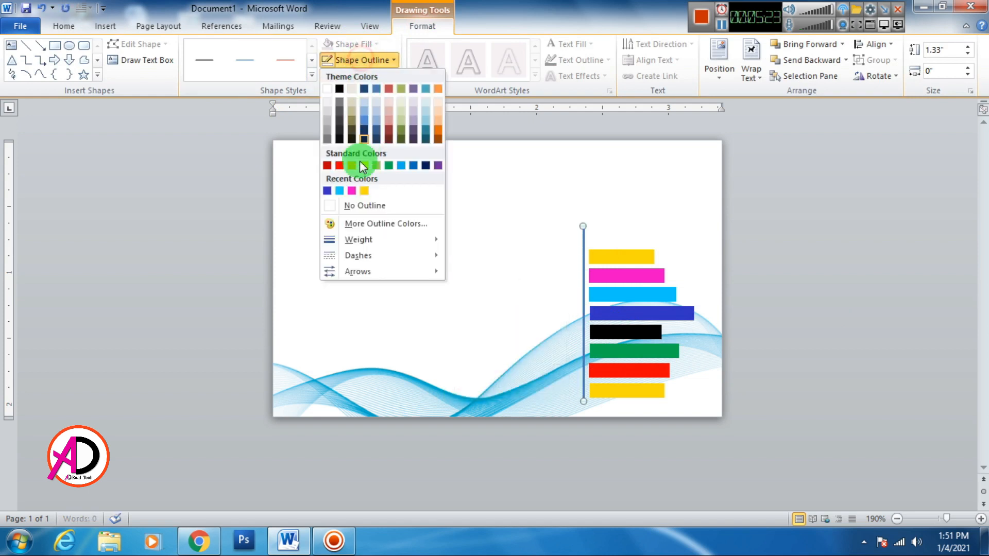
pyautogui.click(342, 165)
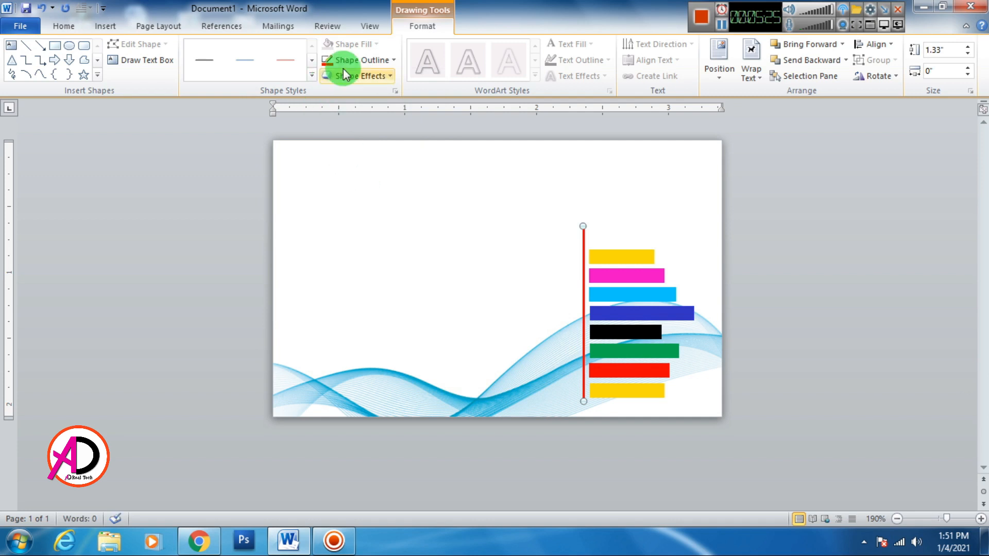
# Draw a small oval with no outline and place it atop the red line.
pyautogui.click(68, 47)
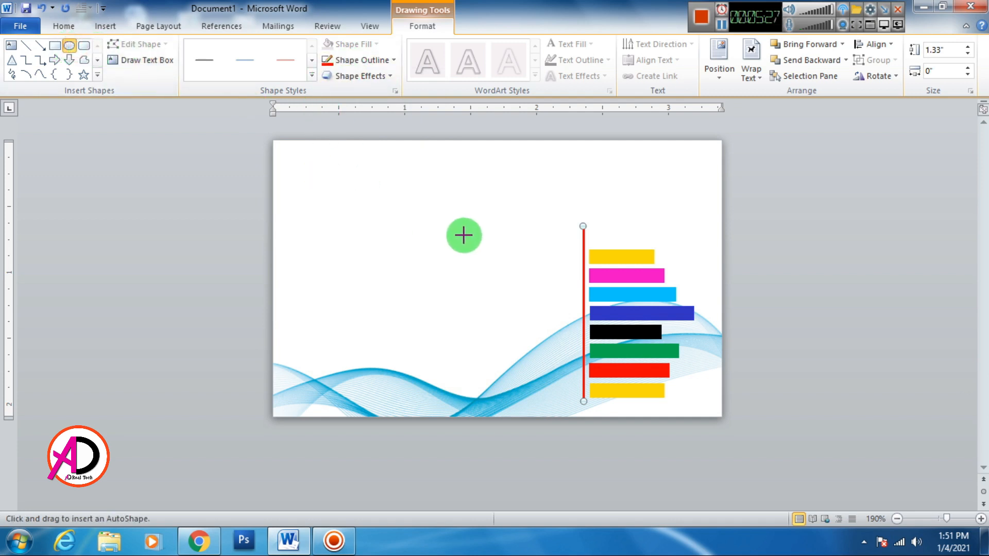
pyautogui.moveTo(477, 238); pyautogui.dragTo(550, 263)
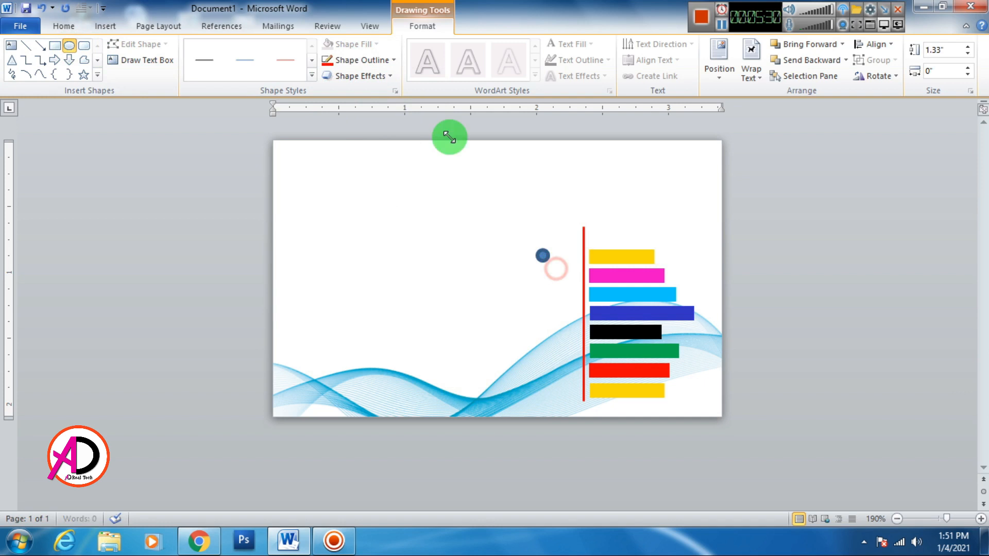
pyautogui.click(347, 60)
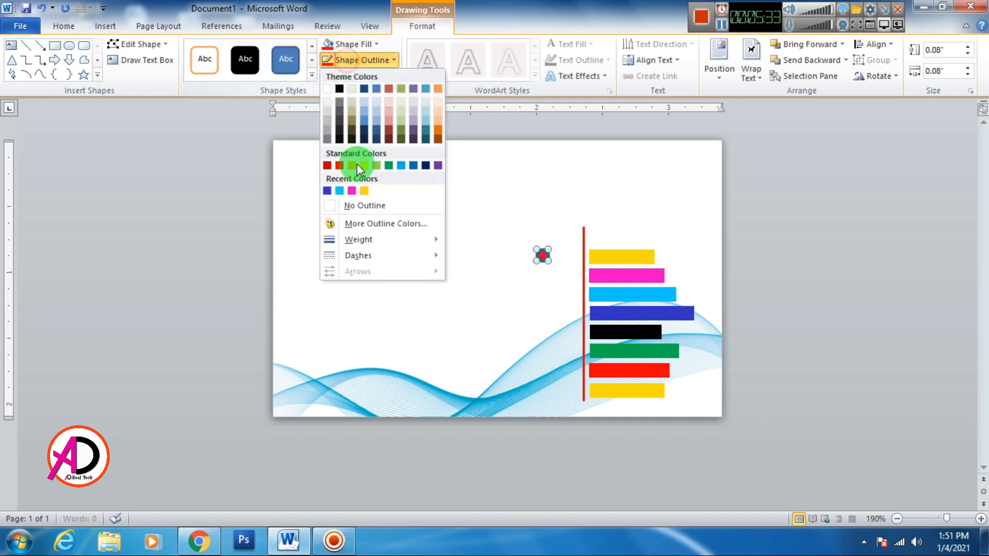
pyautogui.click(369, 200)
pyautogui.moveTo(544, 256); pyautogui.dragTo(585, 227)
pyautogui.click(691, 218)
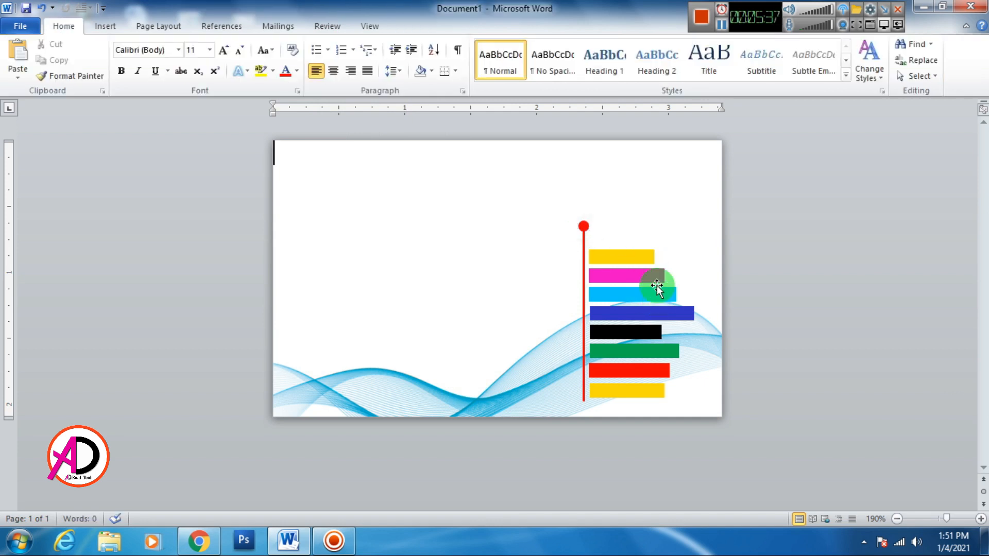
# Shorten the red line so it ends at the dot.
pyautogui.click(583, 250)
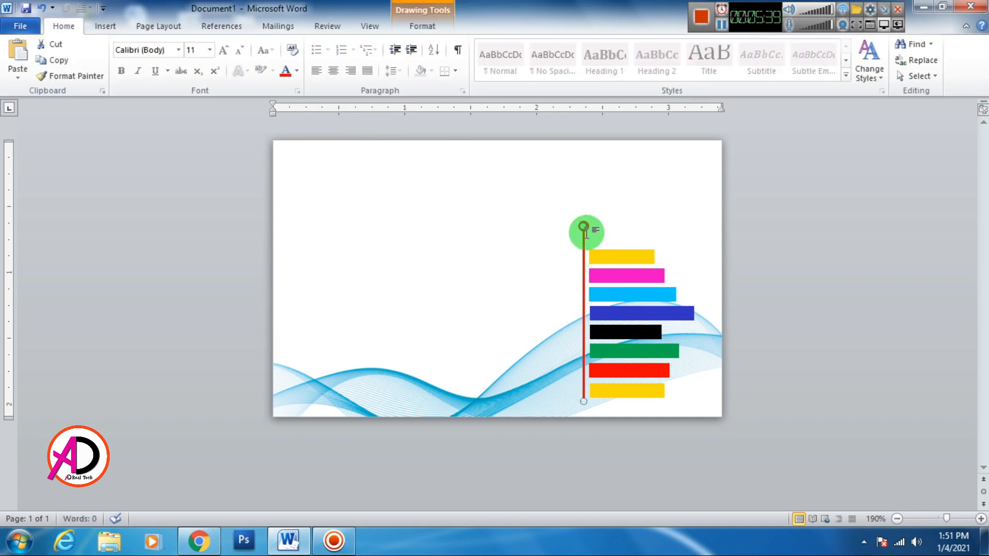
pyautogui.moveTo(583, 226); pyautogui.dragTo(583, 240)
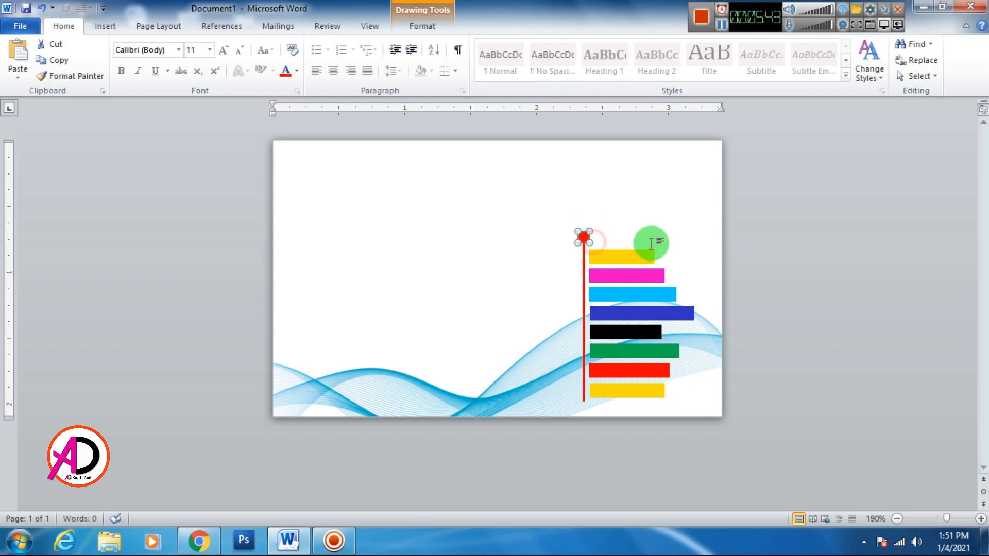
pyautogui.click(644, 238)
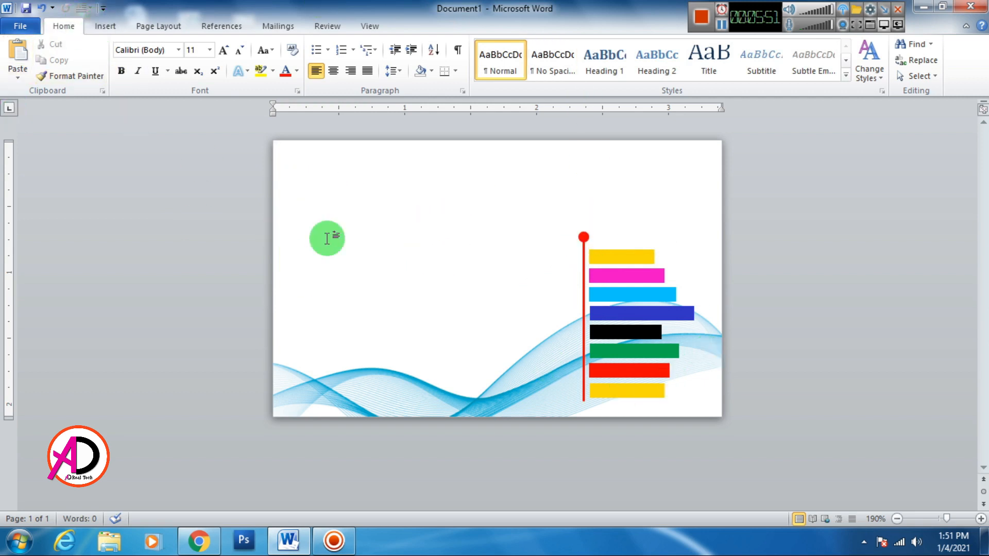
# Insert plain-style 'Your text here' WordArt, apply No Spacing, move it centre-left, and set 8 pt.
pyautogui.click(112, 31)
pyautogui.click(681, 59)
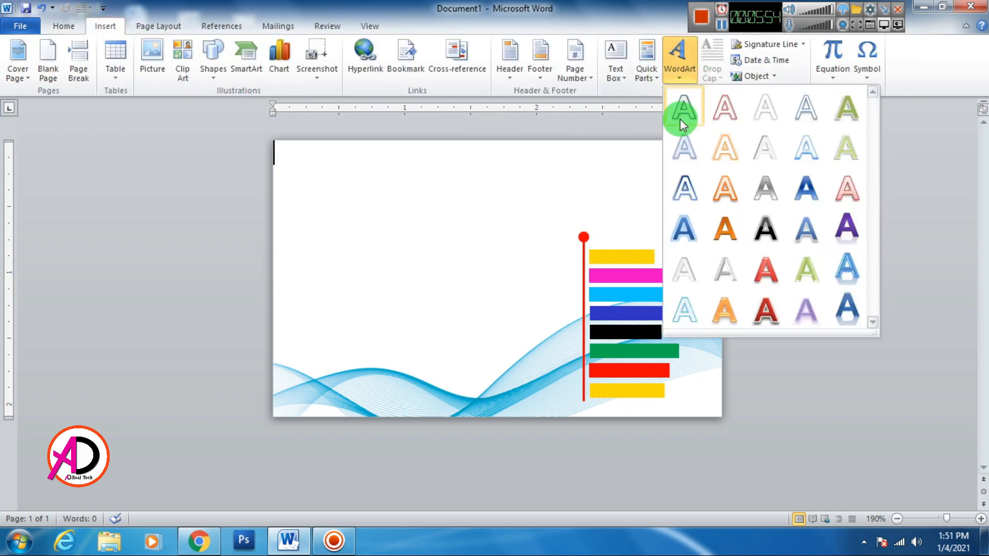
pyautogui.click(686, 116)
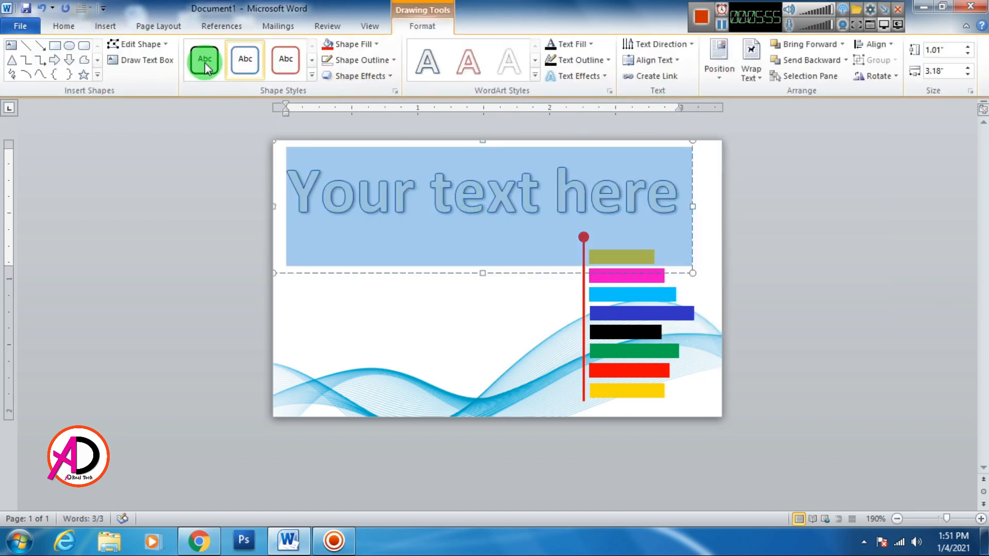
pyautogui.click(64, 27)
pyautogui.click(561, 66)
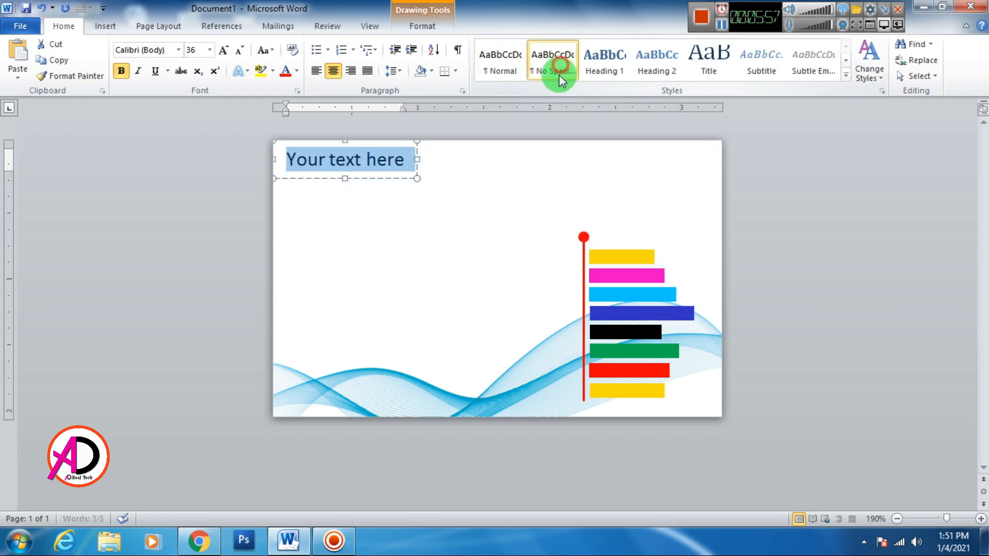
pyautogui.moveTo(392, 181); pyautogui.dragTo(457, 289)
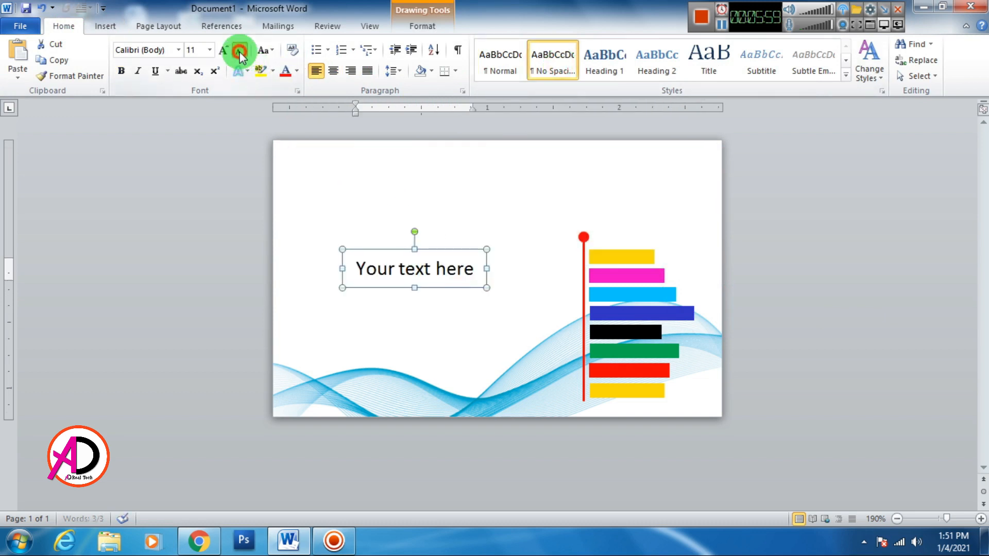
pyautogui.click(240, 52)
pyautogui.click(239, 52)
pyautogui.click(239, 52)
pyautogui.scroll(5, 426, 280)
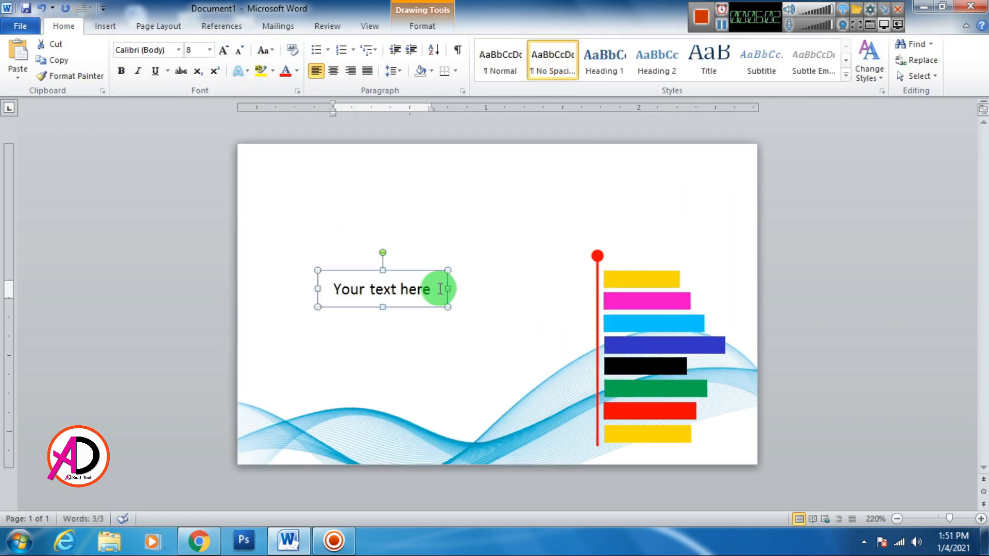
pyautogui.click(406, 298)
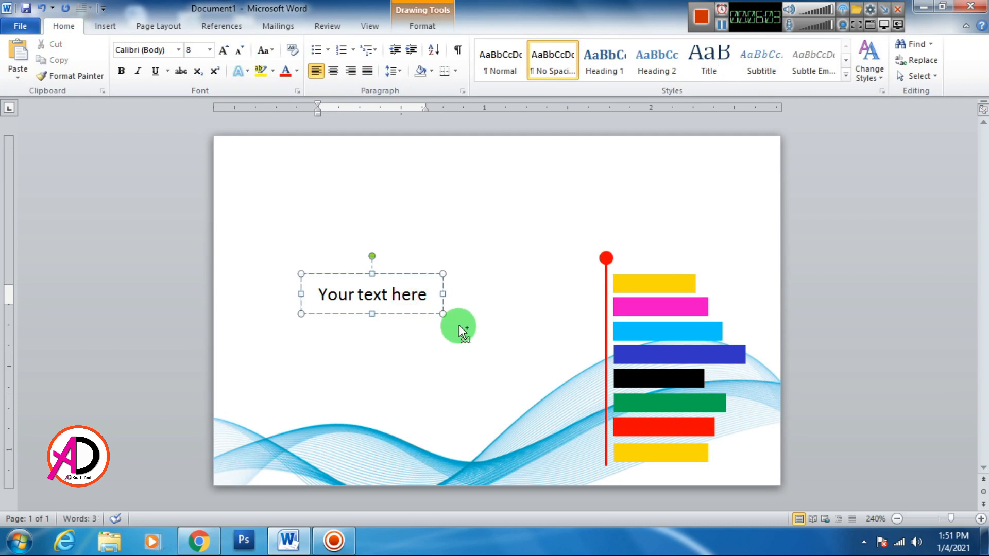
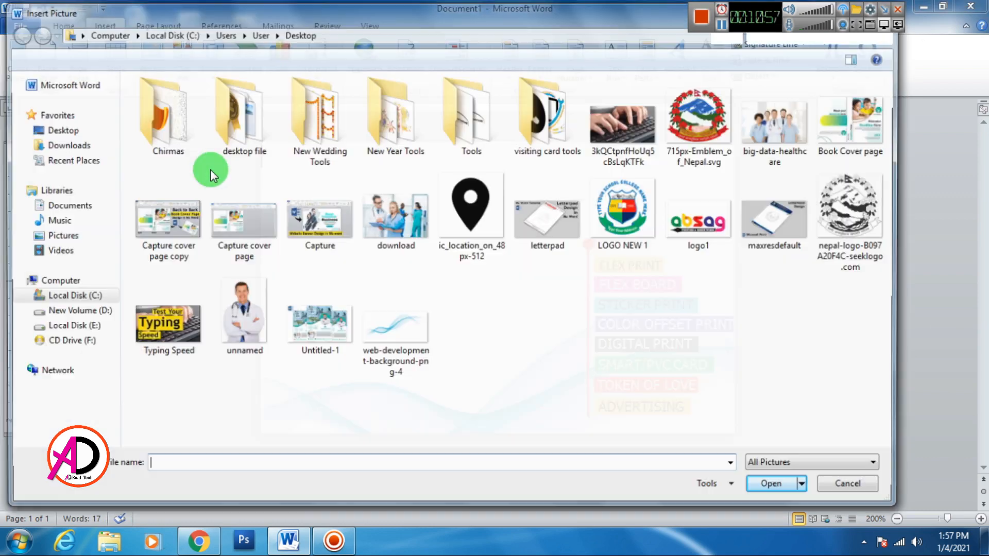
# Insert the logo1 image, set it to In Front of Text, and shrink it.
pyautogui.click(701, 213)
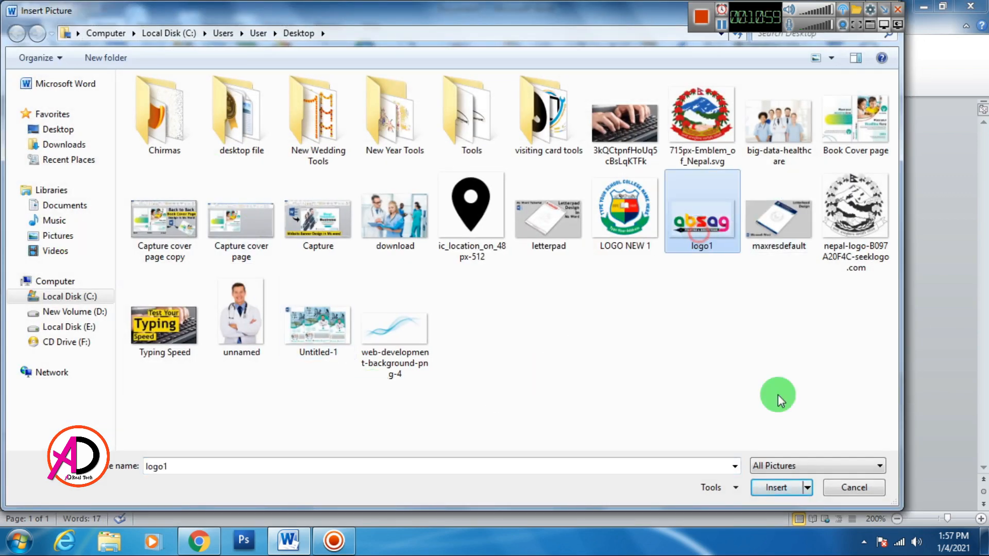
pyautogui.click(776, 487)
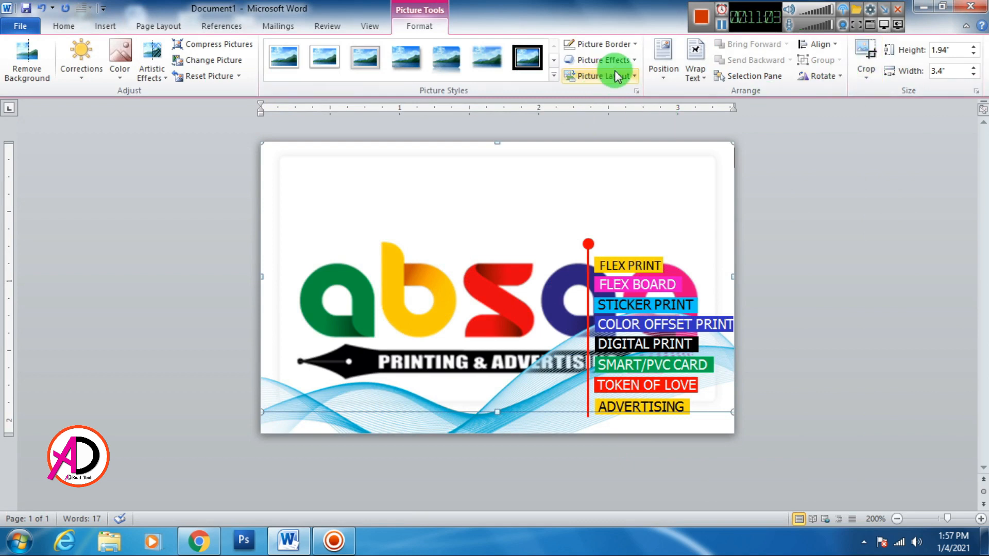
pyautogui.click(695, 66)
pyautogui.click(741, 201)
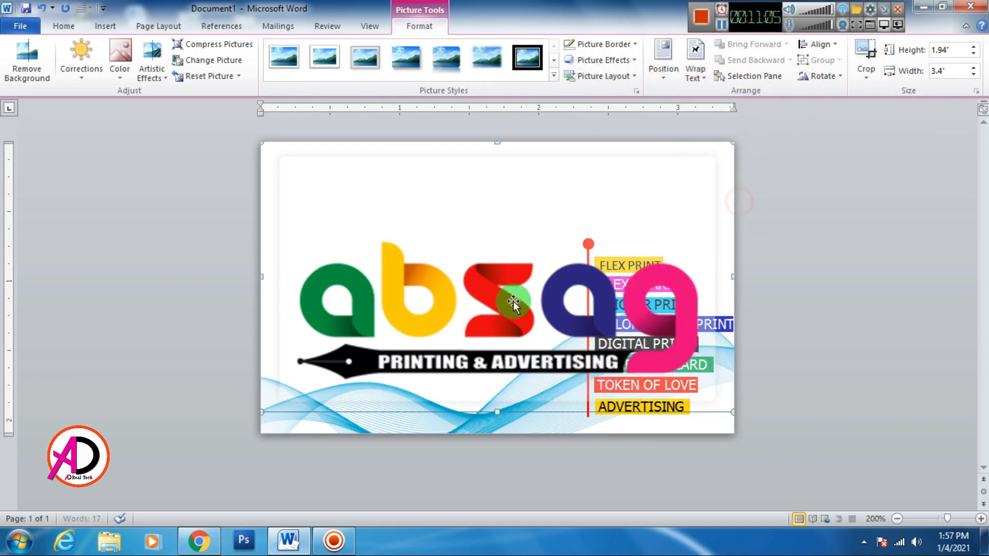
pyautogui.moveTo(650, 362); pyautogui.dragTo(526, 289)
pyautogui.moveTo(486, 246); pyautogui.dragTo(509, 255)
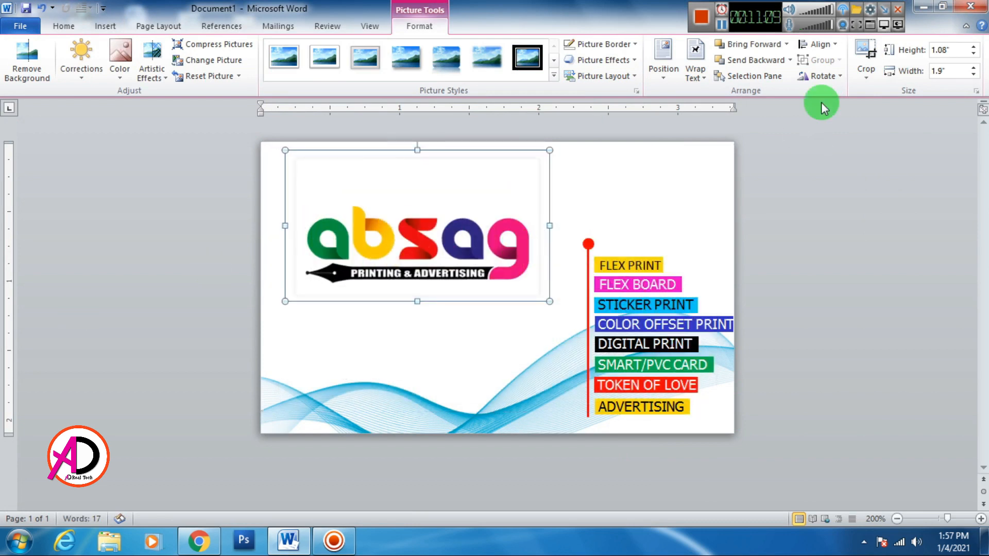
# Crop the empty right, bottom, left and top margins off the logo.
pyautogui.click(866, 55)
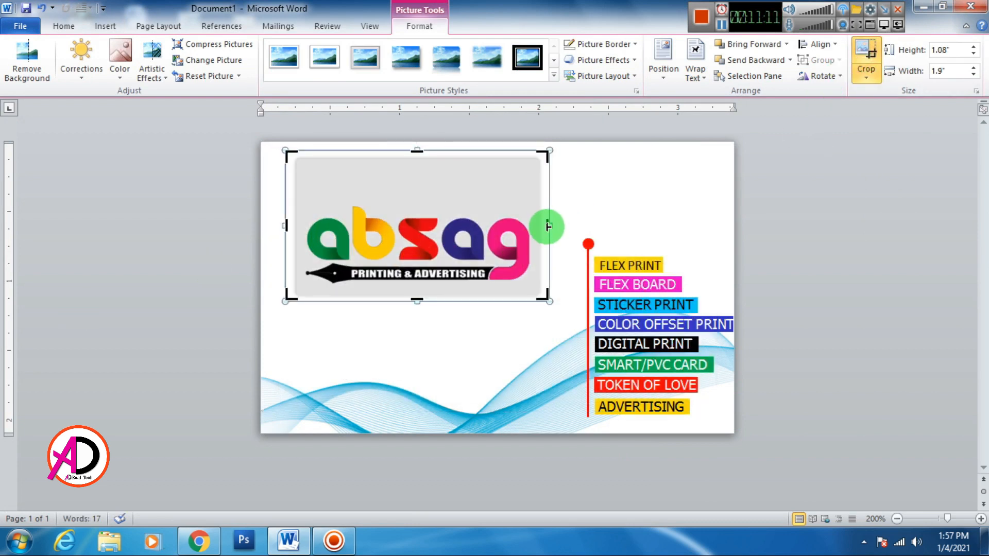
pyautogui.moveTo(547, 227); pyautogui.dragTo(534, 231)
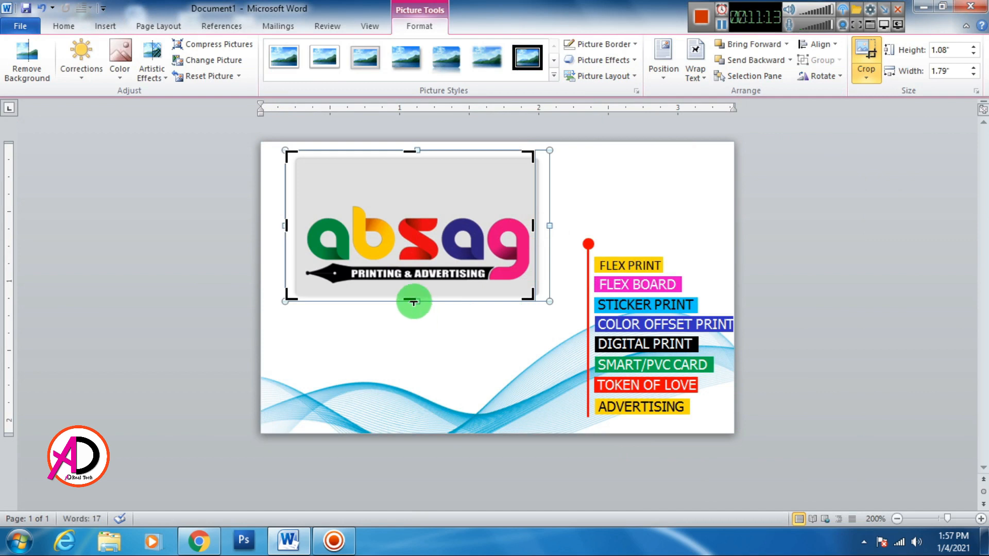
pyautogui.moveTo(413, 298); pyautogui.dragTo(408, 290)
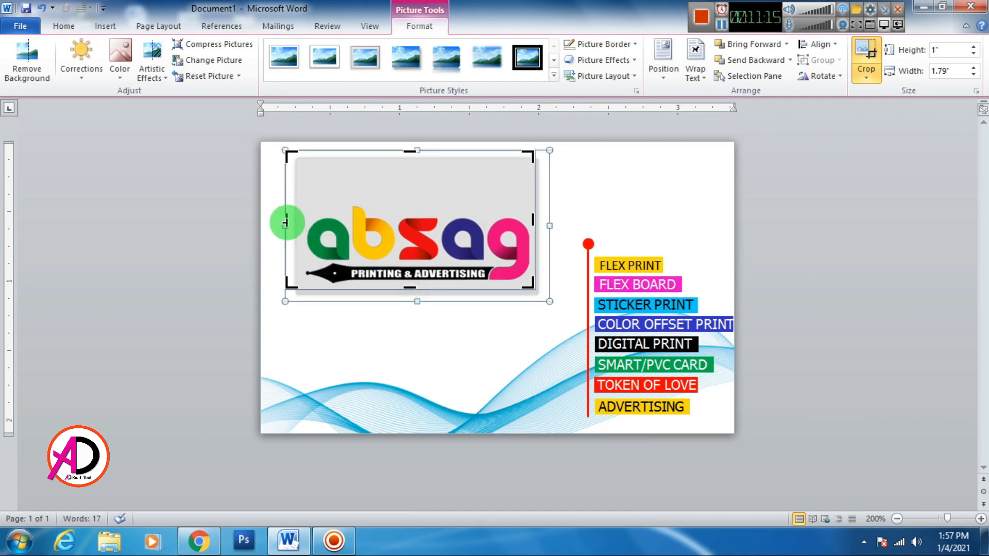
pyautogui.moveTo(285, 223); pyautogui.dragTo(302, 224)
pyautogui.click(615, 191)
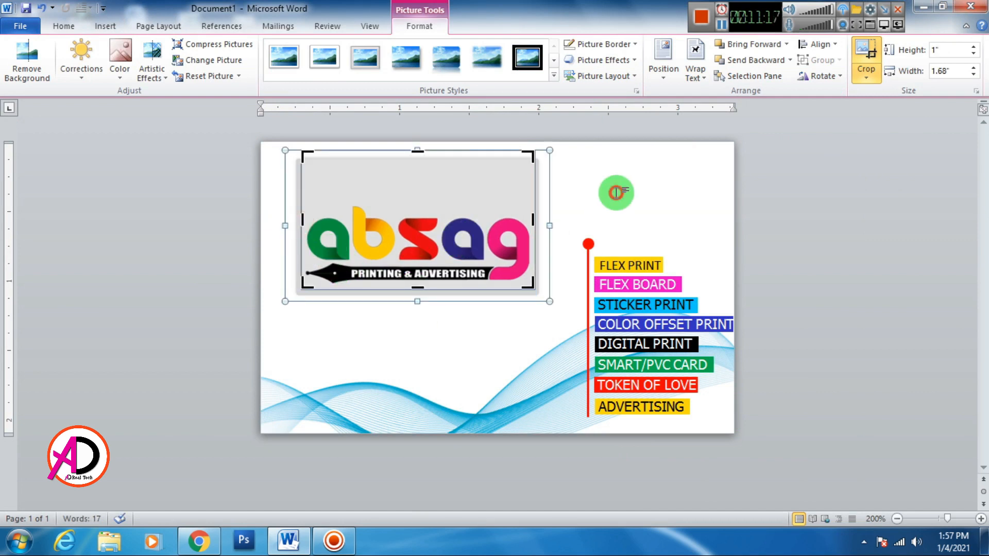
pyautogui.click(451, 226)
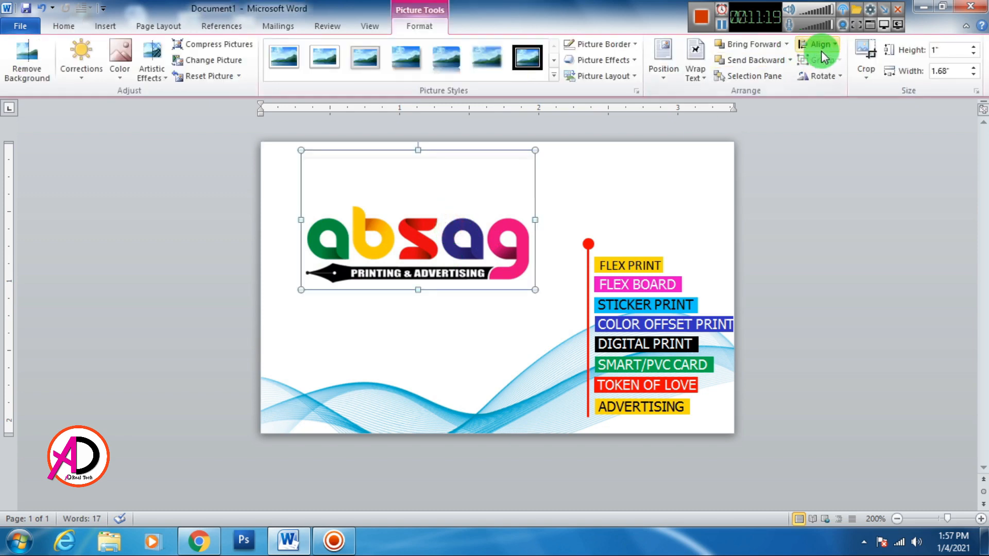
pyautogui.click(866, 51)
pyautogui.moveTo(419, 148); pyautogui.dragTo(417, 165)
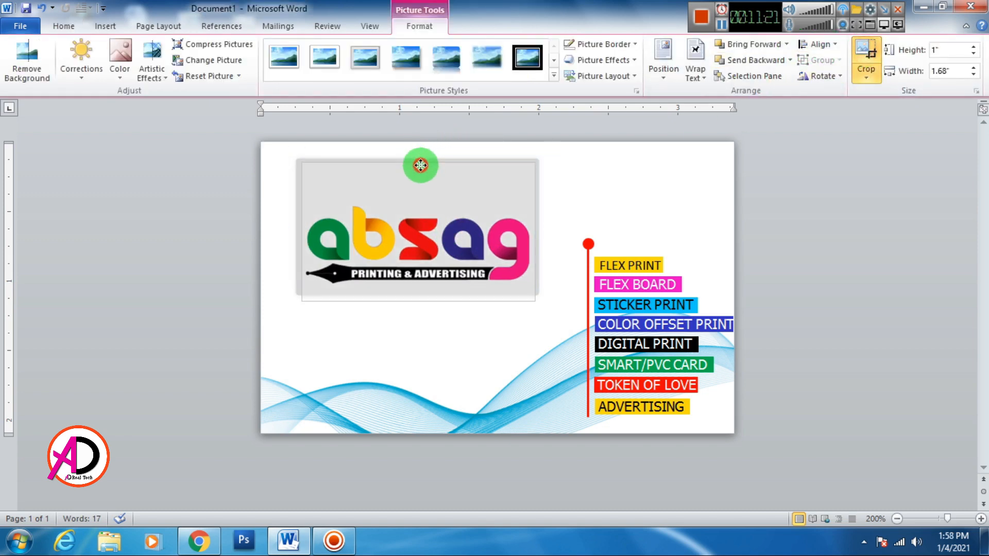
pyautogui.click(580, 191)
pyautogui.click(481, 299)
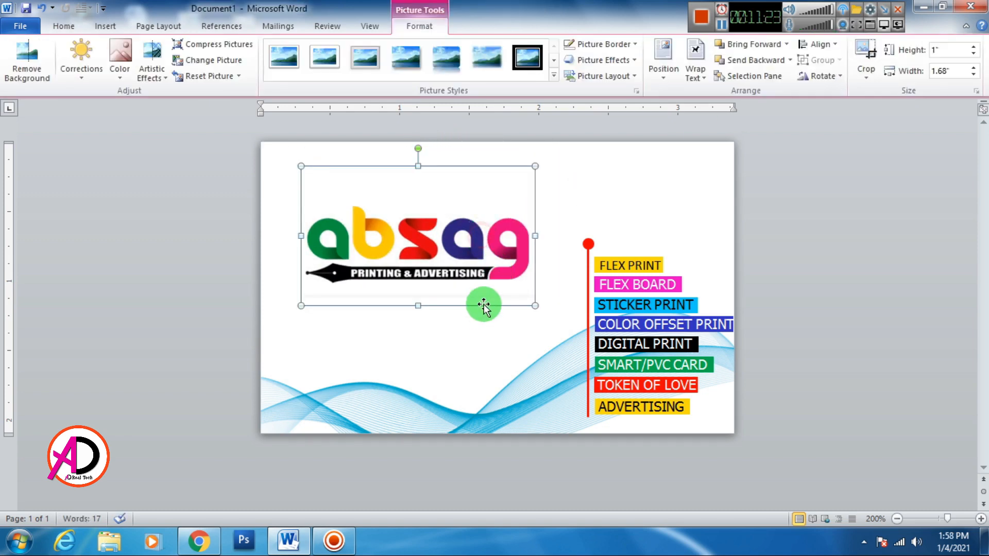
pyautogui.click(860, 72)
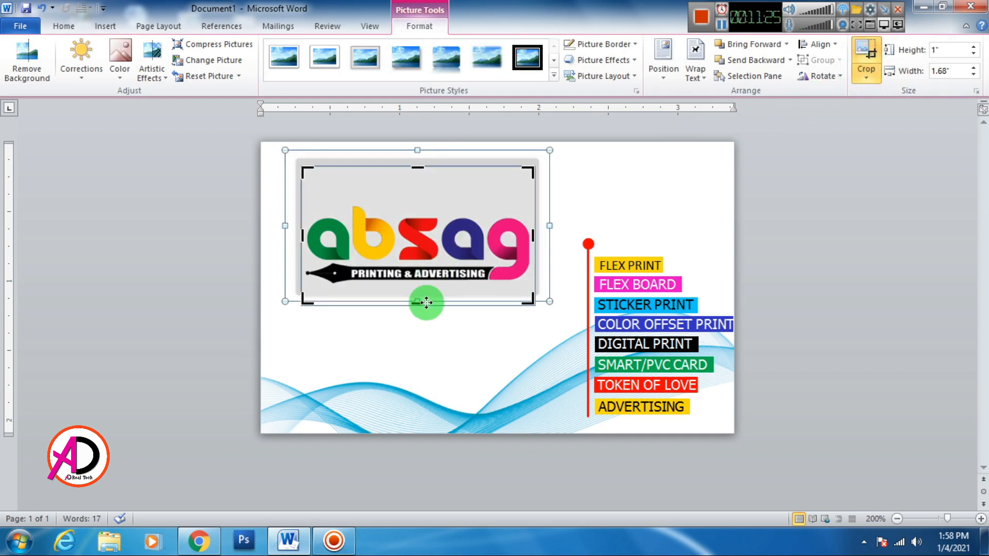
pyautogui.moveTo(421, 302); pyautogui.dragTo(420, 290)
pyautogui.click(441, 313)
# Move the logo to the card's top-left, trim more of its top, and enlarge it slightly.
pyautogui.click(470, 263)
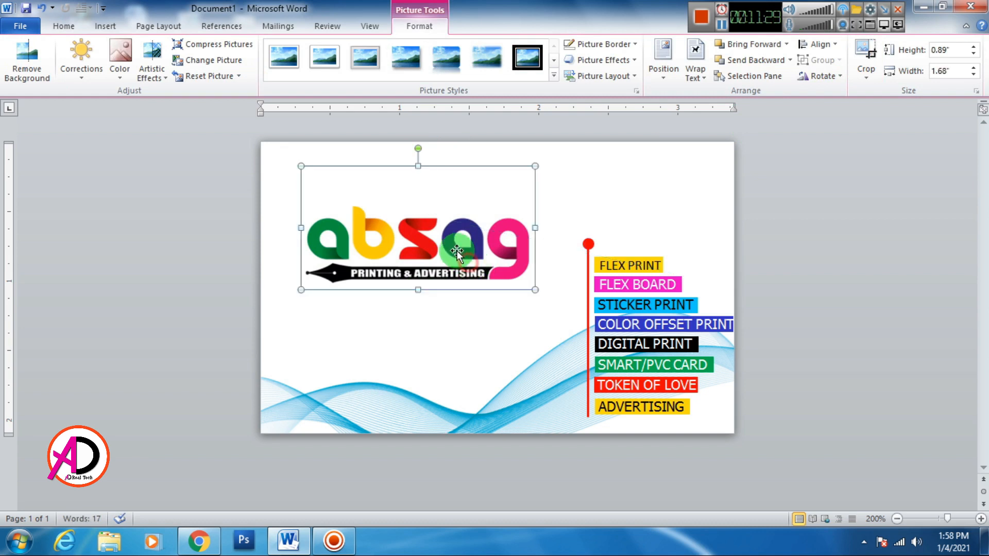
pyautogui.moveTo(447, 233)
pyautogui.mouseDown()
pyautogui.moveTo(432, 221)
pyautogui.moveTo(453, 218)
pyautogui.mouseUp()
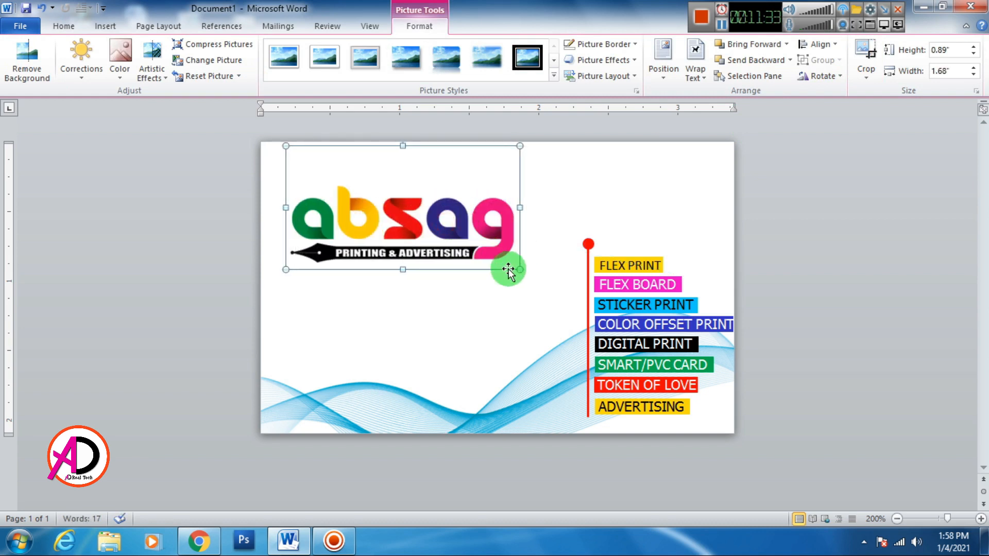
pyautogui.moveTo(486, 257)
pyautogui.mouseDown()
pyautogui.moveTo(489, 272)
pyautogui.moveTo(486, 251)
pyautogui.mouseUp()
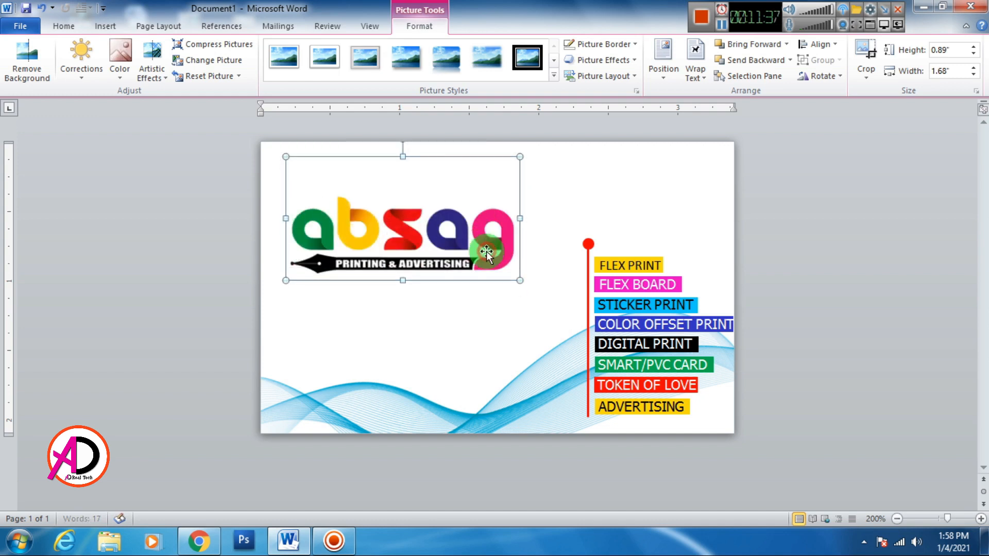
pyautogui.click(865, 52)
pyautogui.moveTo(407, 157); pyautogui.dragTo(400, 192)
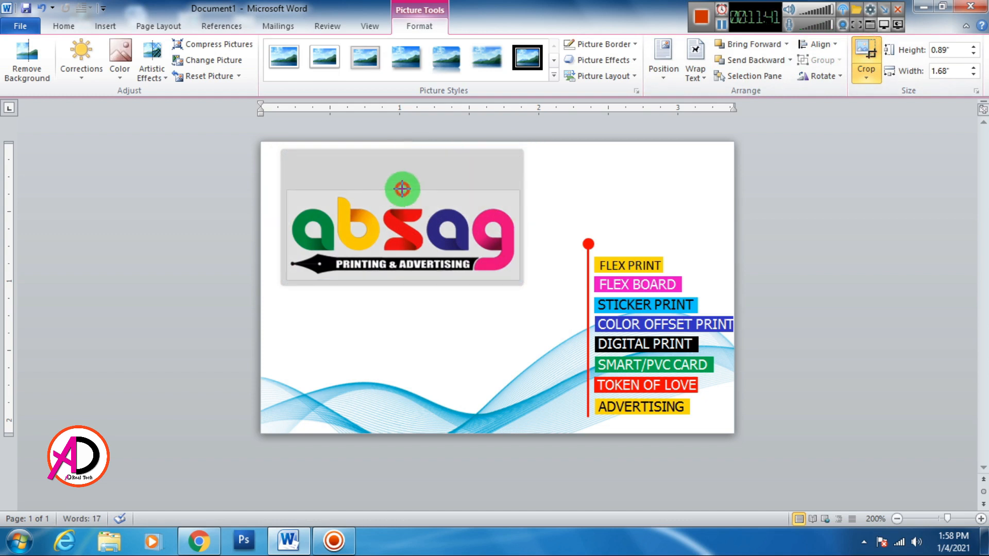
pyautogui.click(582, 194)
pyautogui.click(434, 261)
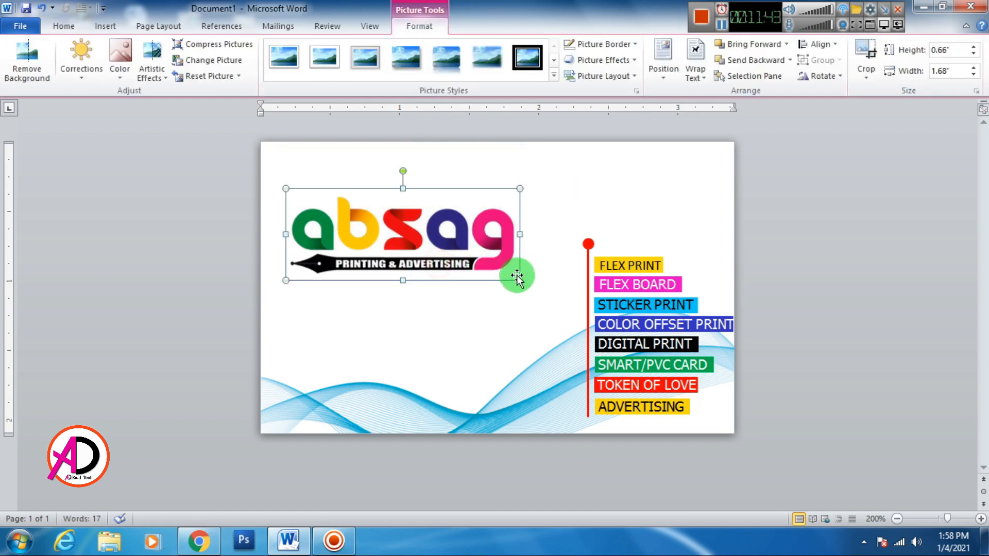
pyautogui.moveTo(517, 282); pyautogui.dragTo(536, 287)
pyautogui.moveTo(449, 247); pyautogui.dragTo(435, 243)
pyautogui.click(788, 228)
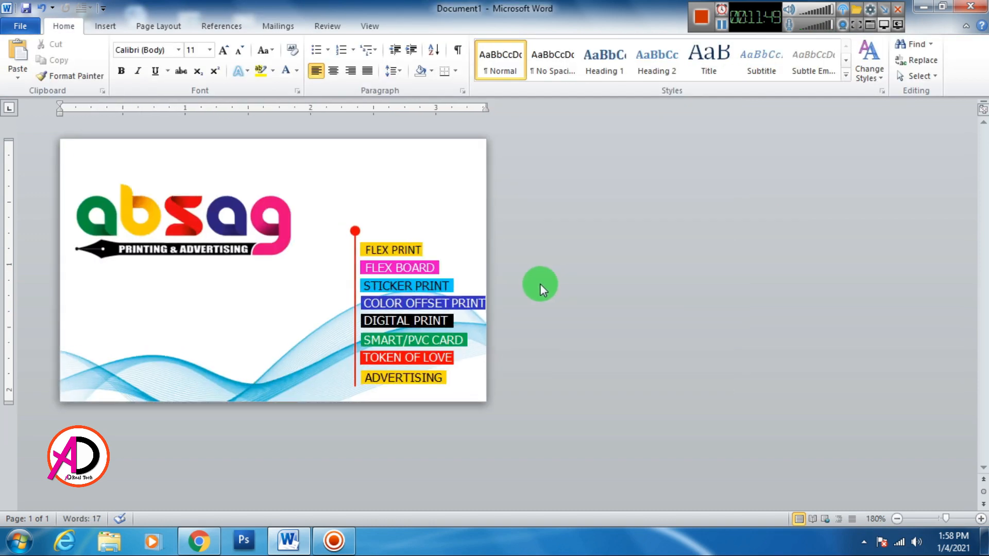
# Enlarge the logo slightly with its corner handle.
pyautogui.click(386, 228)
pyautogui.moveTo(523, 282); pyautogui.dragTo(537, 285)
pyautogui.click(765, 280)
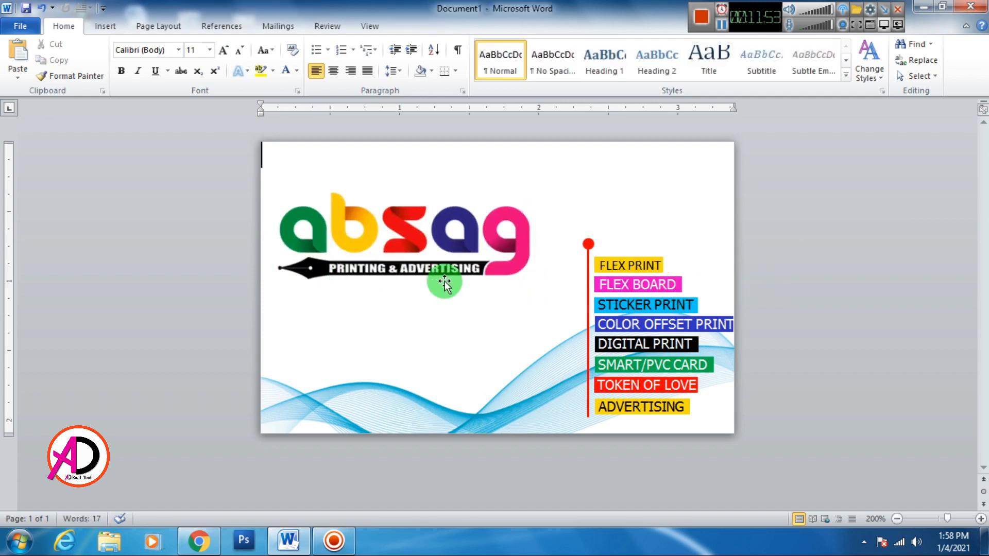
# Add a WordArt box, move it lower on the card, then delete it.
pyautogui.click(105, 26)
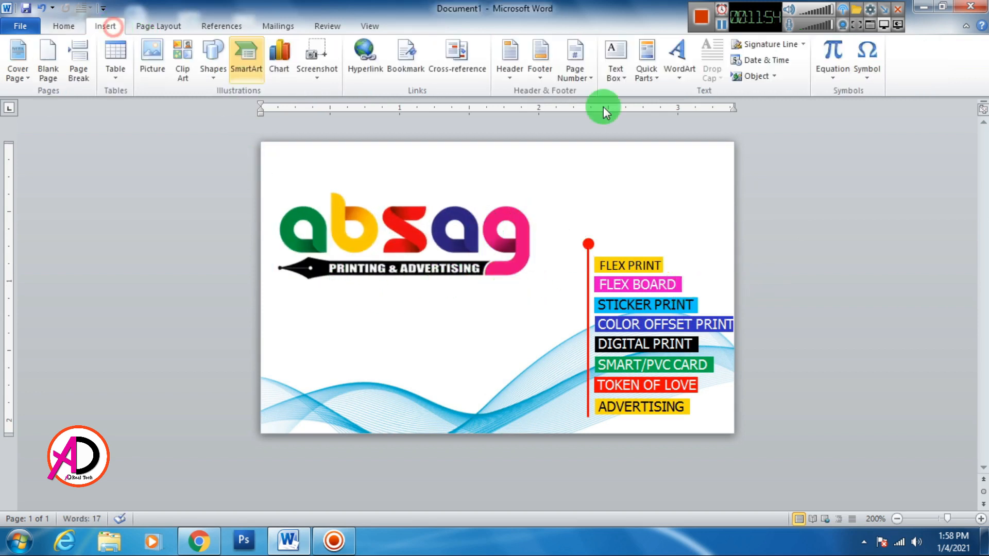
pyautogui.click(677, 61)
pyautogui.click(685, 107)
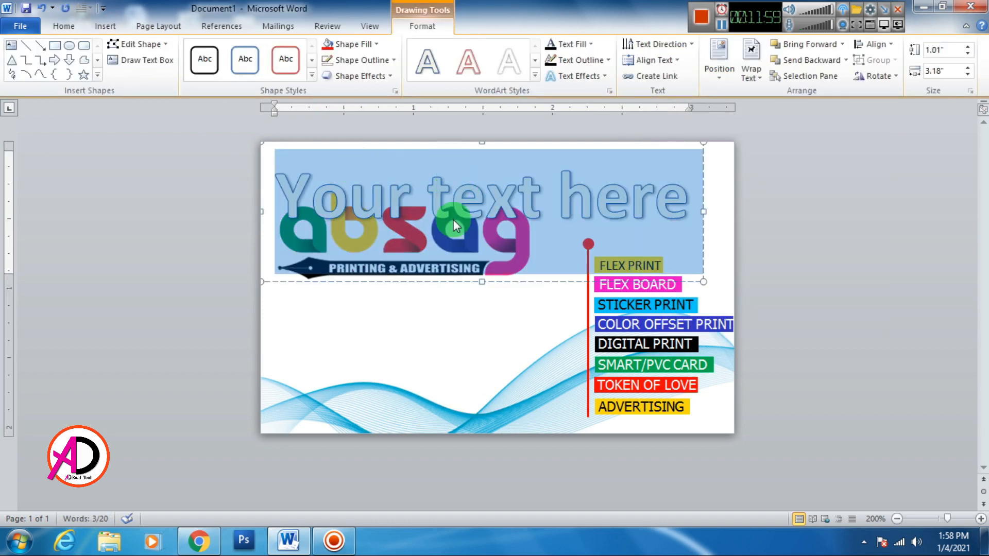
pyautogui.moveTo(459, 280); pyautogui.dragTo(453, 368)
pyautogui.click(454, 294)
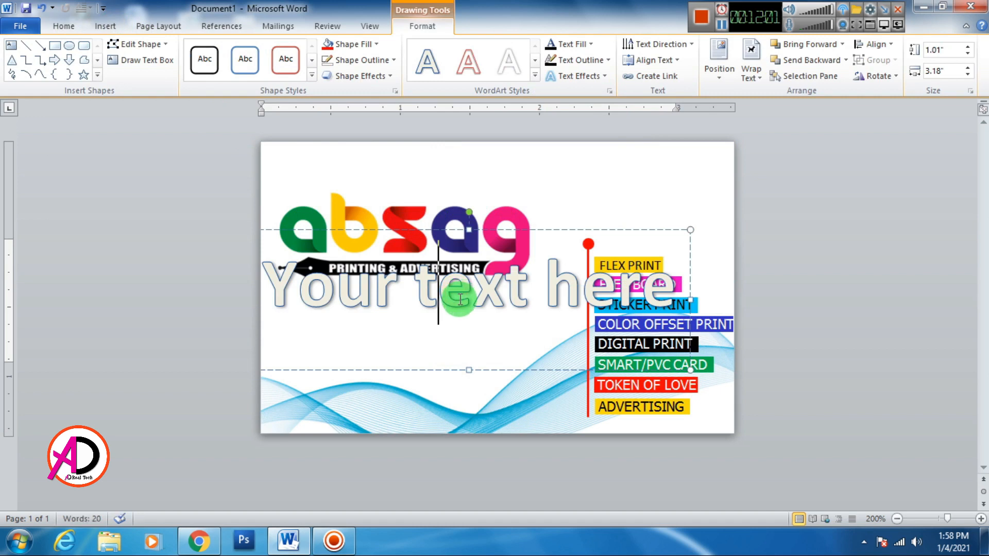
pyautogui.tripleClick(550, 302)
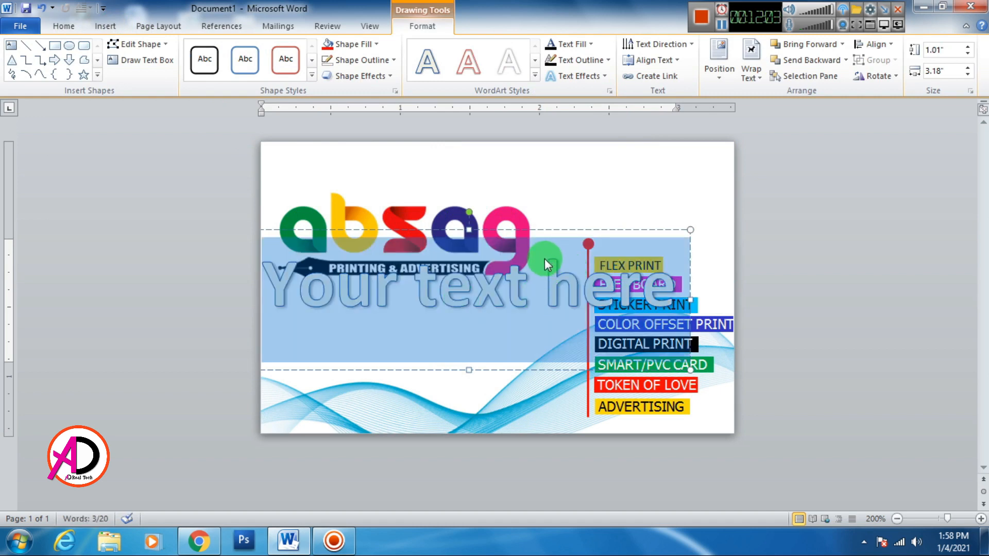
pyautogui.click(63, 26)
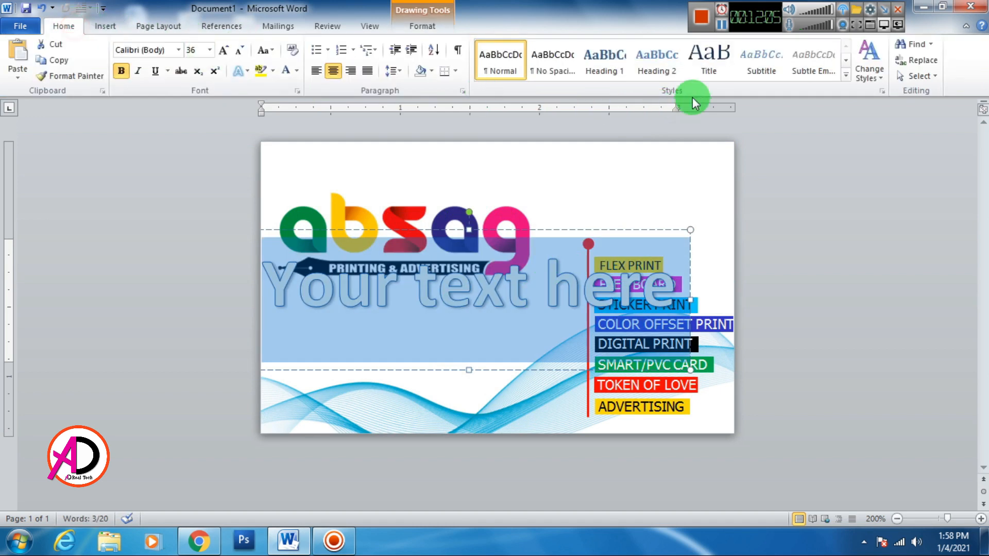
pyautogui.click(552, 227)
pyautogui.click(545, 230)
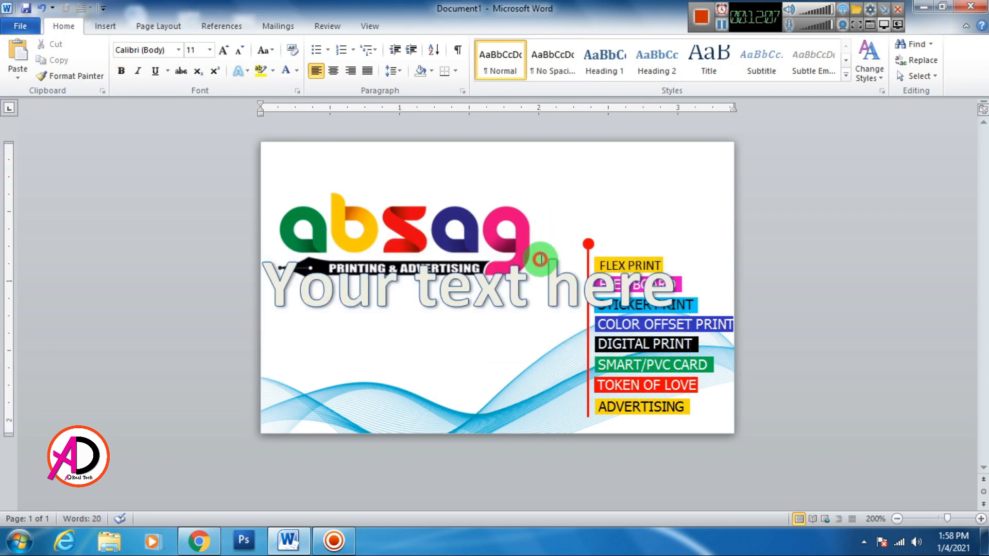
pyautogui.press('Delete')
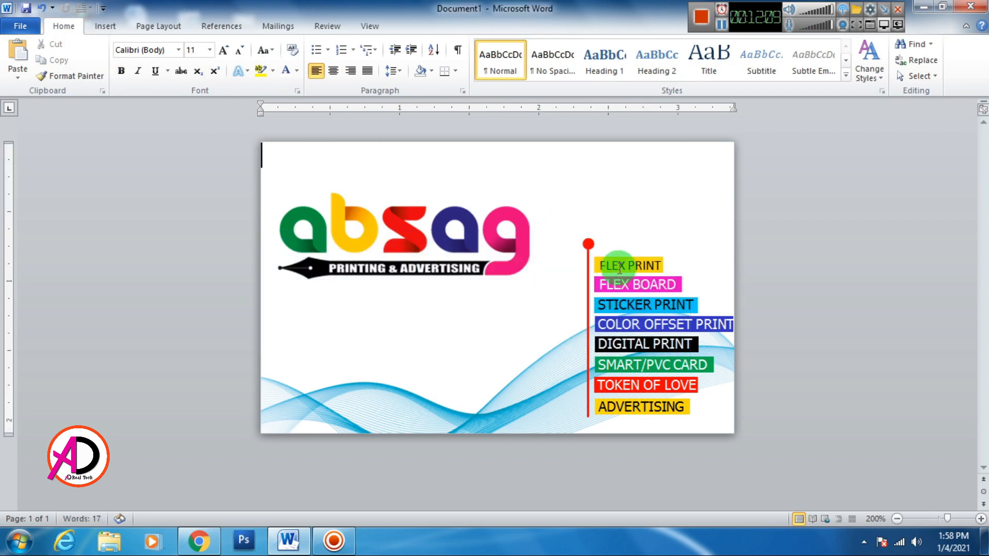
# Duplicate the FLEX PRINT label onto blank space and retype it as 'INSTANT SERVICES:'.
pyautogui.click(618, 262)
pyautogui.hotkey('ctrl', 'c')
pyautogui.hotkey('ctrl', 'v')
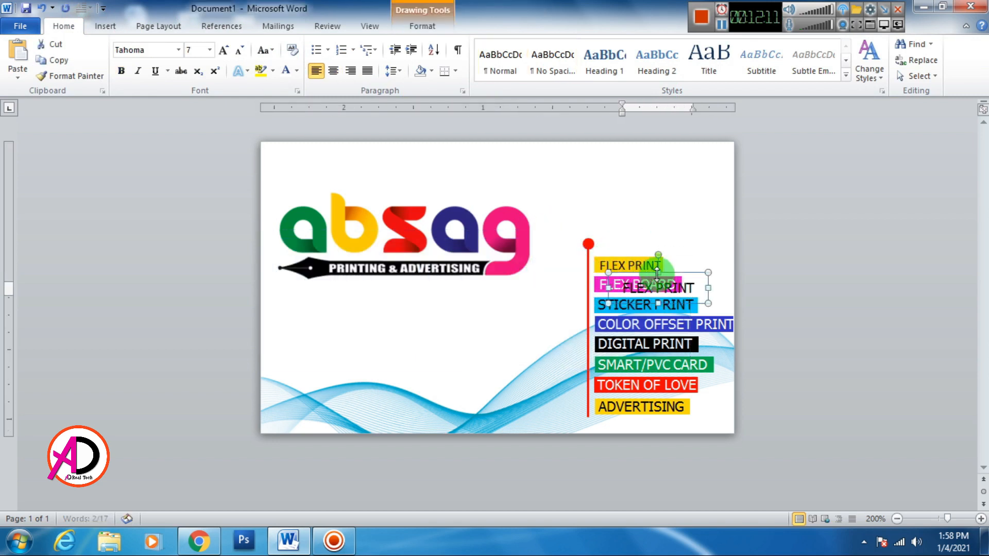
pyautogui.moveTo(663, 273); pyautogui.dragTo(510, 323)
pyautogui.click(512, 335)
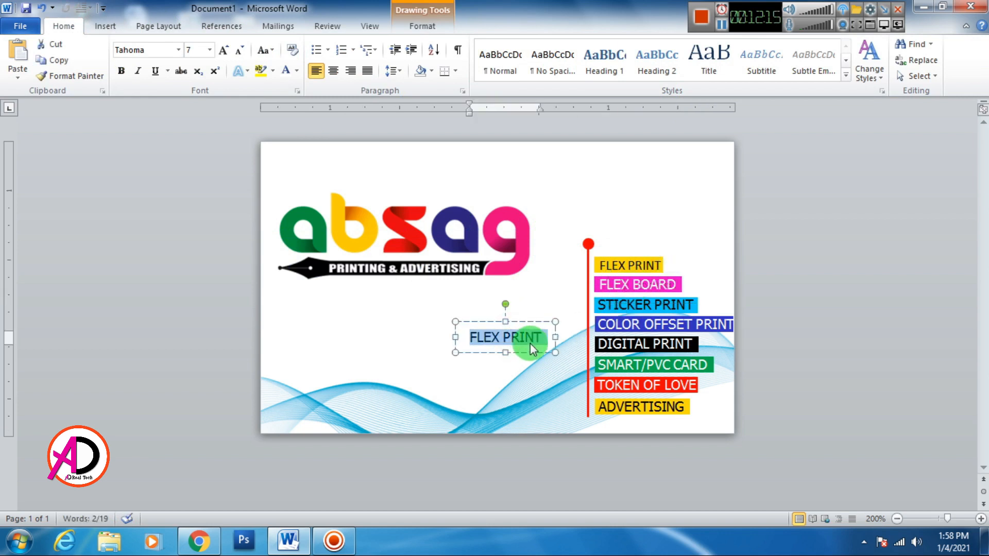
pyautogui.write('INS')
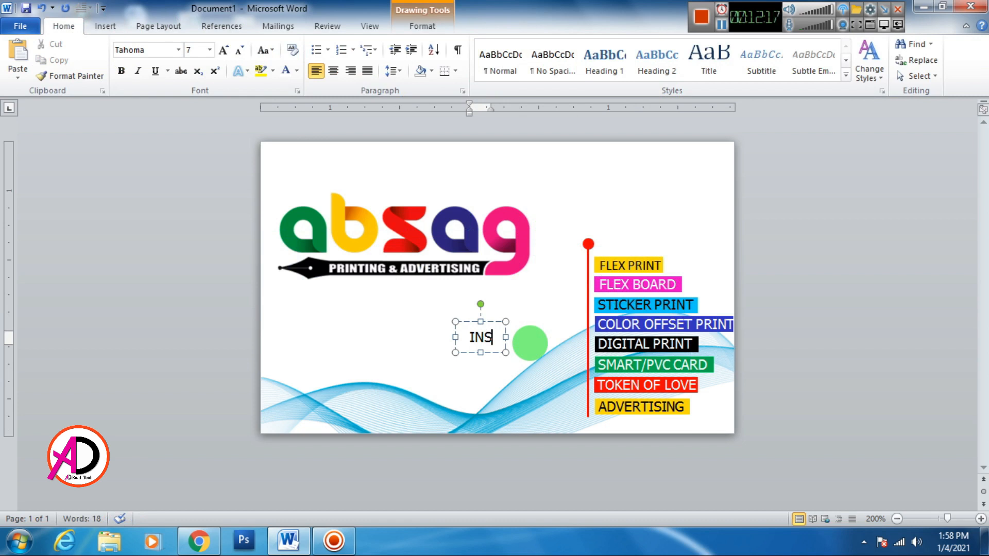
pyautogui.write('TANT')
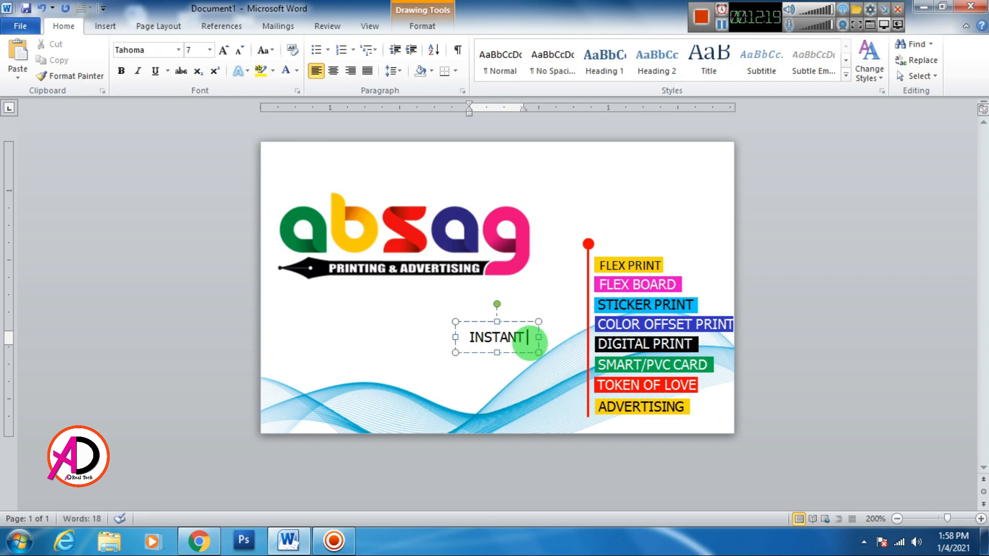
pyautogui.write(' SERVICES:')
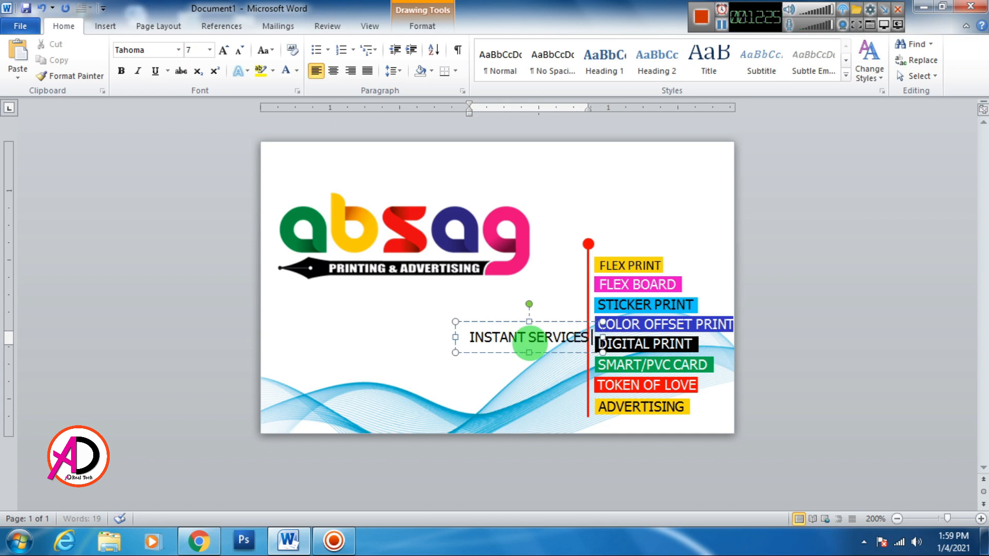
# Enlarge the label to 8 pt, rotate it vertical, and nudge it beside the red line.
pyautogui.click(542, 323)
pyautogui.click(223, 51)
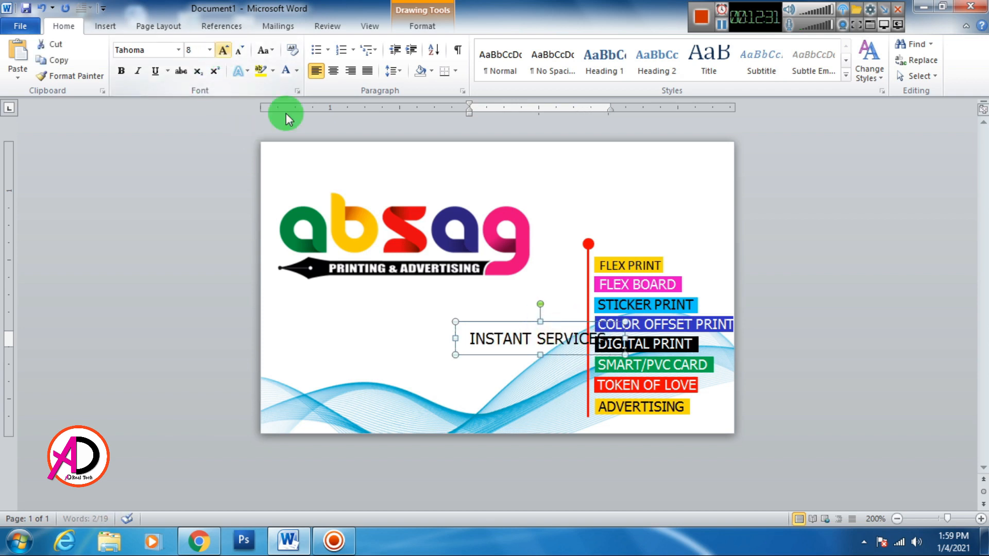
pyautogui.moveTo(538, 303); pyautogui.dragTo(581, 286)
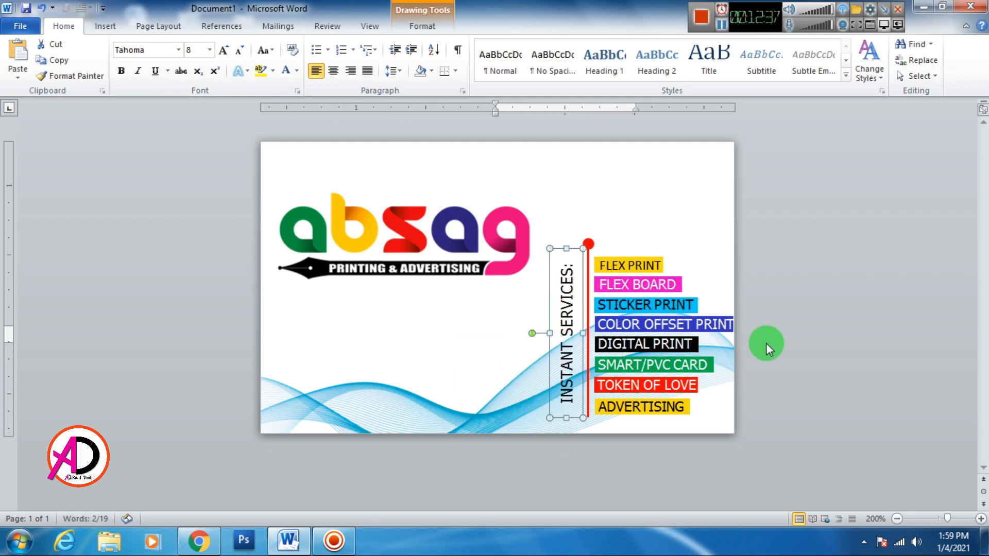
pyautogui.hotkey('ctrl', 'Right')
pyautogui.hotkey('ctrl', 'Right')
pyautogui.hotkey('ctrl', 'Right')
pyautogui.hotkey('ctrl', 'Right')
pyautogui.hotkey('ctrl', 'Right')
pyautogui.hotkey('ctrl', 'Right')
pyautogui.hotkey('ctrl', 'Right')
pyautogui.hotkey('ctrl', 'Right')
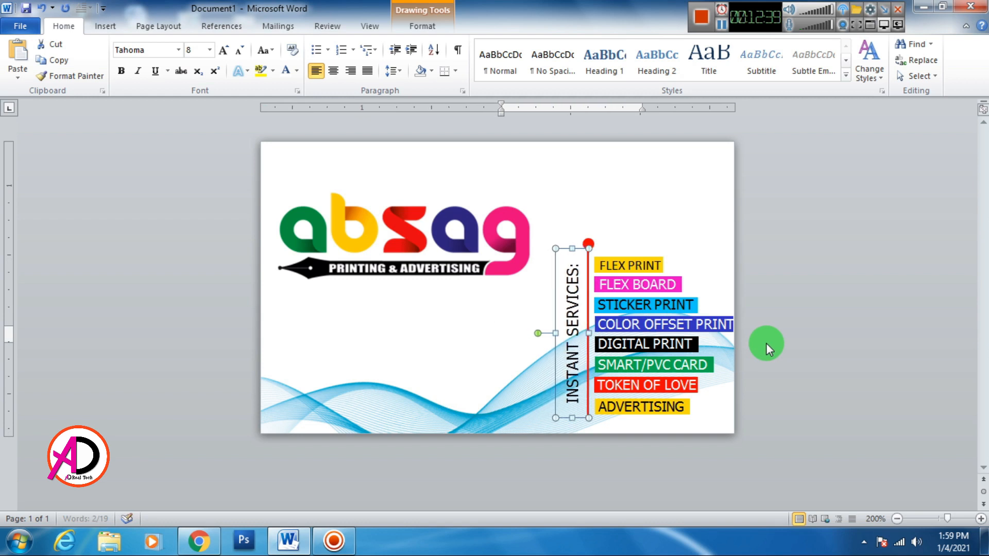
pyautogui.hotkey('ctrl', 'Right')
pyautogui.hotkey('ctrl', 'Right')
pyautogui.hotkey('ctrl', 'Down')
pyautogui.hotkey('ctrl', 'Down')
pyautogui.hotkey('ctrl', 'Down')
pyautogui.hotkey('ctrl', 'Down')
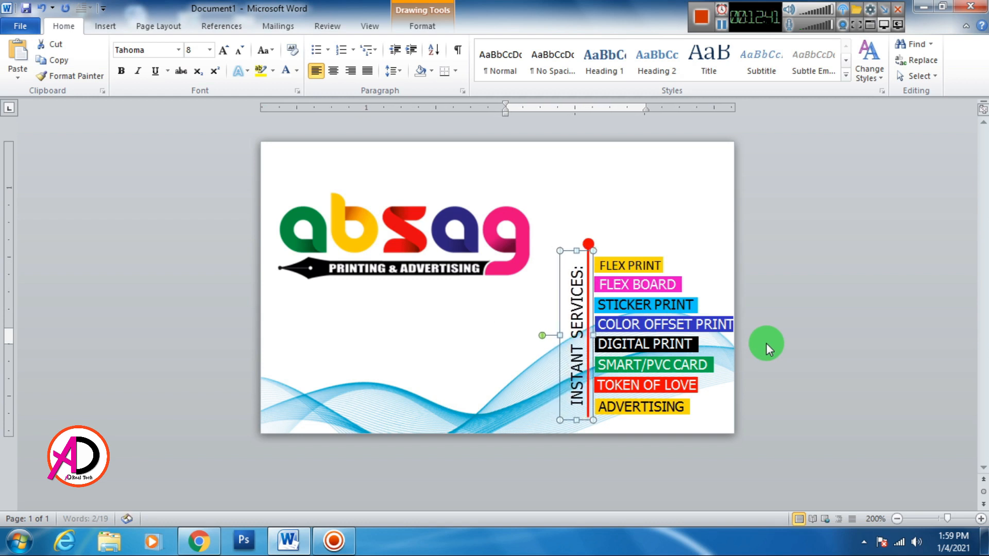
# Make the INSTANT SERVICES: label bold red Calibri (Body).
pyautogui.click(122, 73)
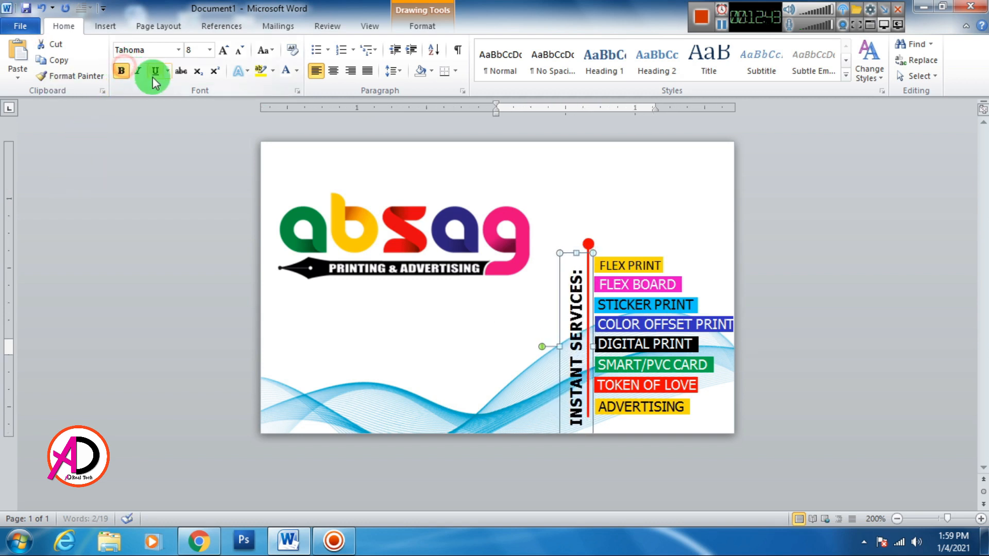
pyautogui.click(178, 48)
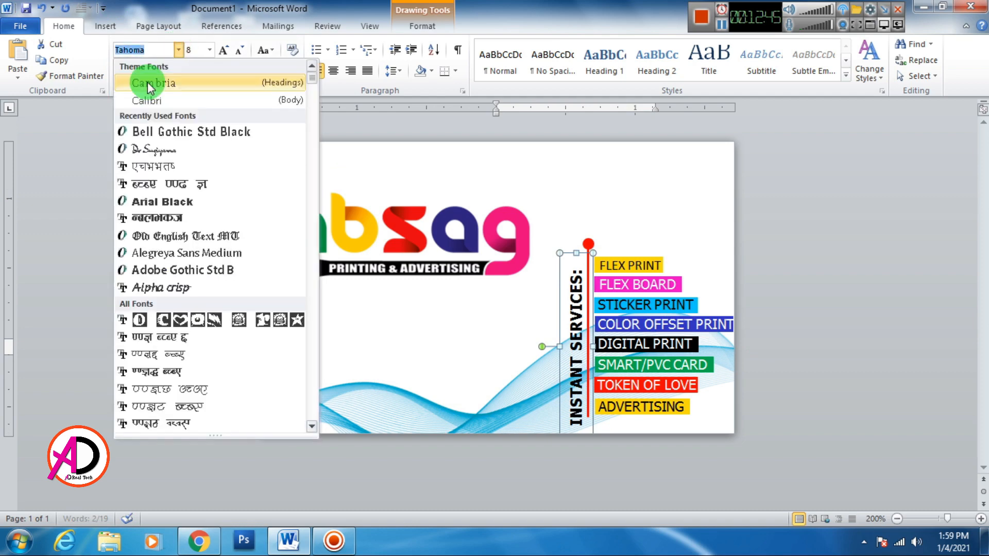
pyautogui.click(143, 97)
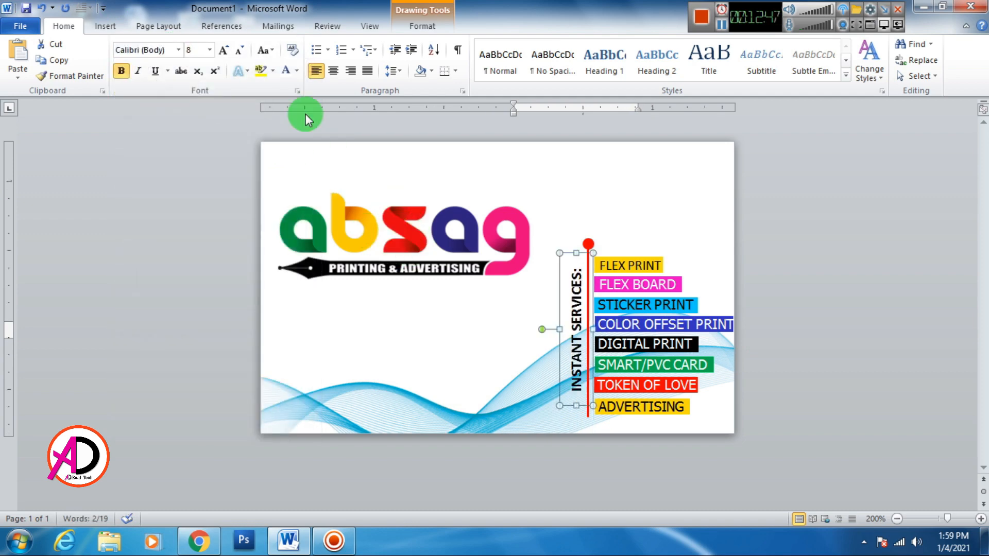
pyautogui.click(297, 72)
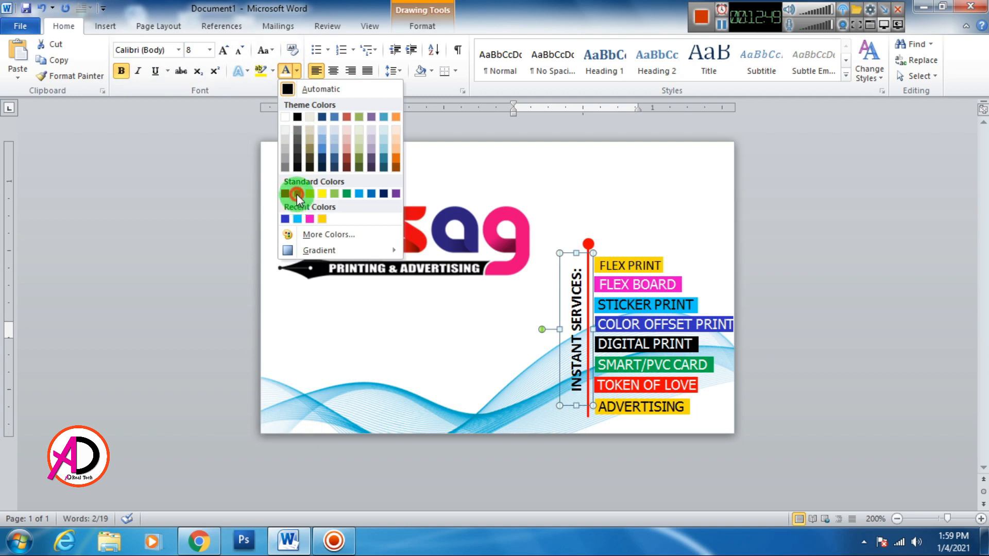
pyautogui.click(297, 194)
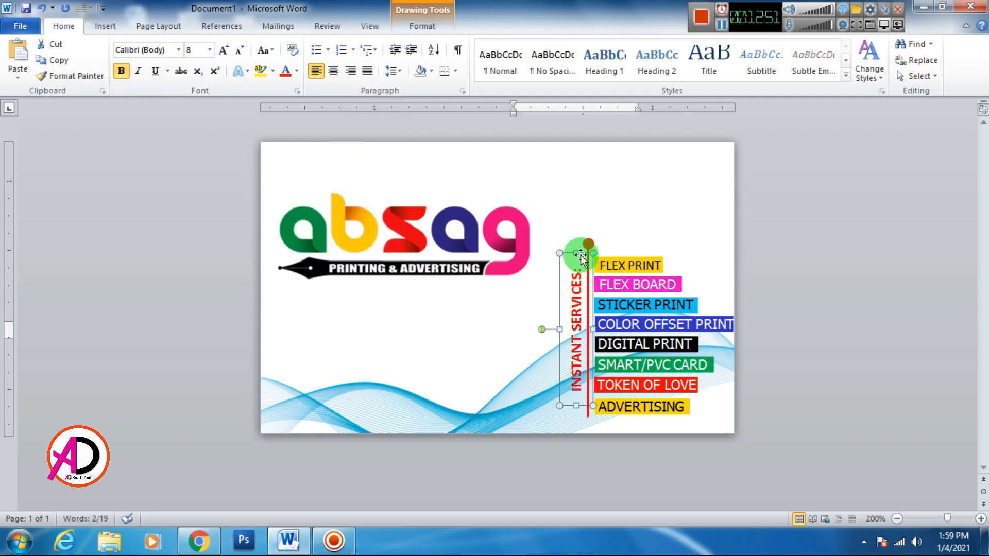
pyautogui.moveTo(588, 258); pyautogui.dragTo(587, 258)
pyautogui.click(798, 262)
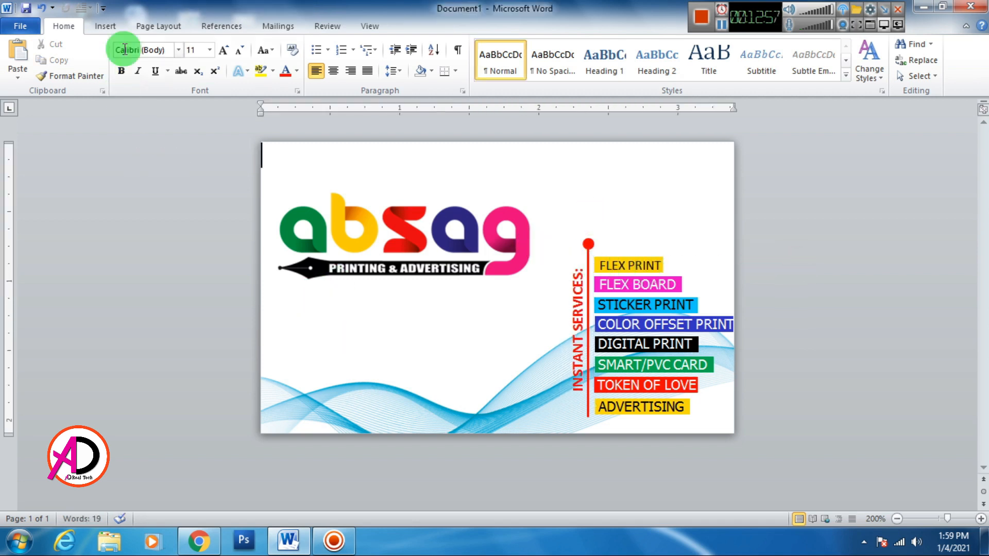
# Draw a new text box beneath the logo.
pyautogui.click(105, 26)
pyautogui.click(212, 67)
pyautogui.click(205, 100)
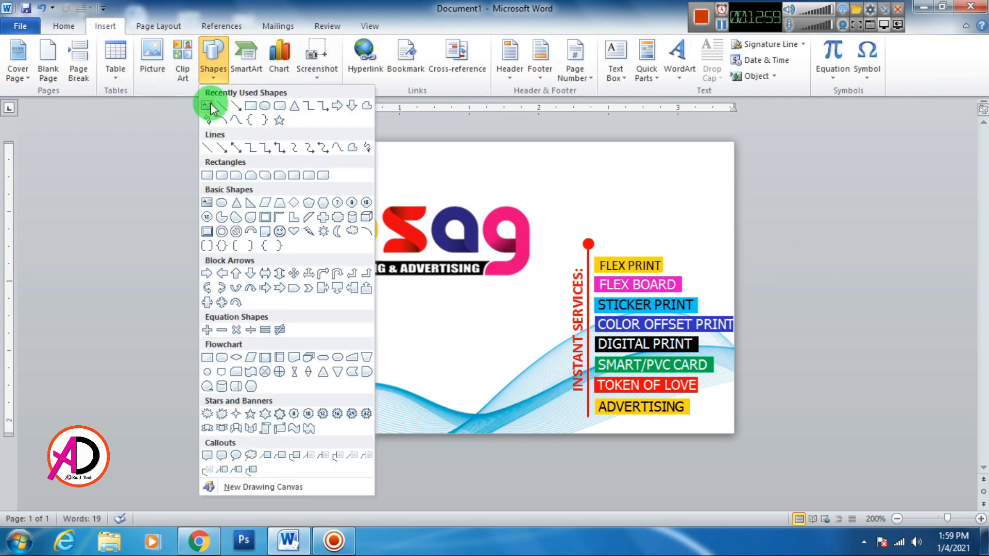
pyautogui.moveTo(283, 315)
pyautogui.mouseDown()
pyautogui.moveTo(435, 369)
pyautogui.moveTo(546, 425)
pyautogui.moveTo(547, 405)
pyautogui.mouseUp()
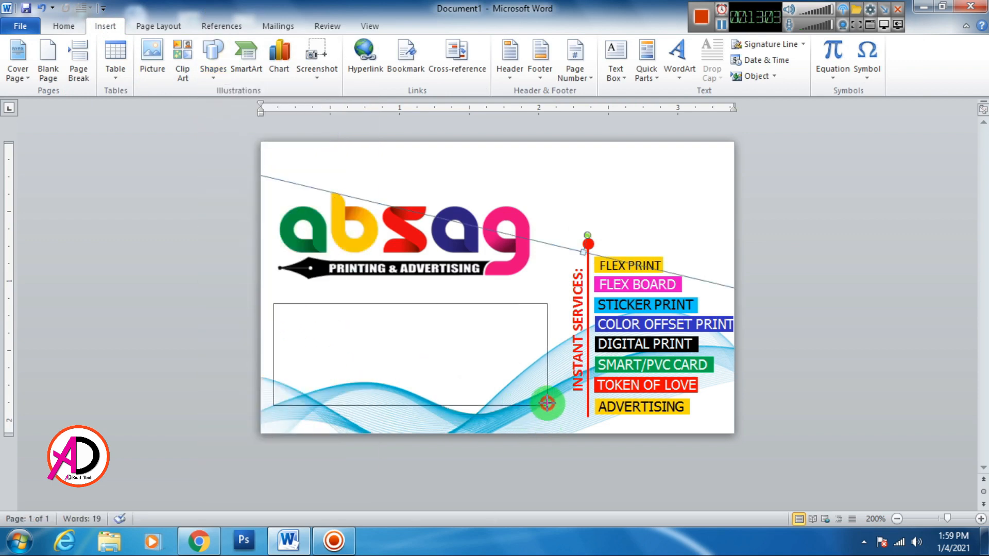
# Move the text box under the logo, apply No Spacing, and type the address, phone, e-mail and website lines.
pyautogui.moveTo(424, 303); pyautogui.dragTo(420, 291)
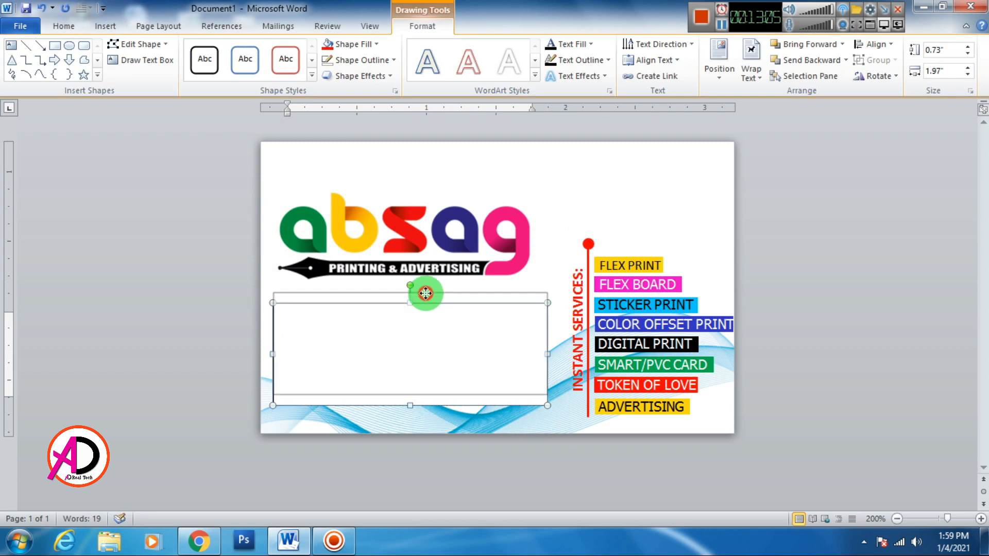
pyautogui.click(64, 25)
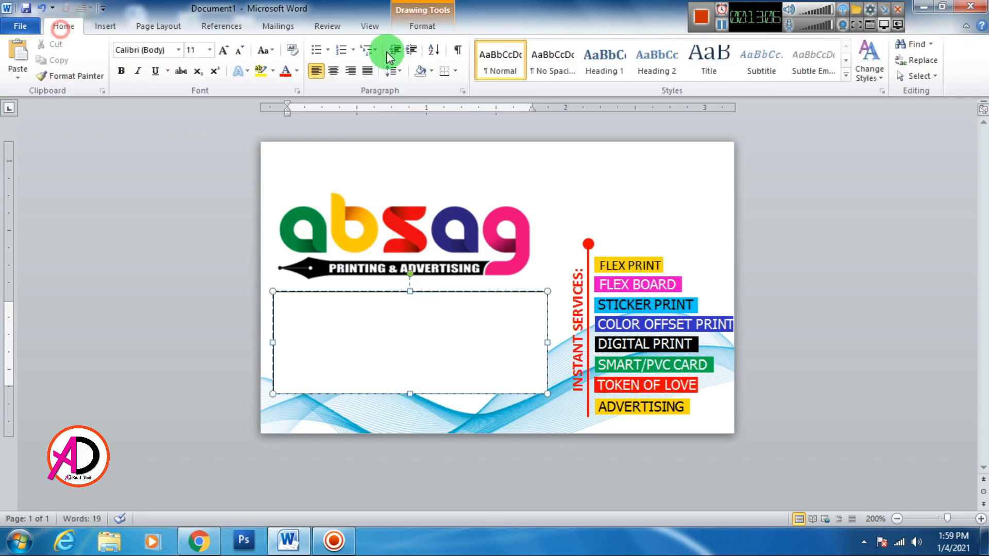
pyautogui.click(553, 59)
pyautogui.click(240, 52)
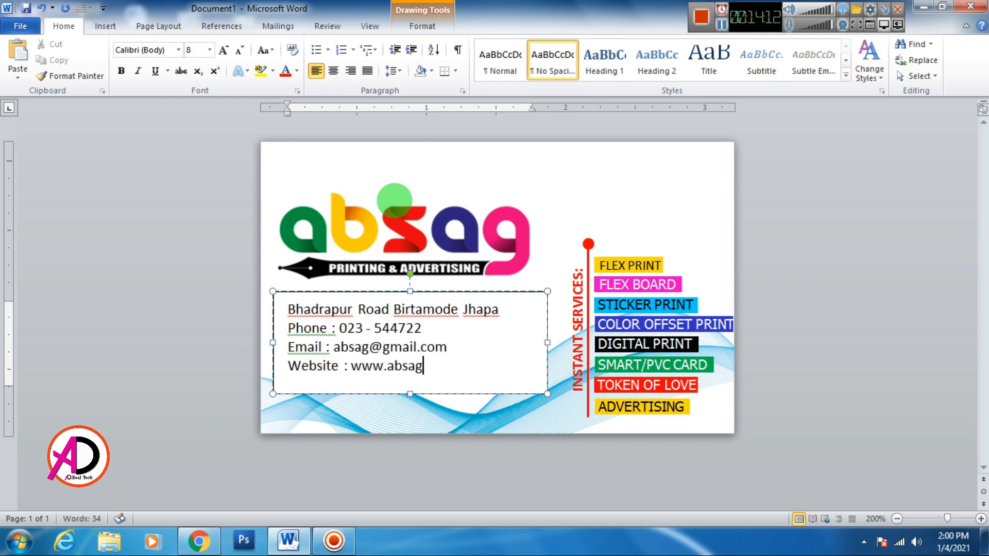
pyautogui.write('.com.np')
# Keep the contact text unbolded, set the box height to 0.64 inches, and move it lower.
pyautogui.click(453, 292)
pyautogui.hotkey('ctrl', 'b')
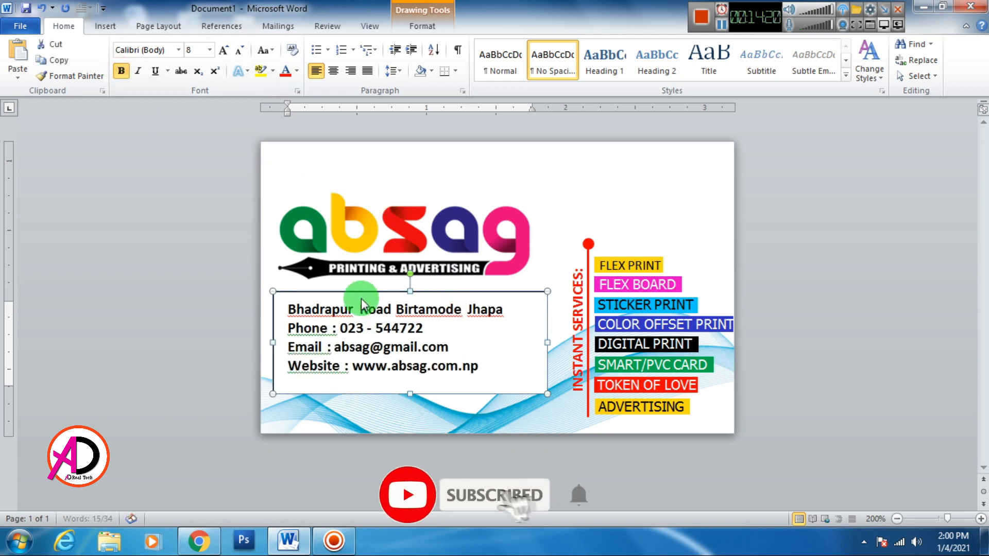
pyautogui.click(121, 70)
pyautogui.click(421, 26)
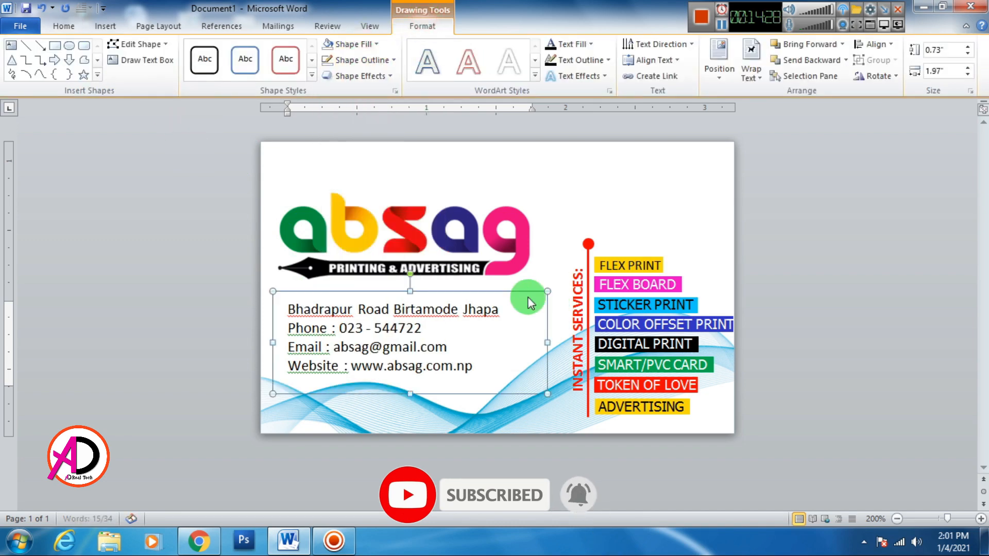
pyautogui.click(403, 335)
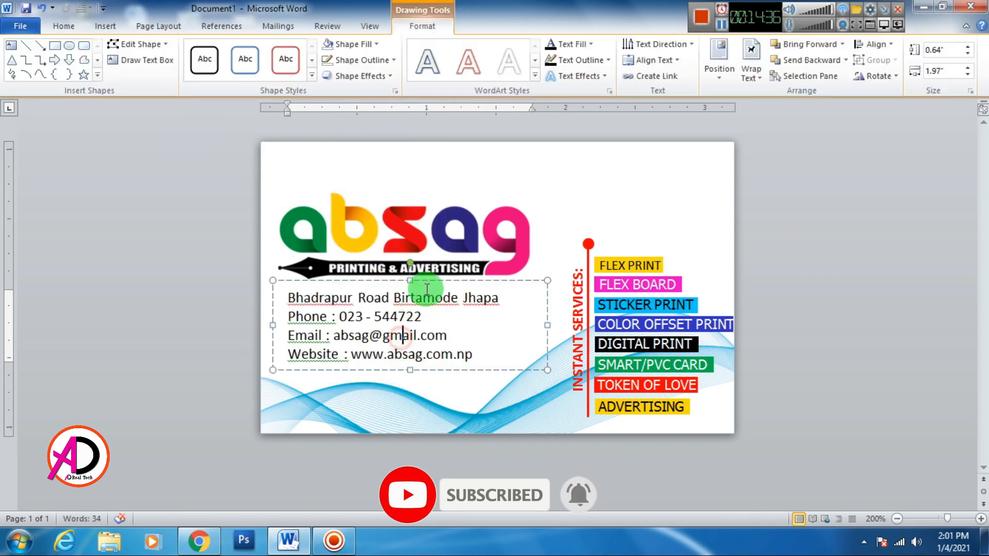
pyautogui.moveTo(427, 288); pyautogui.dragTo(426, 309)
# Add a comma to the address line in the contact box.
pyautogui.click(742, 269)
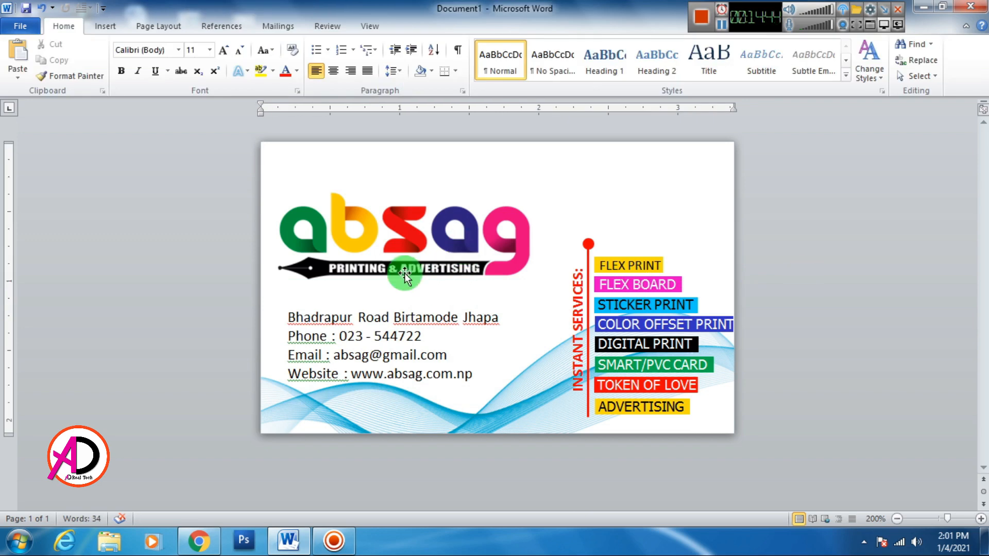
pyautogui.click(387, 319)
pyautogui.write(',')
pyautogui.click(805, 260)
pyautogui.click(360, 345)
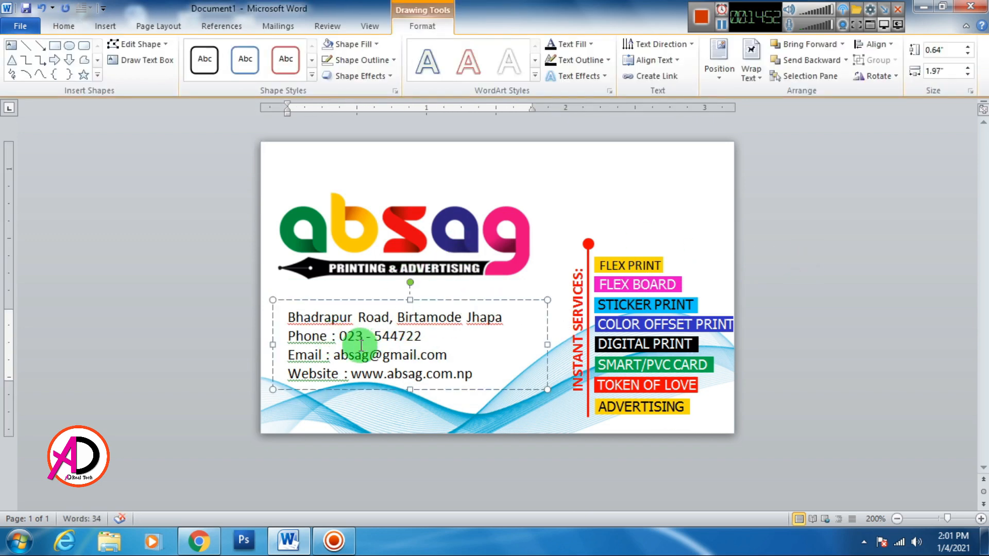
# Ignore the grammar flags on the Phone, Email and Website labels.
pyautogui.rightClick(361, 345)
pyautogui.click(342, 188)
pyautogui.rightClick(309, 355)
pyautogui.click(353, 214)
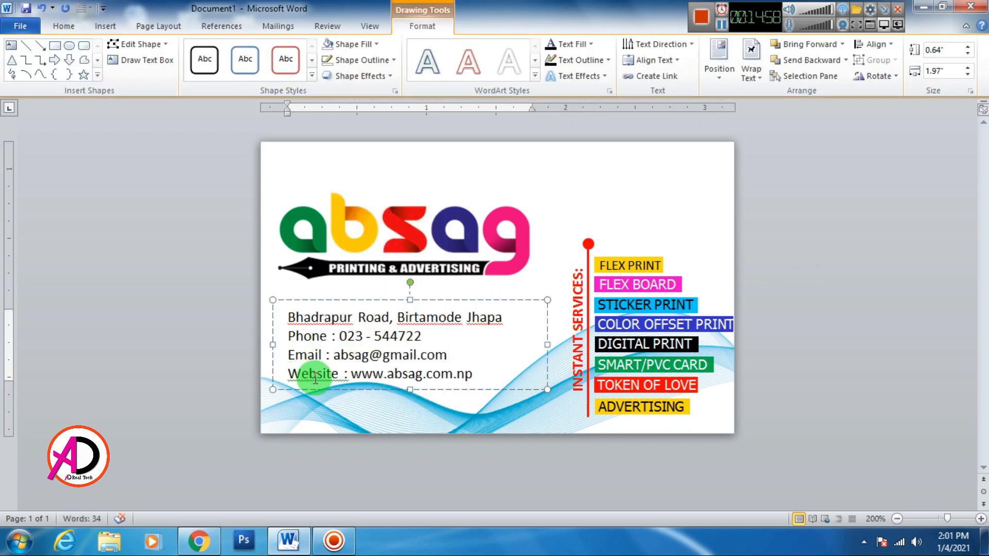
pyautogui.rightClick(315, 378)
pyautogui.click(332, 227)
pyautogui.click(806, 259)
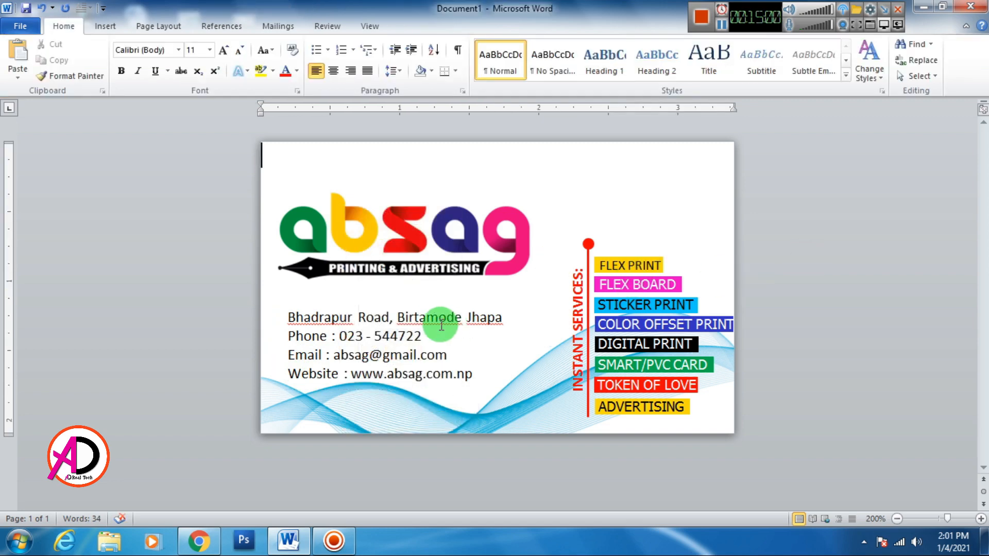
# Skip or Ignore All the flagged place names in the address.
pyautogui.click(441, 322)
pyautogui.rightClick(439, 321)
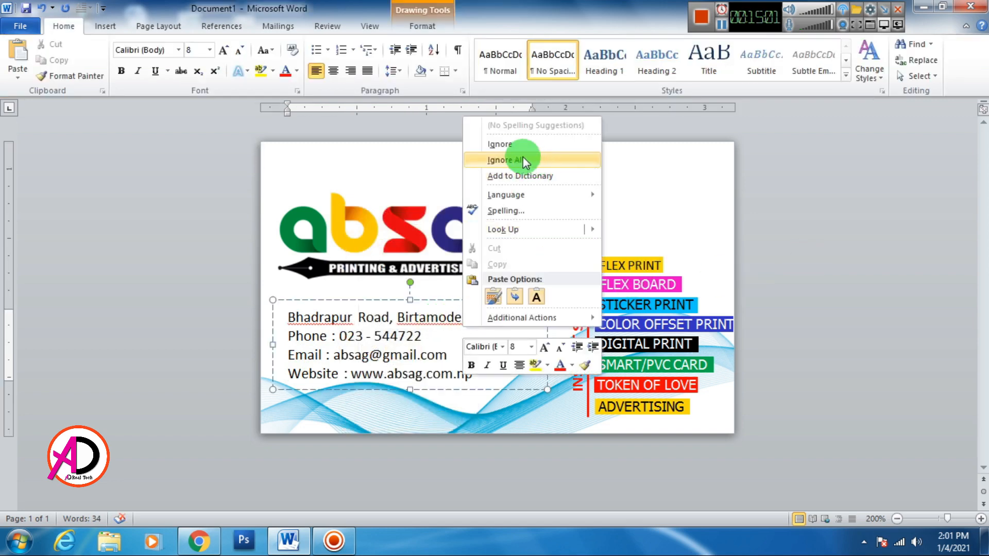
pyautogui.click(520, 211)
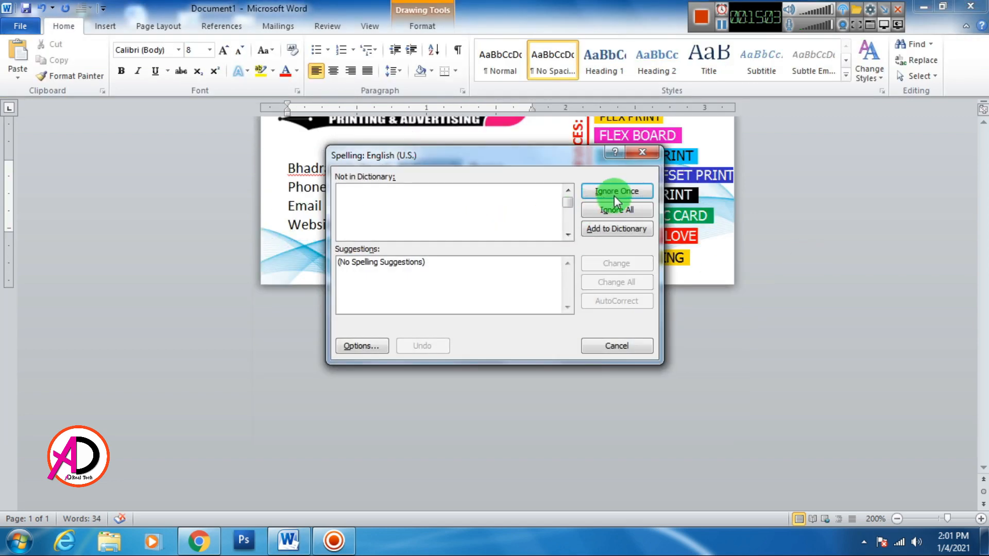
pyautogui.click(617, 209)
pyautogui.click(617, 209)
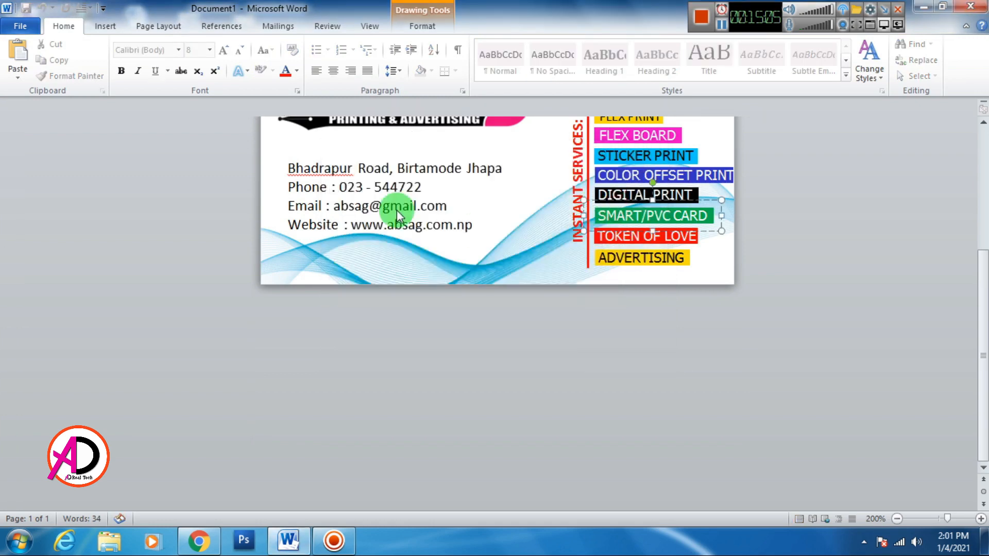
pyautogui.click(331, 173)
pyautogui.rightClick(331, 173)
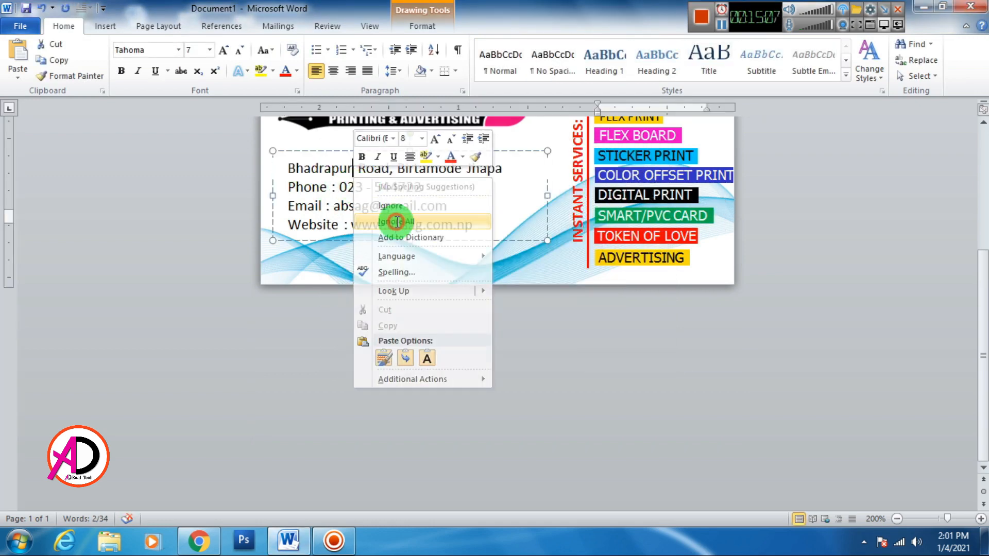
pyautogui.click(395, 221)
pyautogui.scroll(3, 453, 371)
pyautogui.click(644, 192)
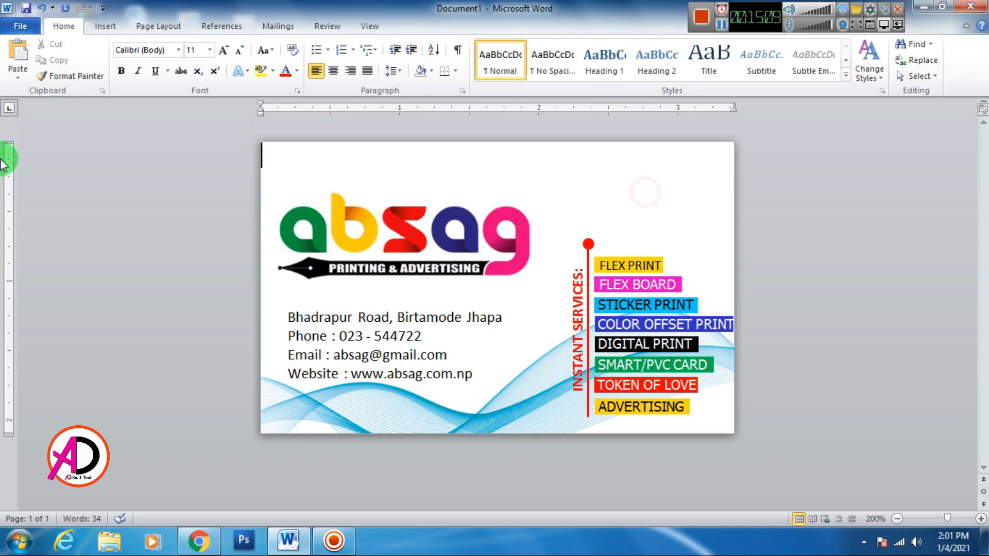
# Duplicate the FLEX PRINT box near the top edge and type the owner's name into it.
pyautogui.click(109, 25)
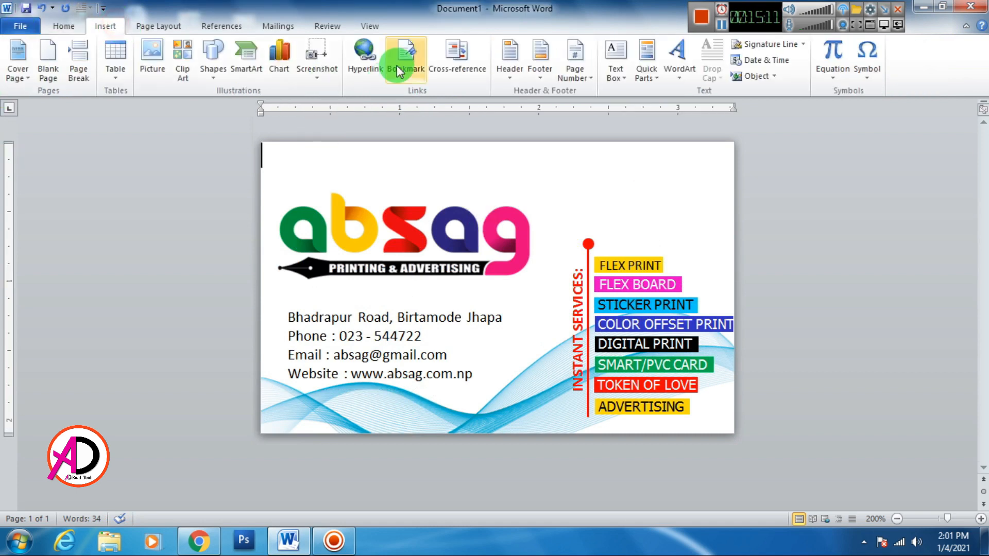
pyautogui.click(676, 77)
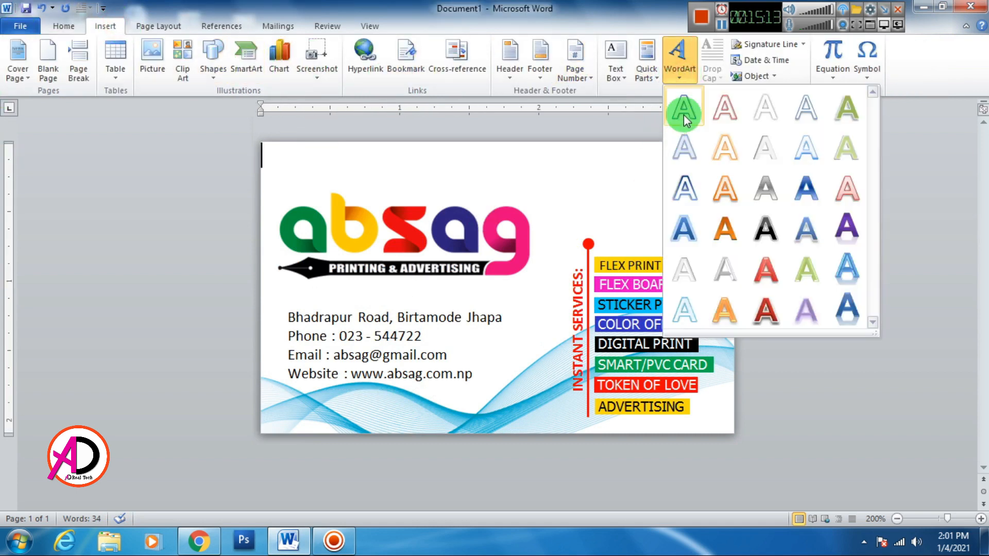
pyautogui.click(600, 286)
pyautogui.click(617, 249)
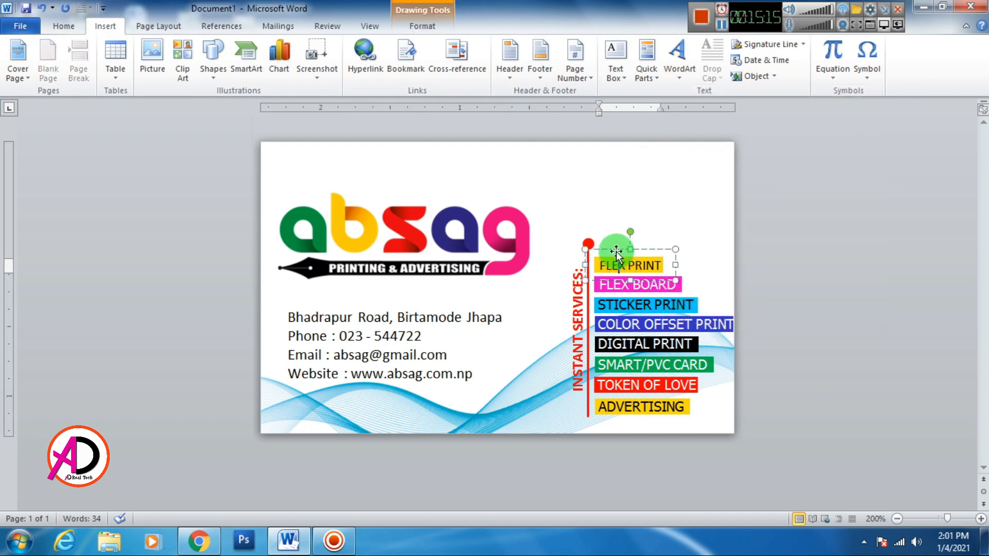
pyautogui.moveTo(613, 254); pyautogui.dragTo(608, 169)
pyautogui.moveTo(558, 189); pyautogui.dragTo(641, 210)
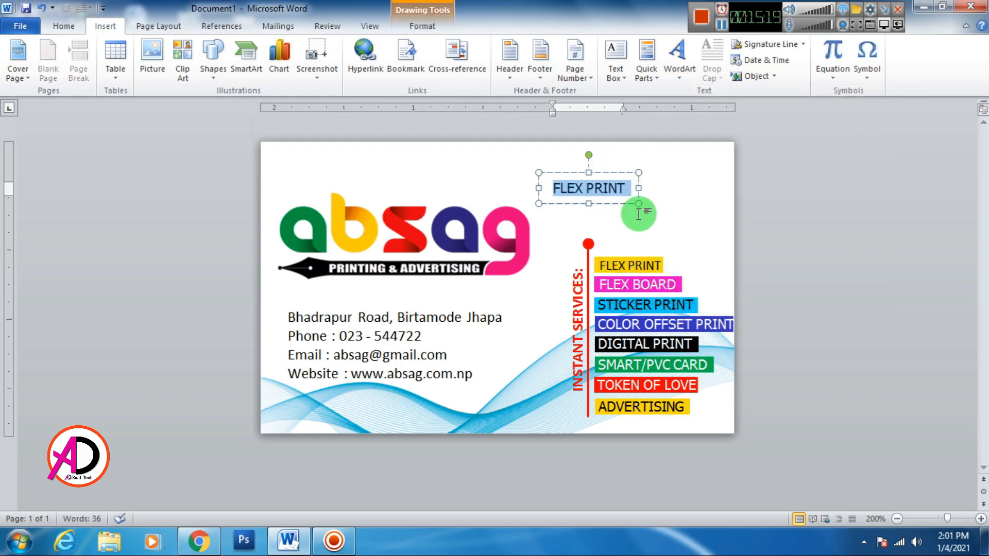
pyautogui.write('ma')
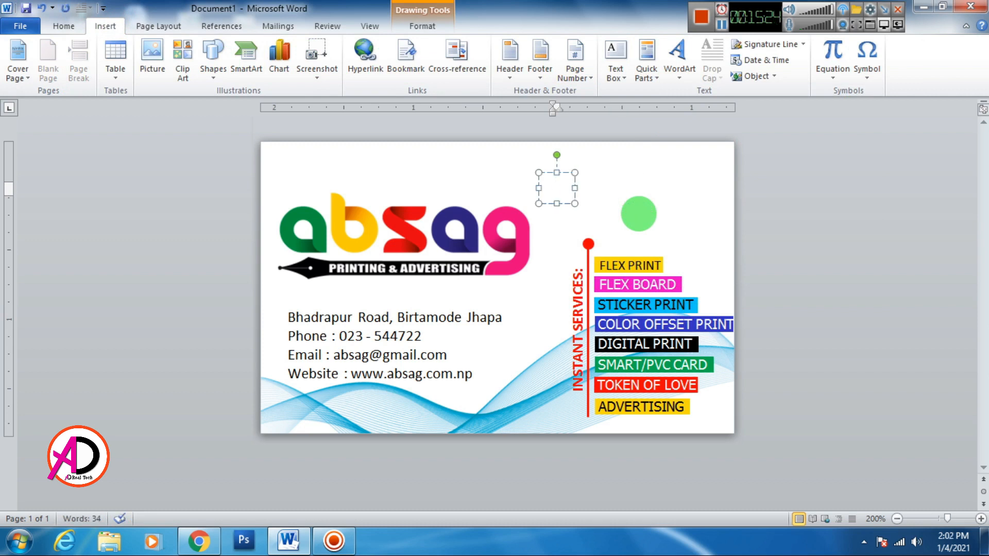
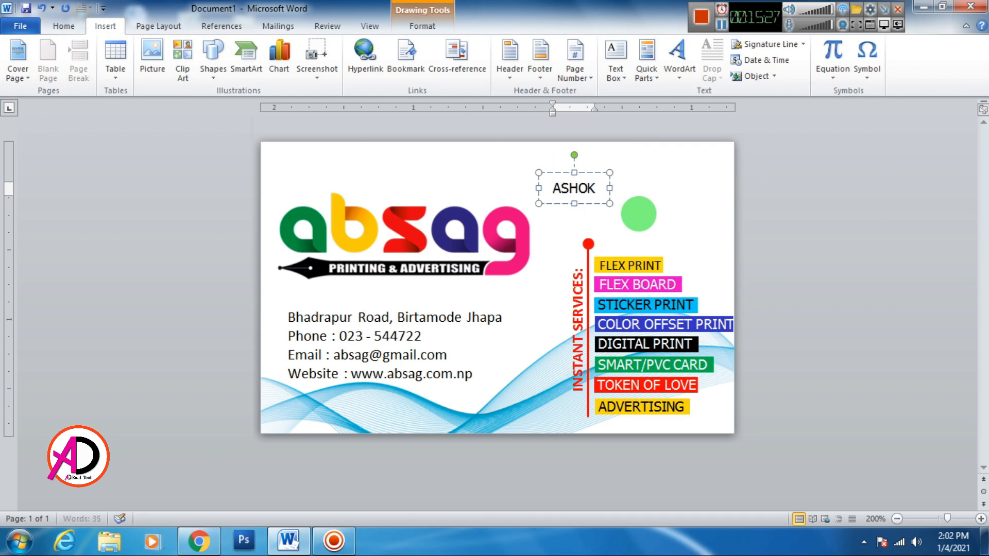
# Place the name box top-right and add a copy below reading 'Director/Administrator'.
pyautogui.hotkey('ctrl', 'a')
pyautogui.click(63, 26)
pyautogui.moveTo(623, 176); pyautogui.dragTo(674, 157)
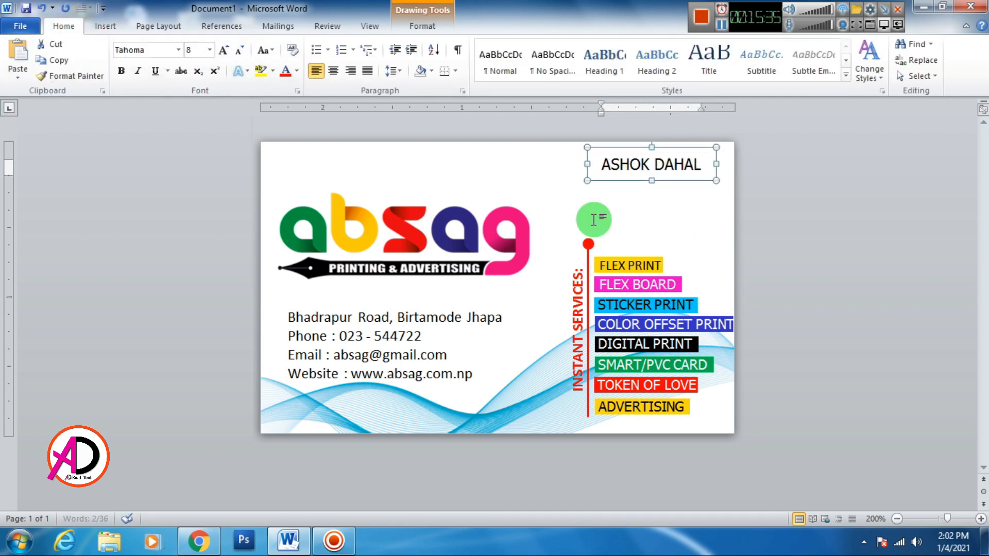
pyautogui.moveTo(626, 181)
pyautogui.mouseDown()
pyautogui.moveTo(600, 205)
pyautogui.moveTo(627, 191)
pyautogui.mouseUp()
pyautogui.press('BackSpace')
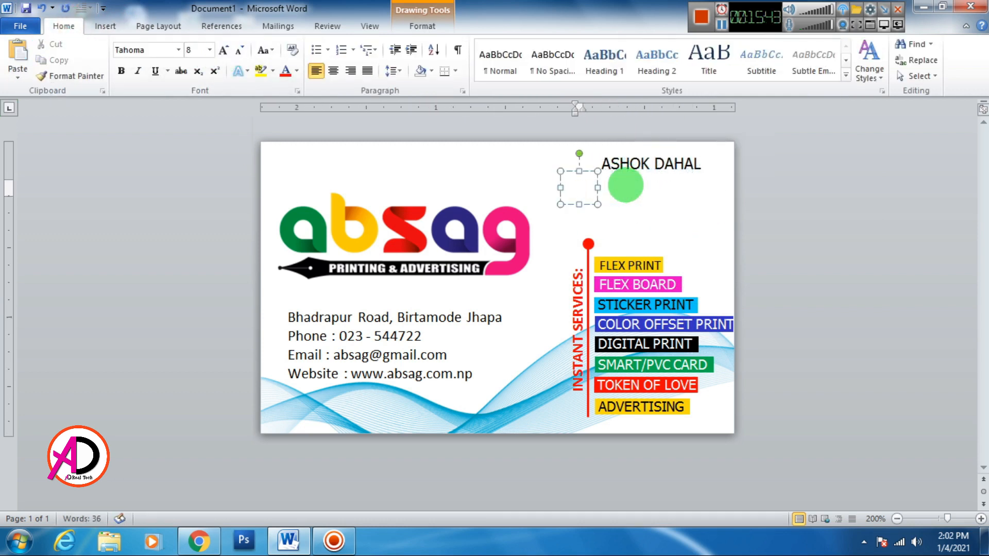
pyautogui.write('Director.')
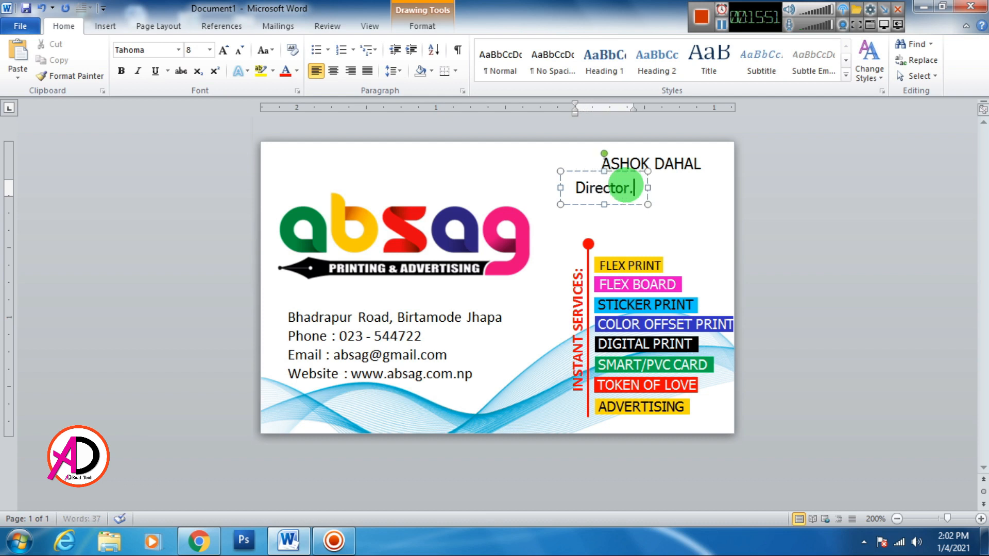
pyautogui.write('Administrator')
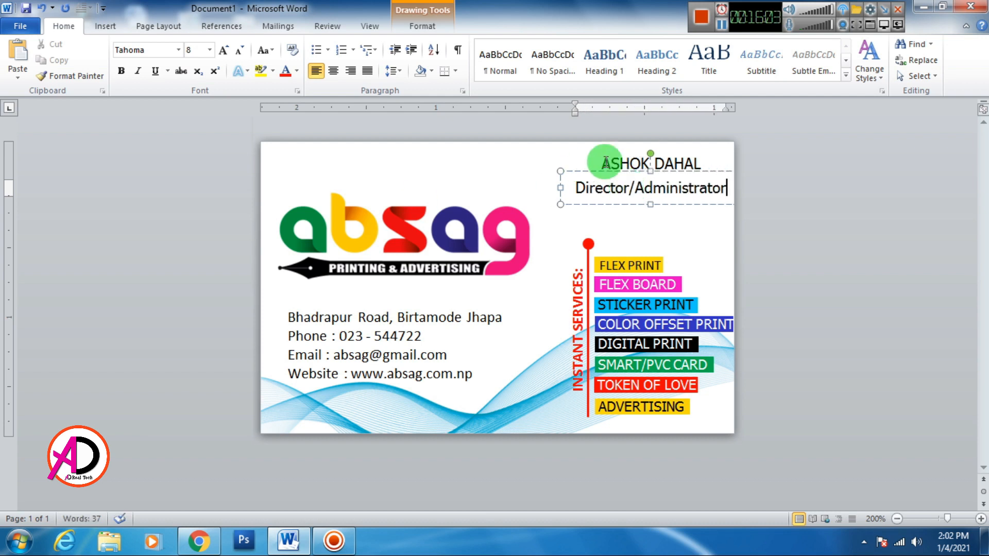
pyautogui.moveTo(605, 163); pyautogui.dragTo(579, 170)
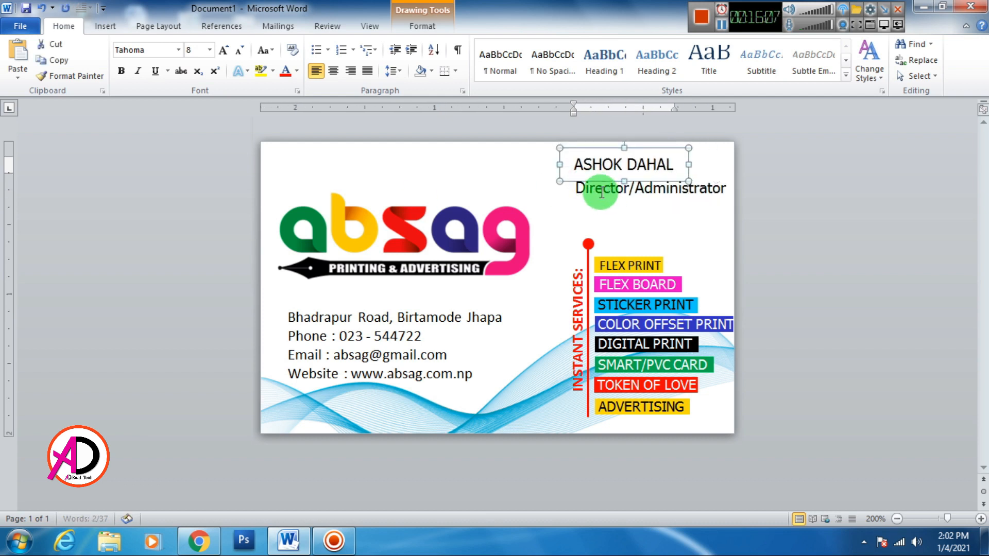
# Format the owner's name in bold red Calibri, one size larger.
pyautogui.tripleClick(605, 168)
pyautogui.hotkey('ctrl', 'b')
pyautogui.click(593, 188)
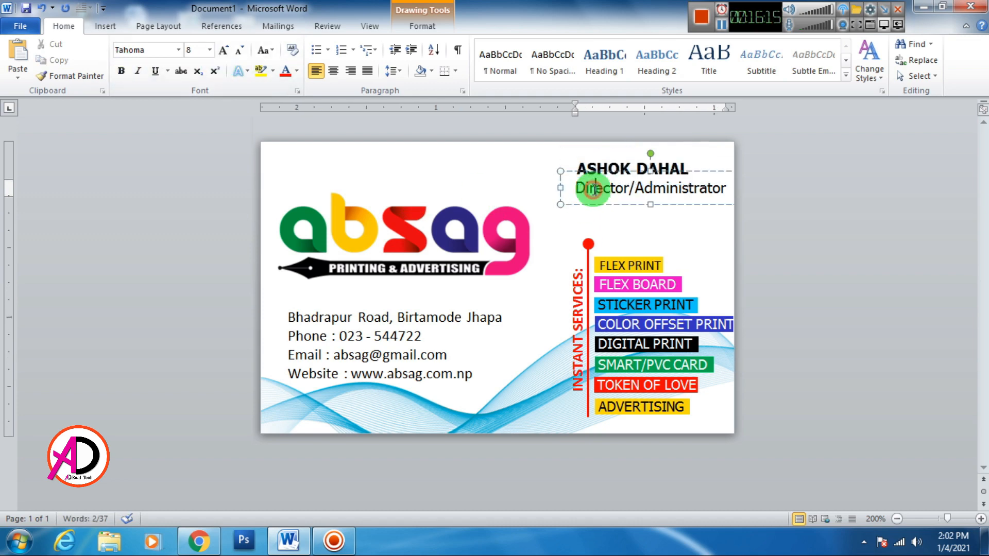
pyautogui.tripleClick(584, 169)
pyautogui.hotkey('ctrl', 'b')
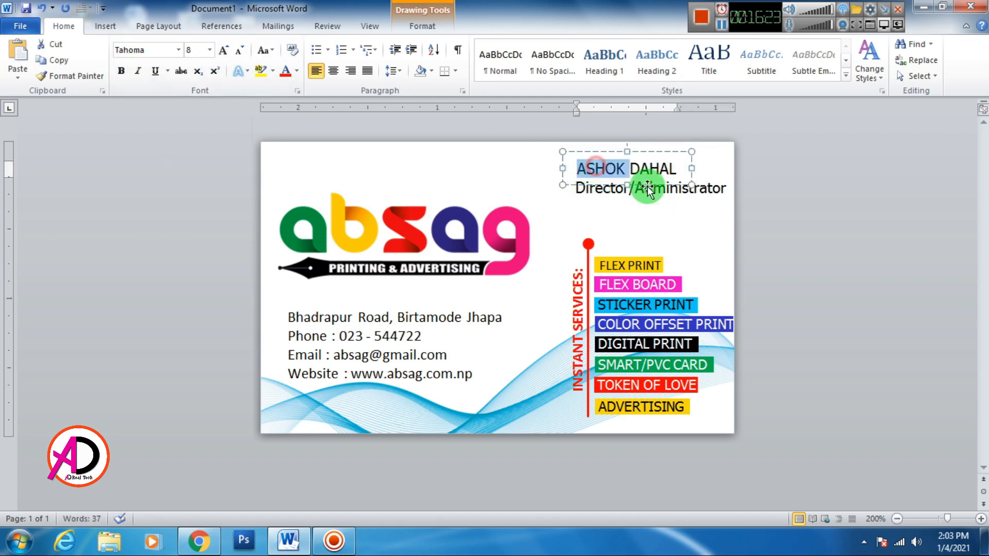
pyautogui.click(178, 49)
pyautogui.click(154, 87)
pyautogui.click(122, 70)
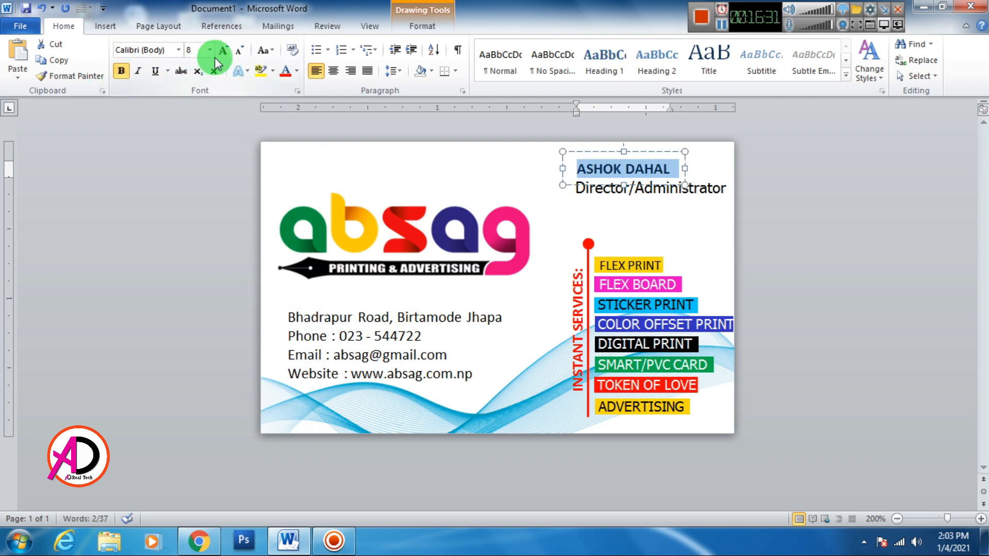
pyautogui.click(218, 54)
pyautogui.click(296, 70)
pyautogui.click(304, 191)
# Copy the title box below it and type 'Call:' followed by the owner's phone number.
pyautogui.tripleClick(573, 190)
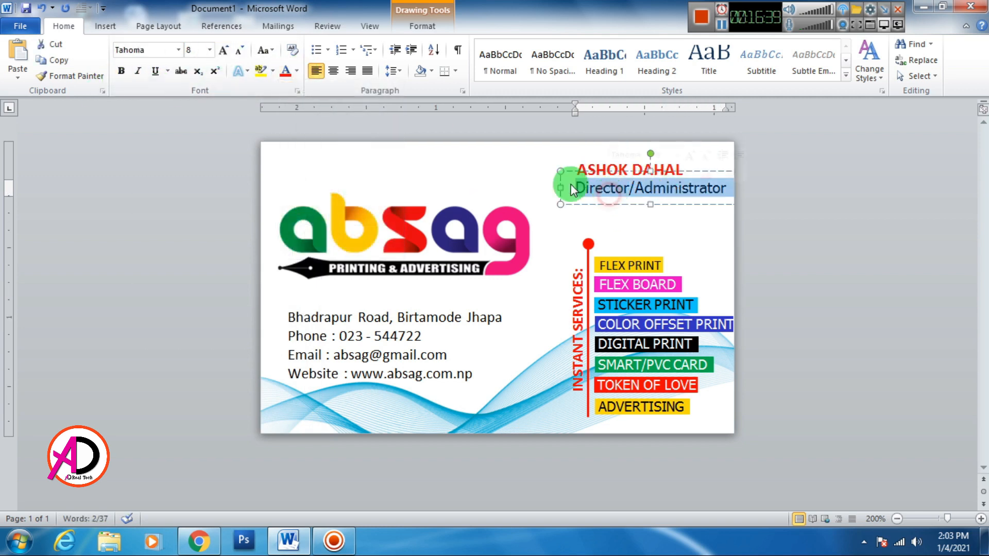
pyautogui.moveTo(573, 190); pyautogui.dragTo(616, 218)
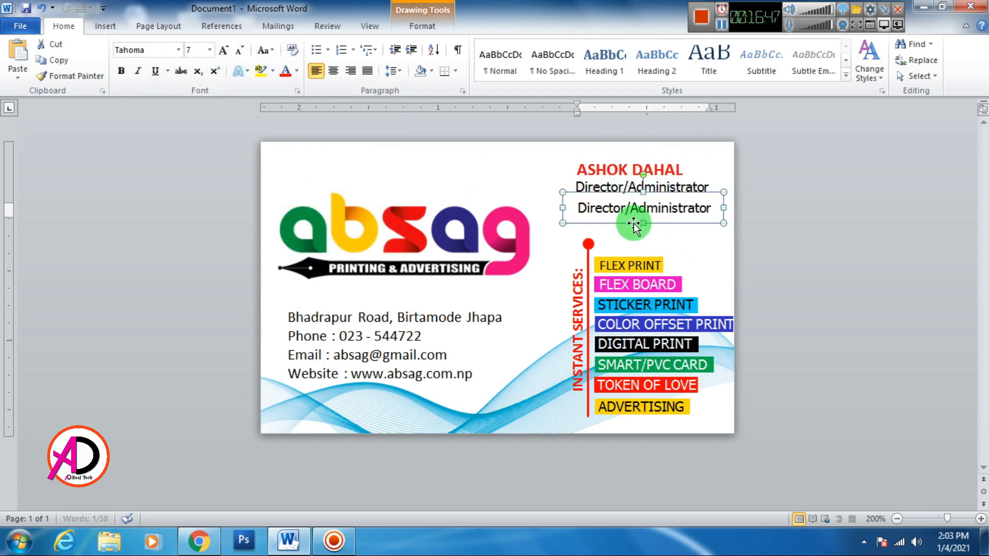
pyautogui.write('Call')
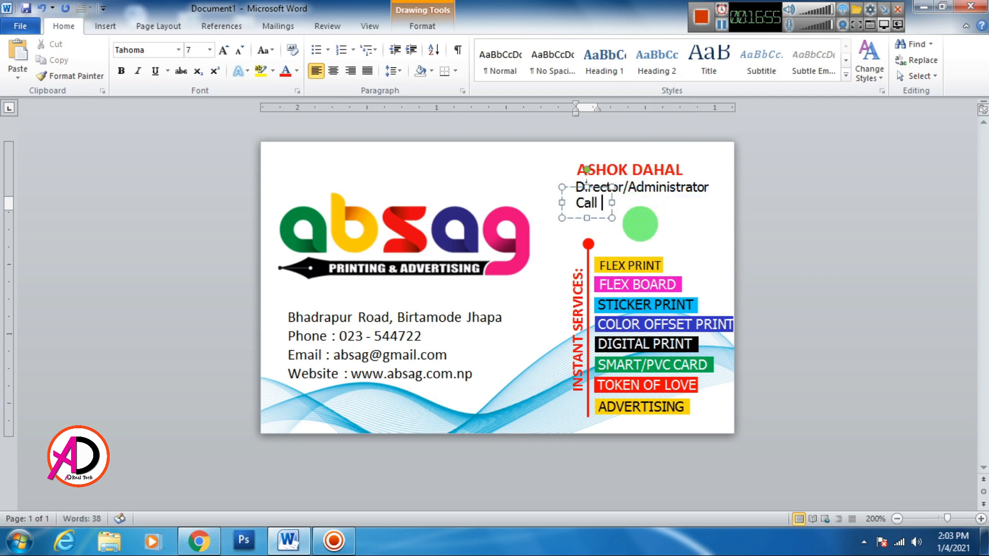
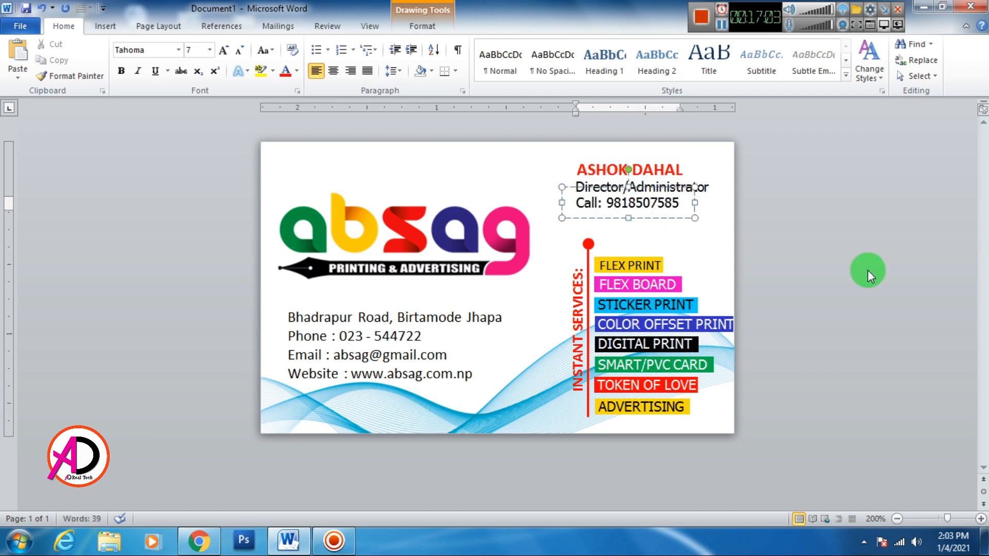
pyautogui.click(655, 152)
pyautogui.click(818, 215)
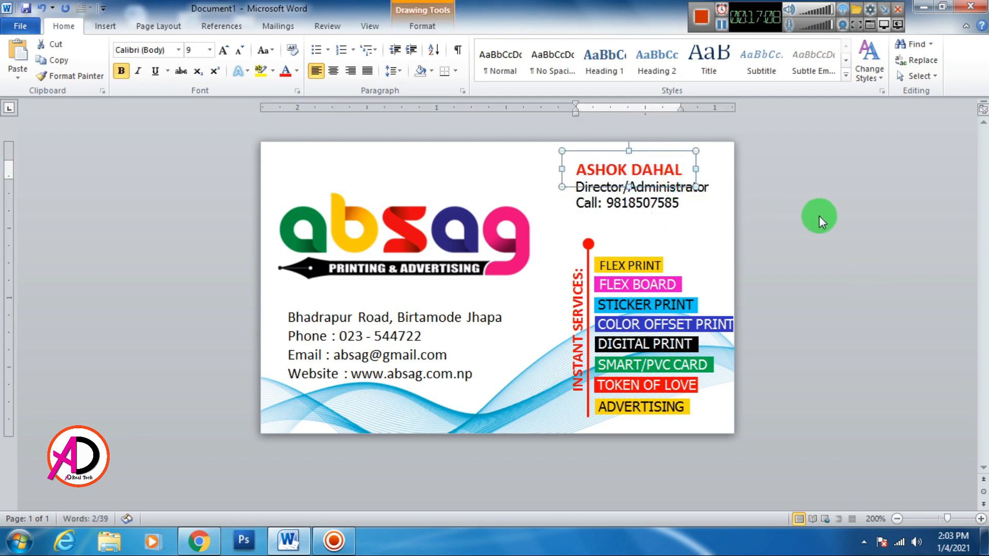
pyautogui.click(685, 240)
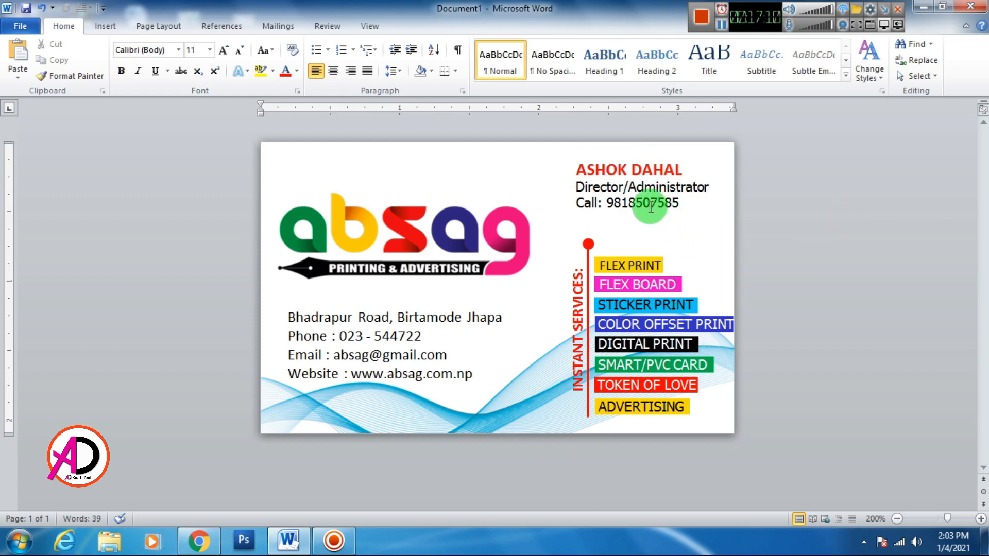
# Reduce the 'Call:' line's font size by one step and review the card.
pyautogui.moveTo(651, 206)
pyautogui.mouseDown()
pyautogui.moveTo(641, 194)
pyautogui.moveTo(547, 175)
pyautogui.mouseUp()
pyautogui.click(240, 50)
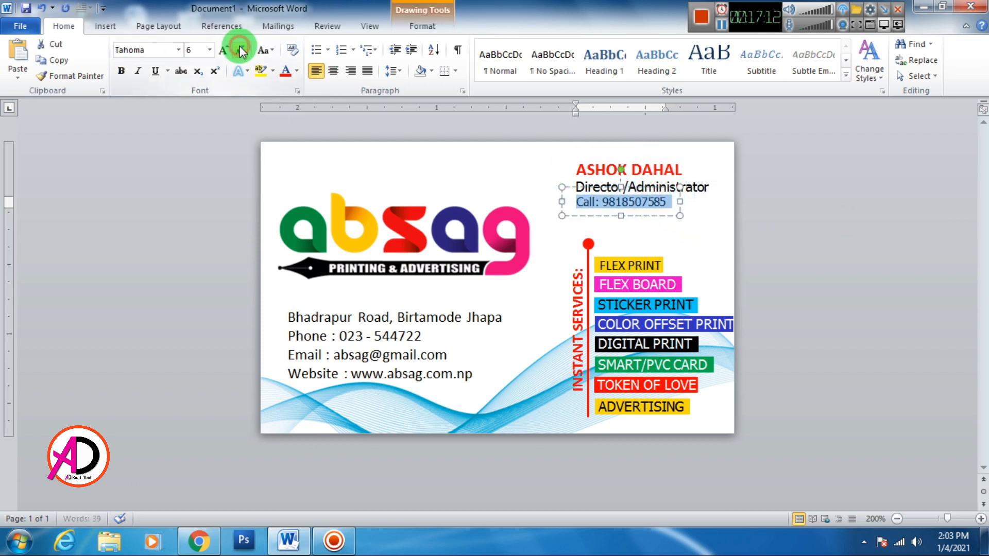
pyautogui.click(823, 234)
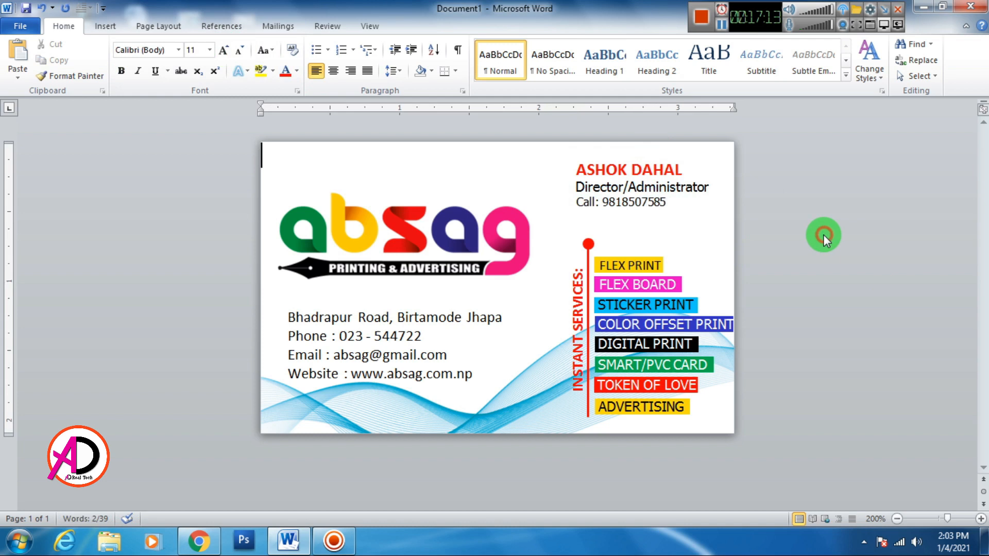
pyautogui.click(635, 214)
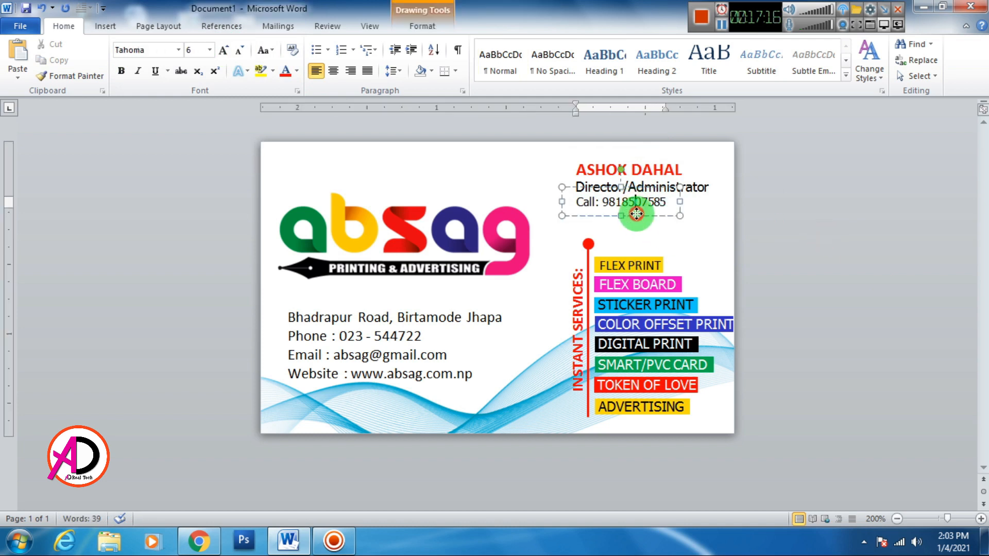
pyautogui.click(816, 258)
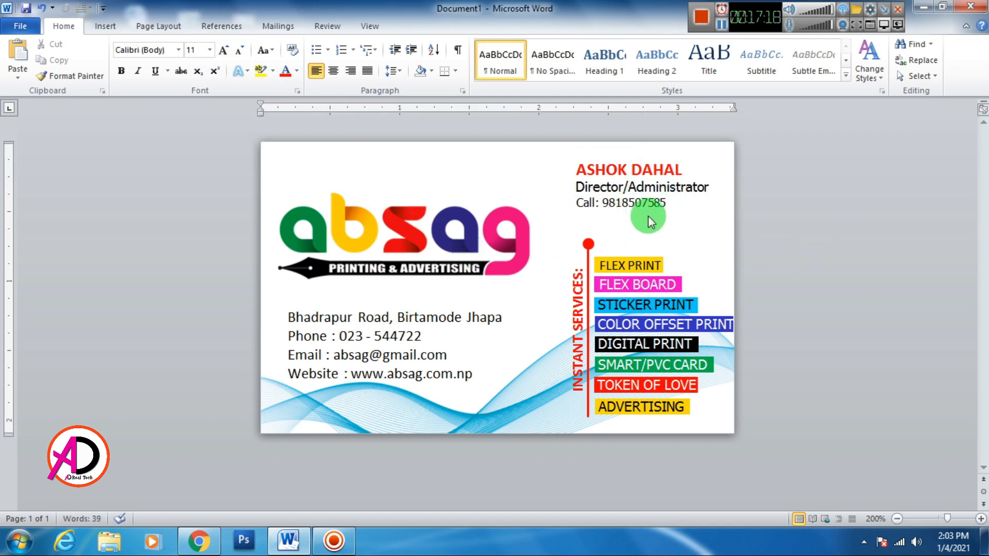
pyautogui.scroll(-5, 664, 243)
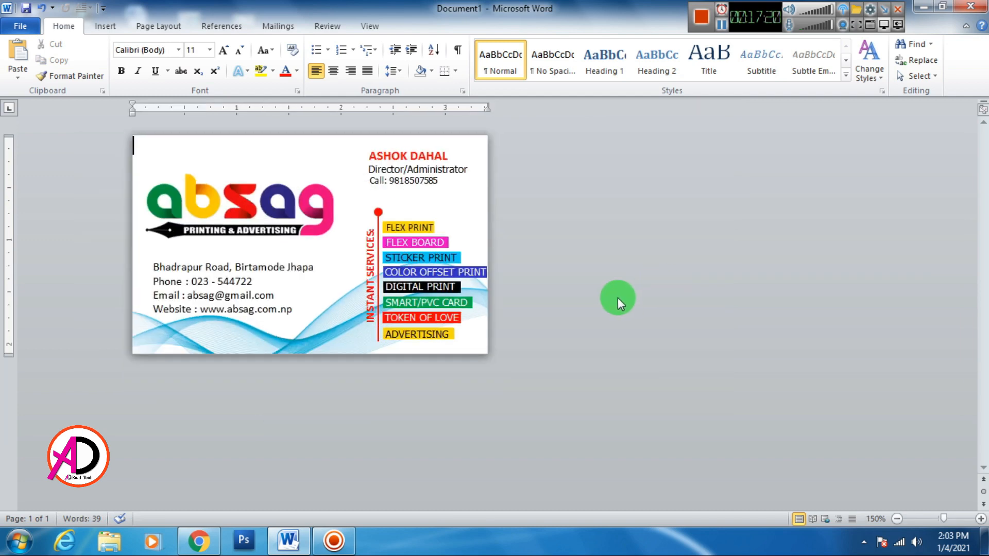
pyautogui.scroll(3, 617, 298)
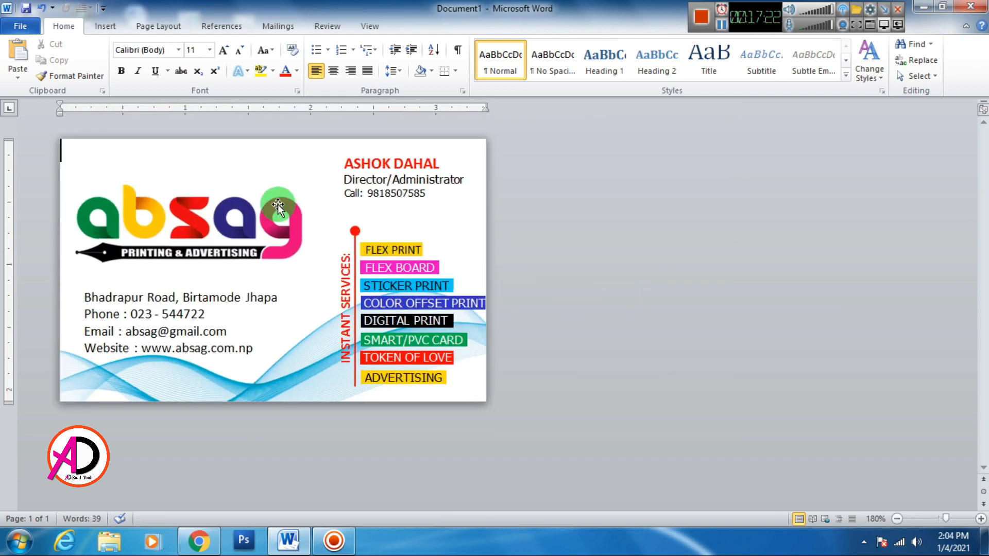